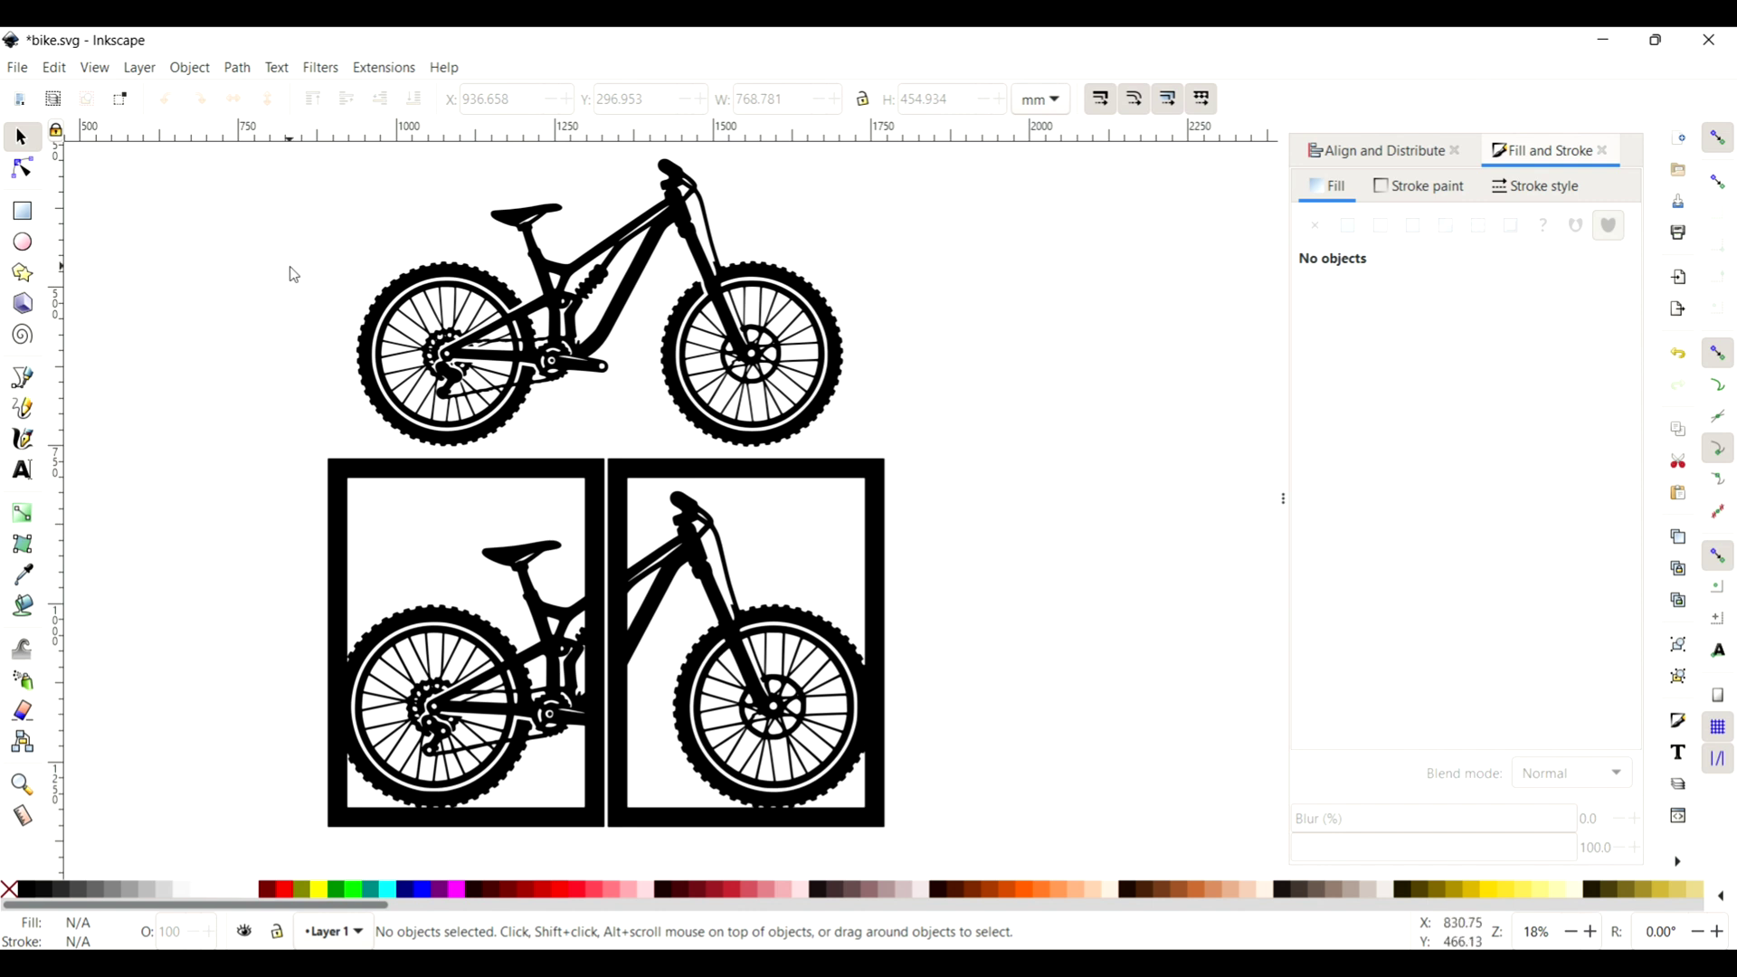
- Draw a flat-black, square-cornered rectangle right of the top bike, sized 314.807 × 412.372 mm
click(23, 212)
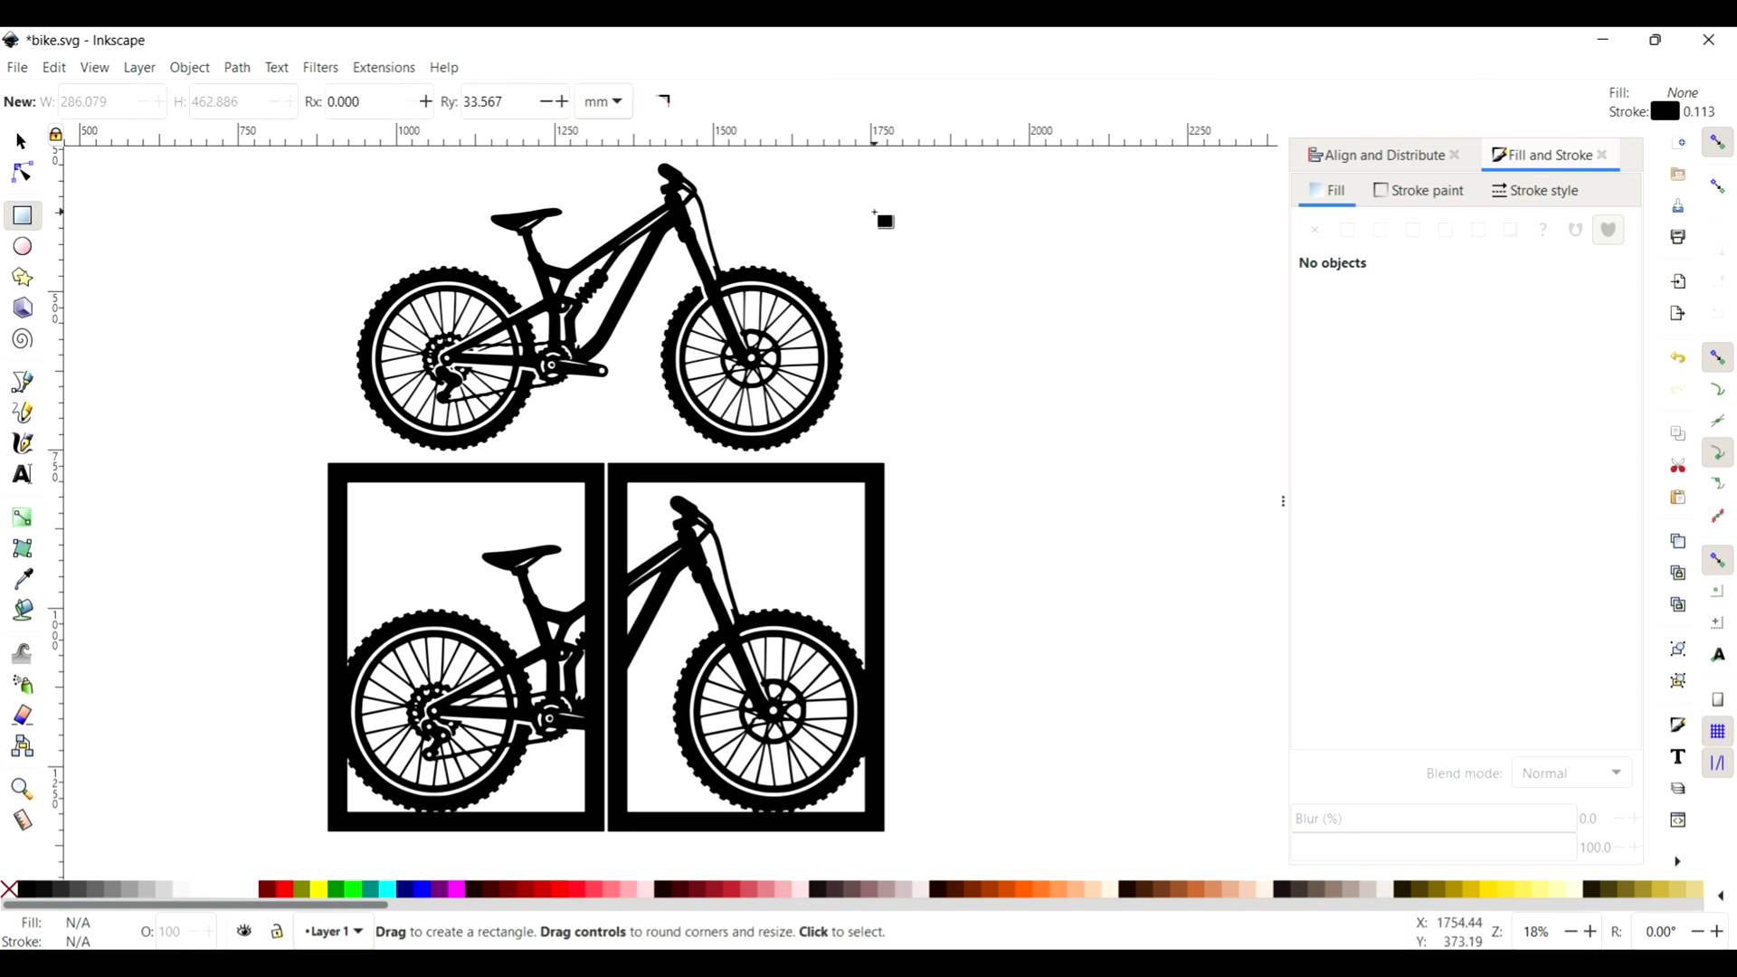
drag(896, 213, 997, 345)
click(1356, 231)
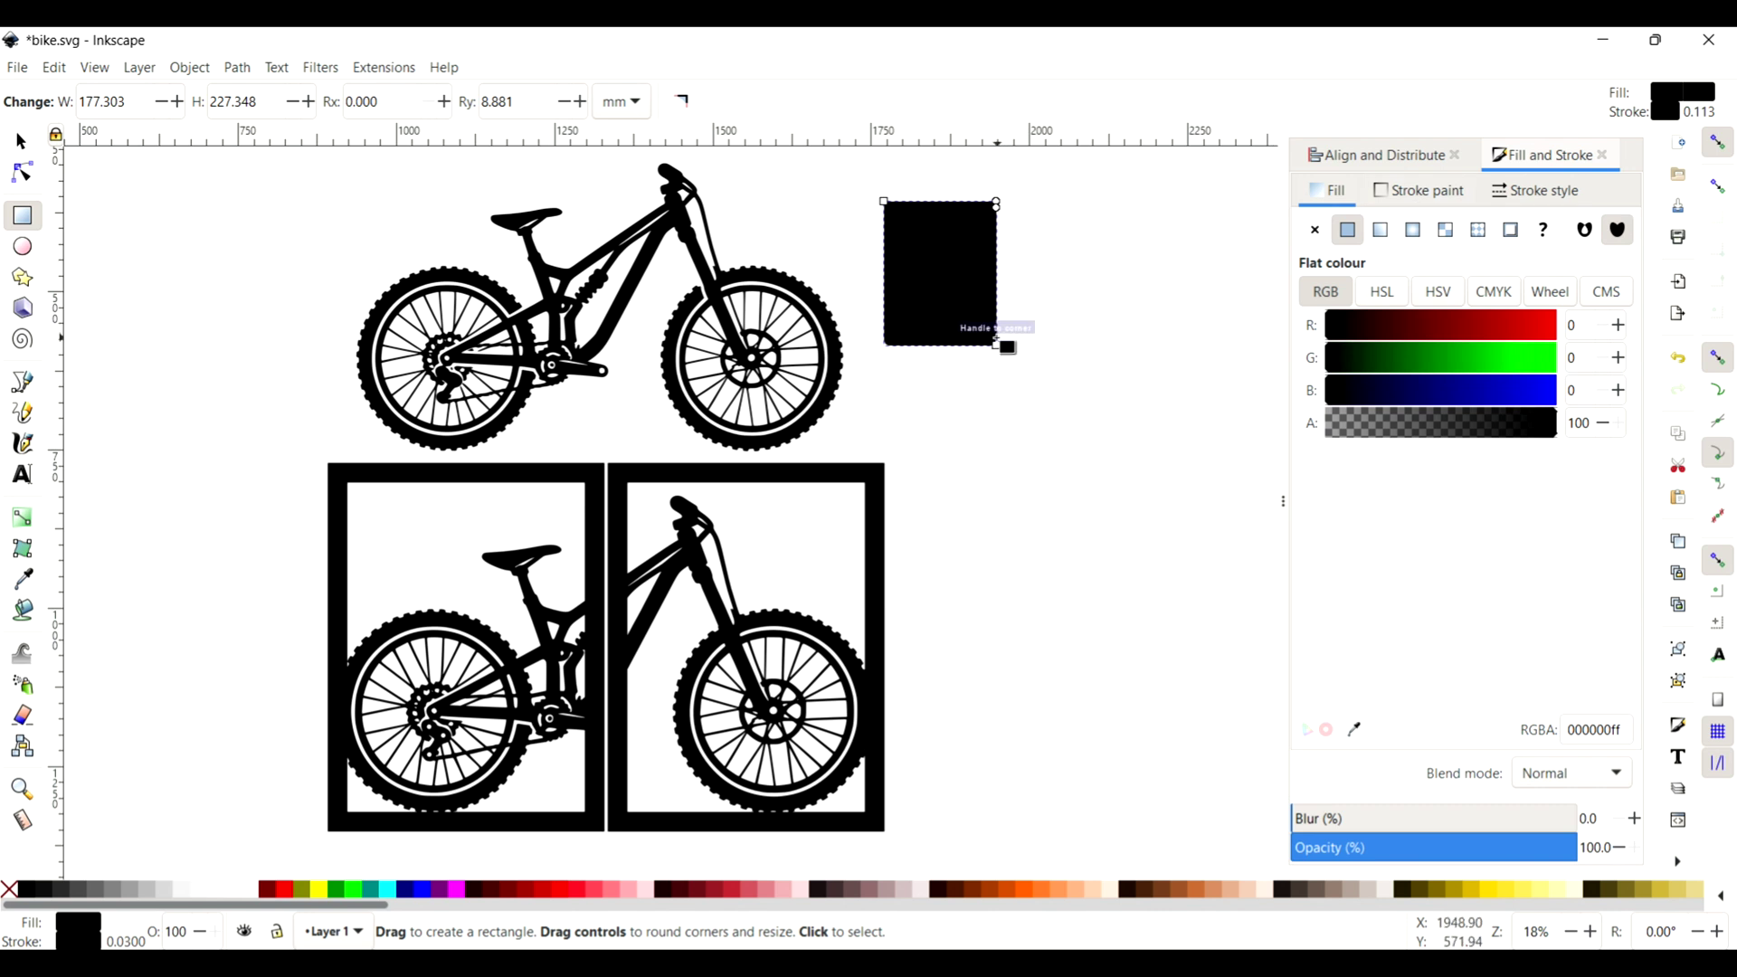
scroll(1015, 215, up, 4)
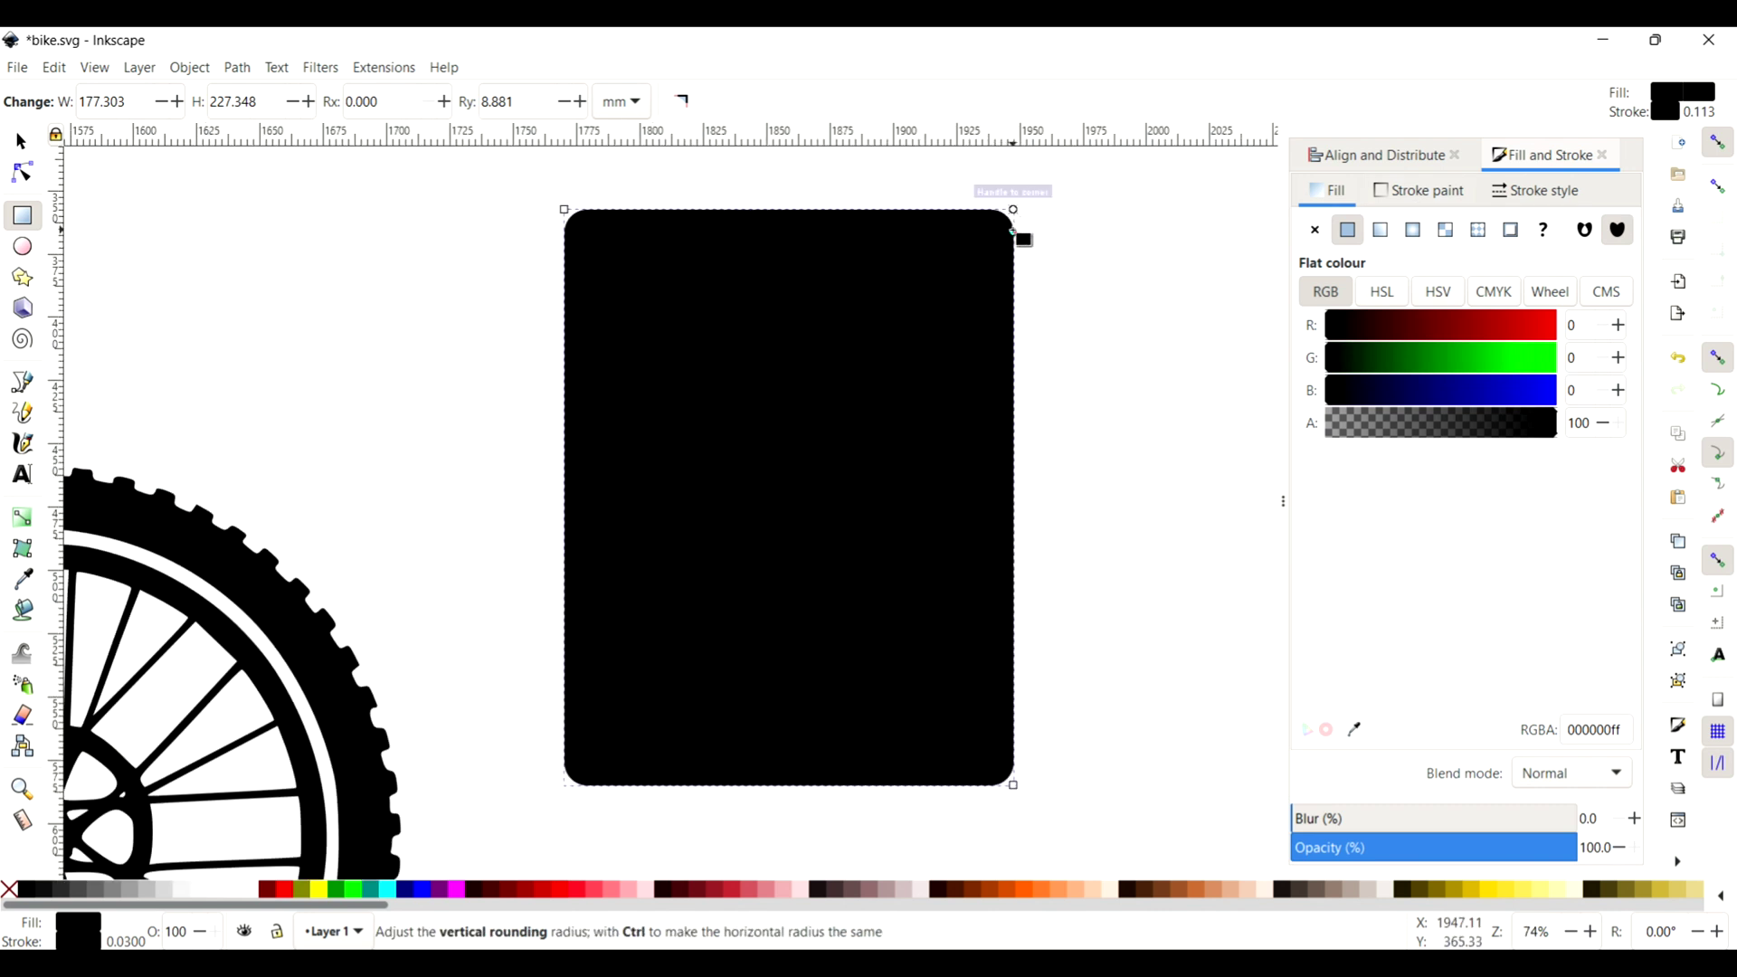
drag(1013, 231, 1026, 193)
scroll(984, 263, down, 3)
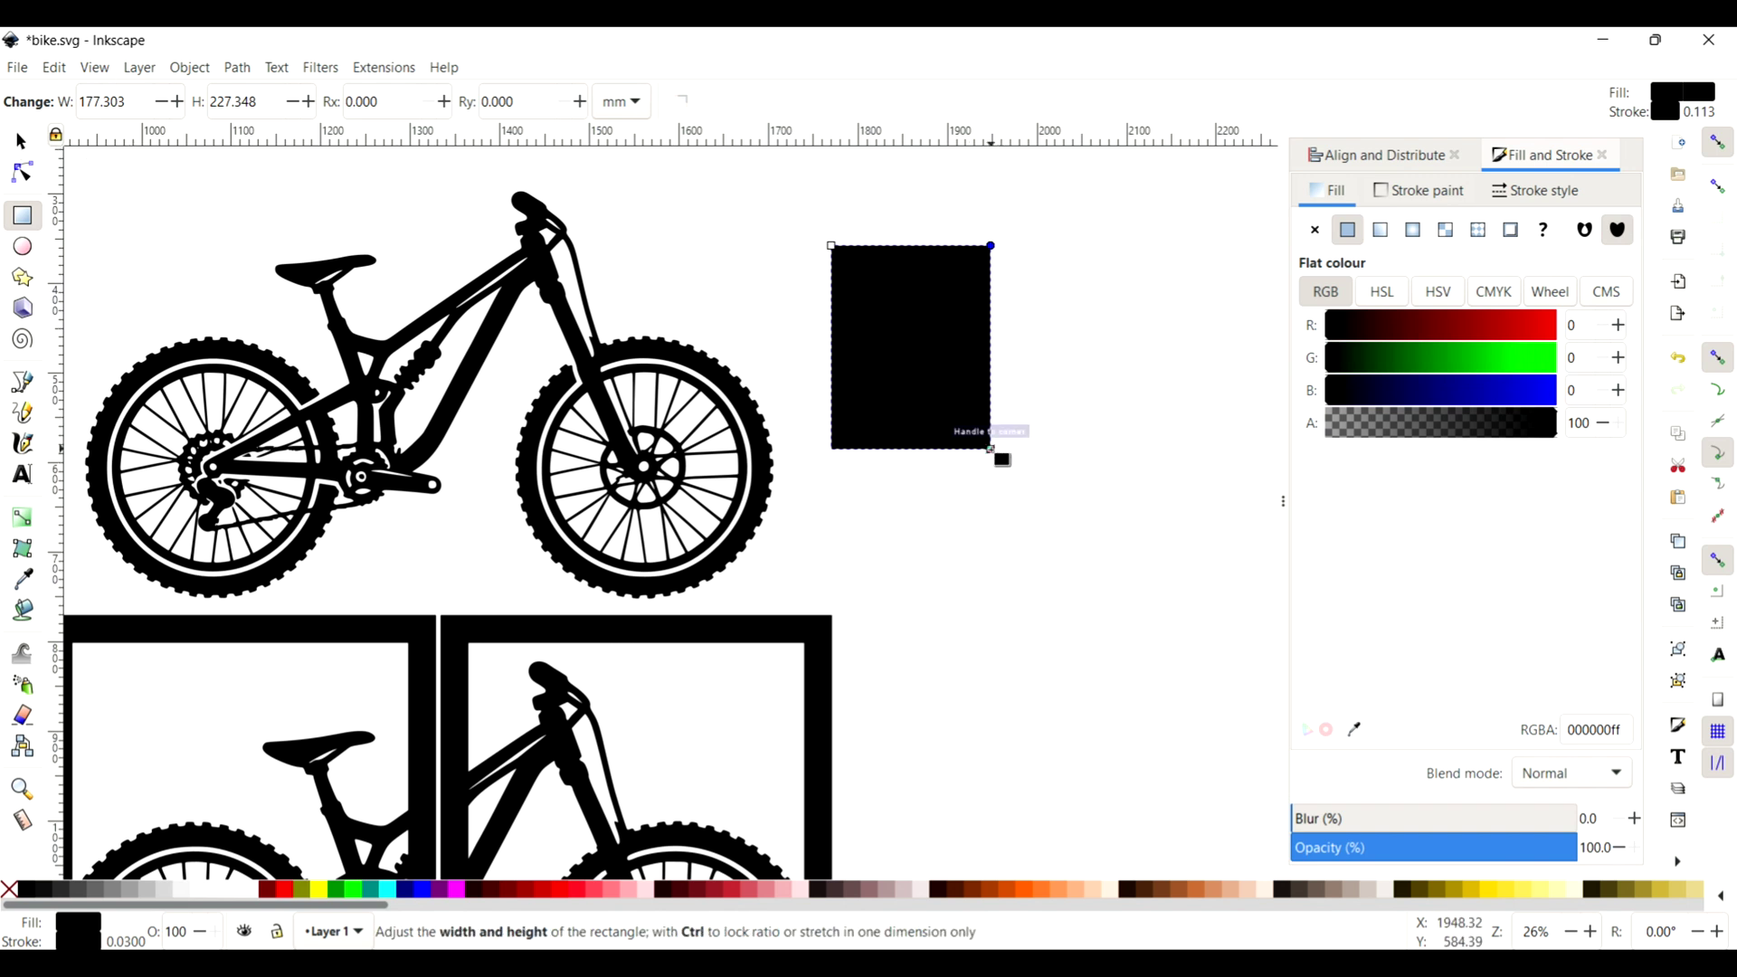
drag(990, 448, 1114, 614)
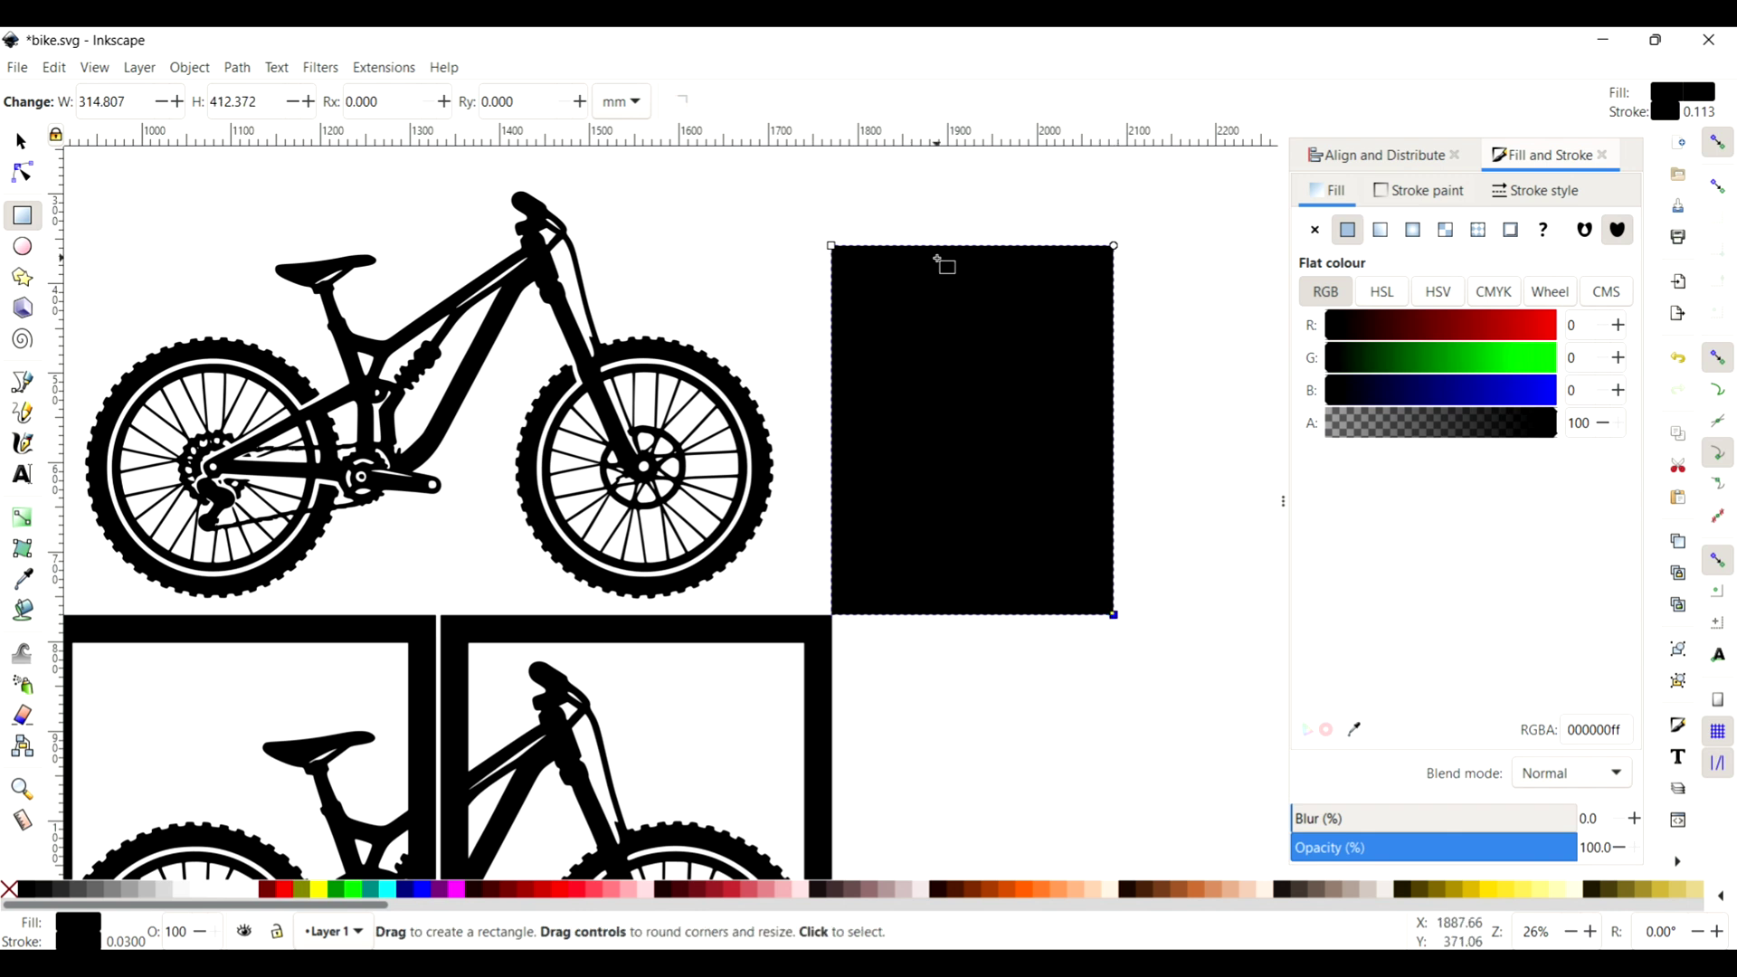
- Remove the rectangle's fill and give it a flat black 30 mm outline
key(s)
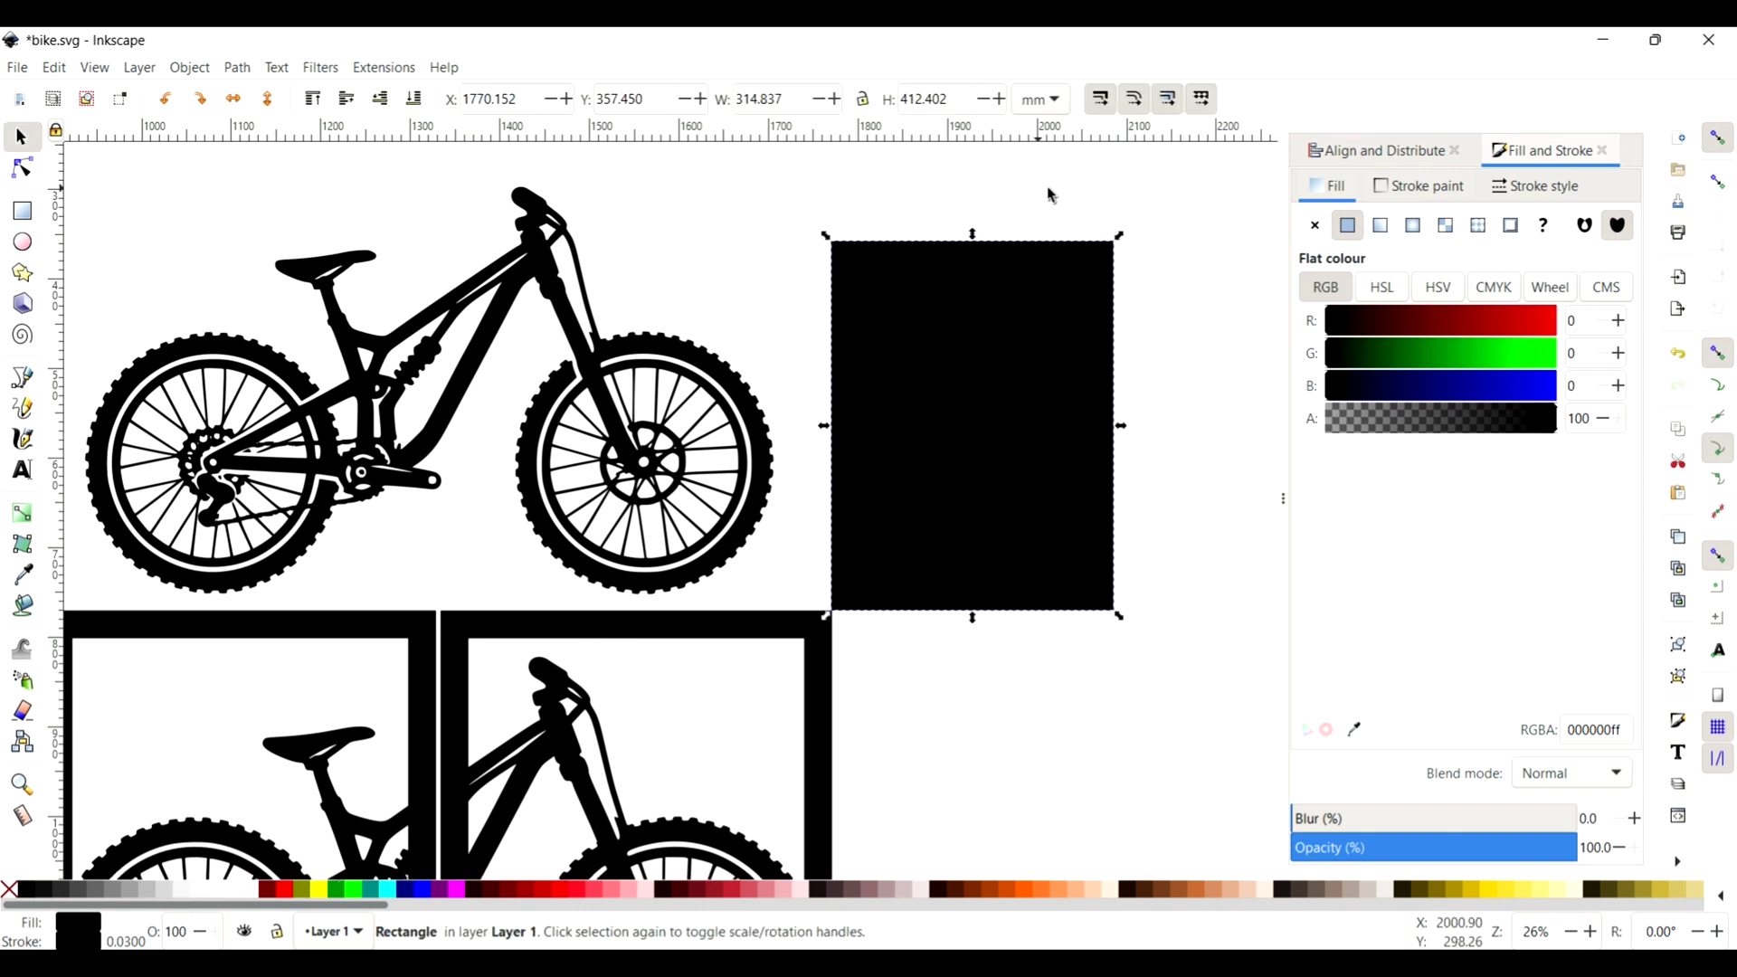
click(1429, 187)
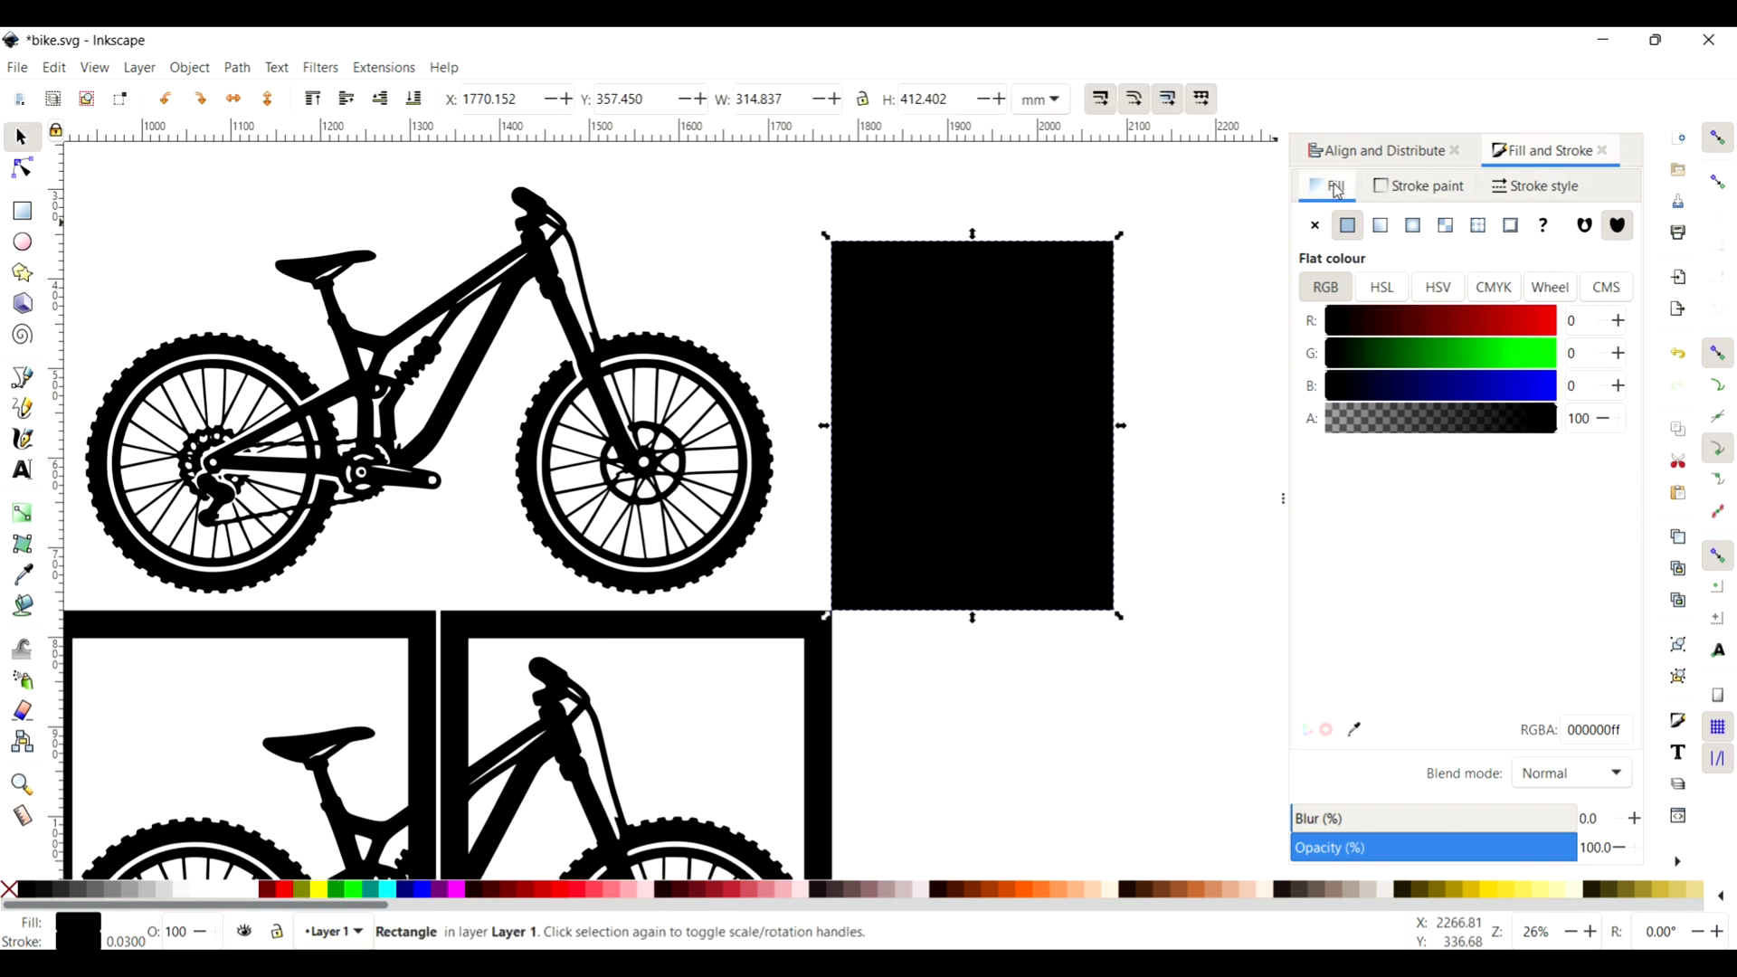
click(1337, 190)
click(1315, 226)
click(1380, 192)
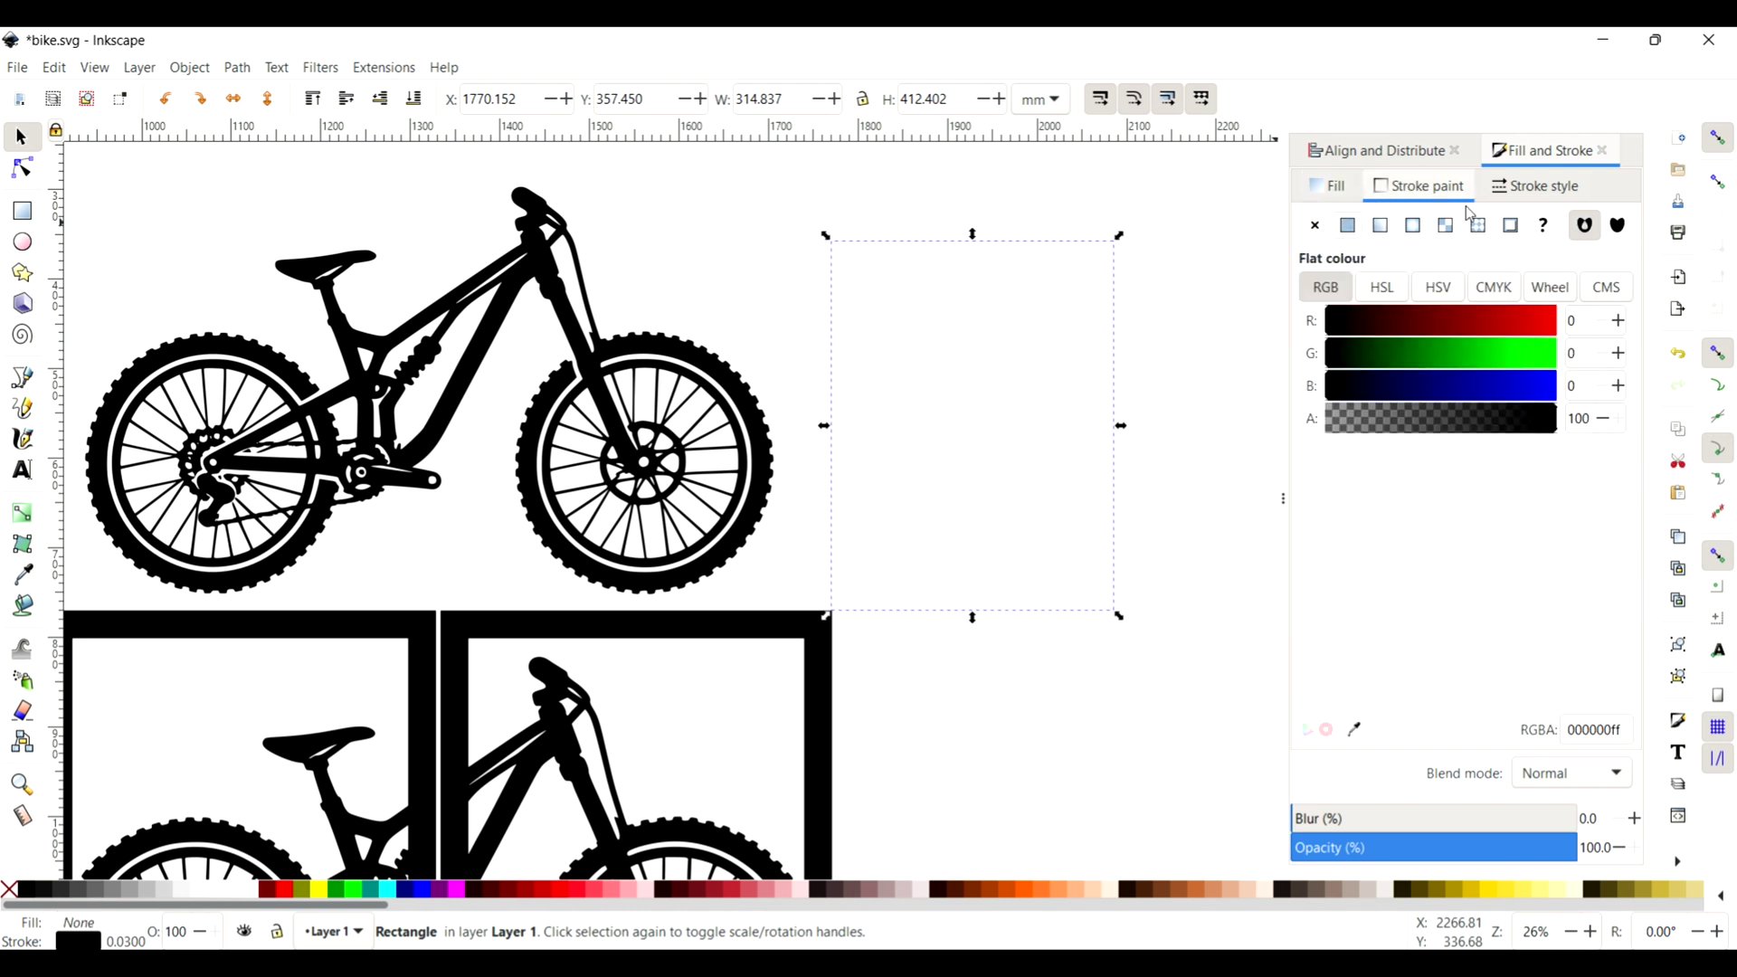
click(1536, 187)
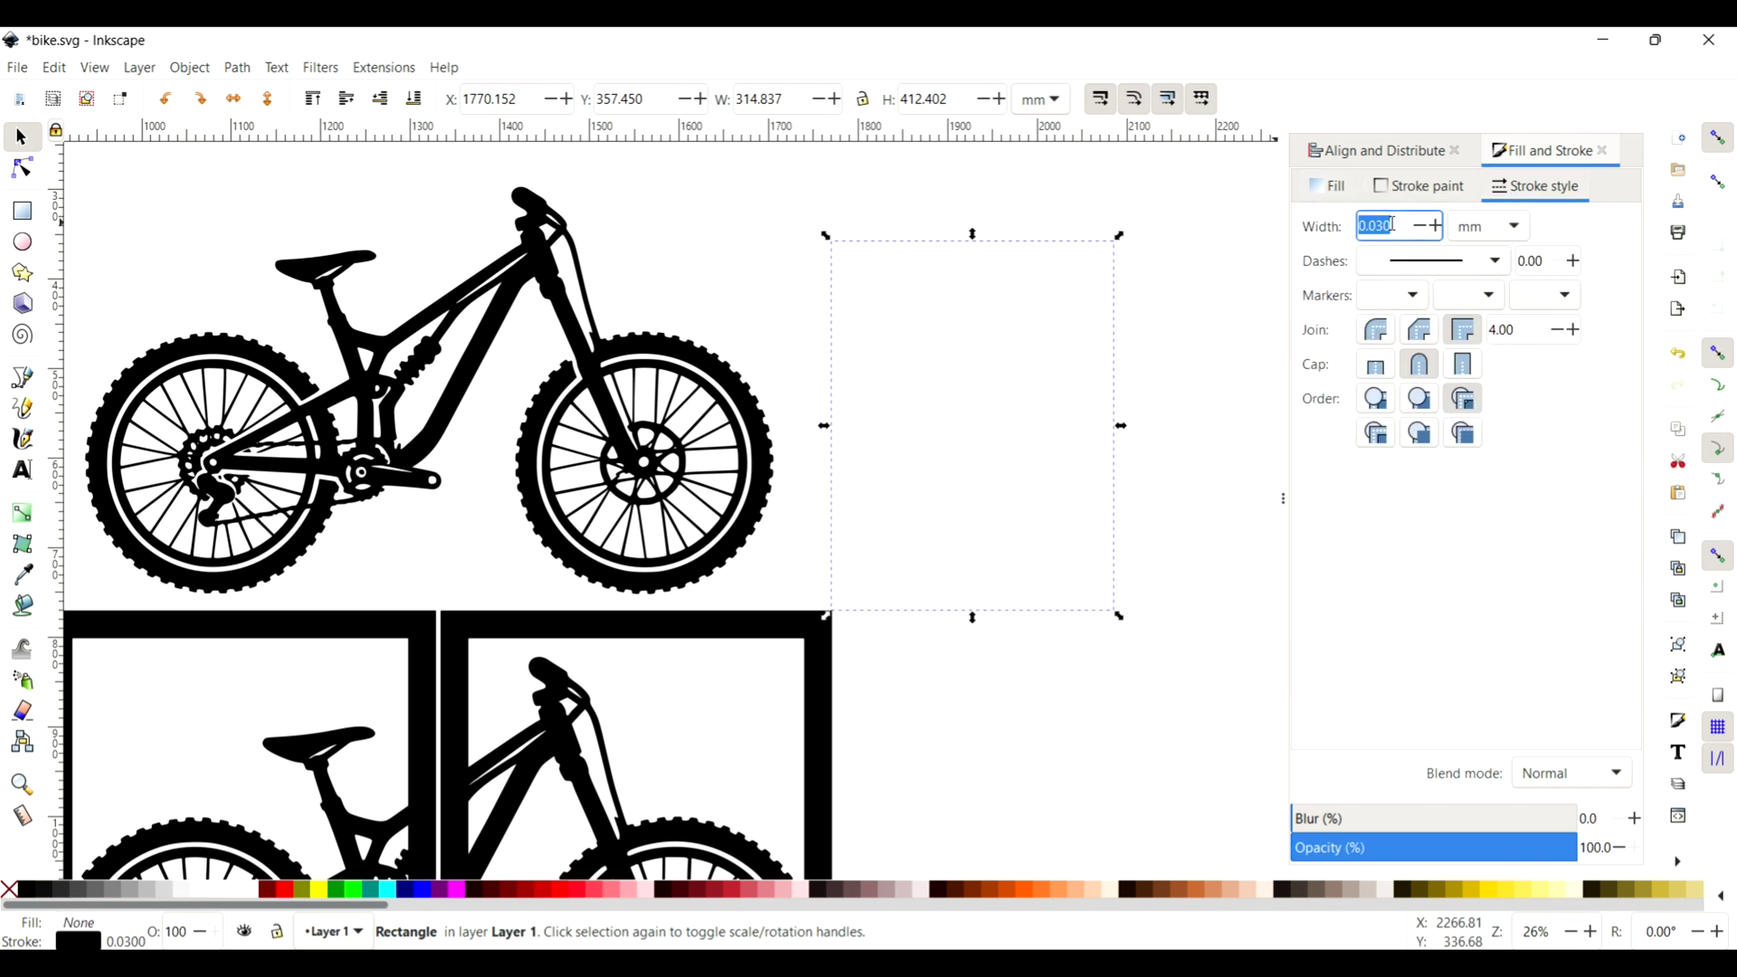
drag(1393, 224, 1363, 224)
text(1)
key(Return)
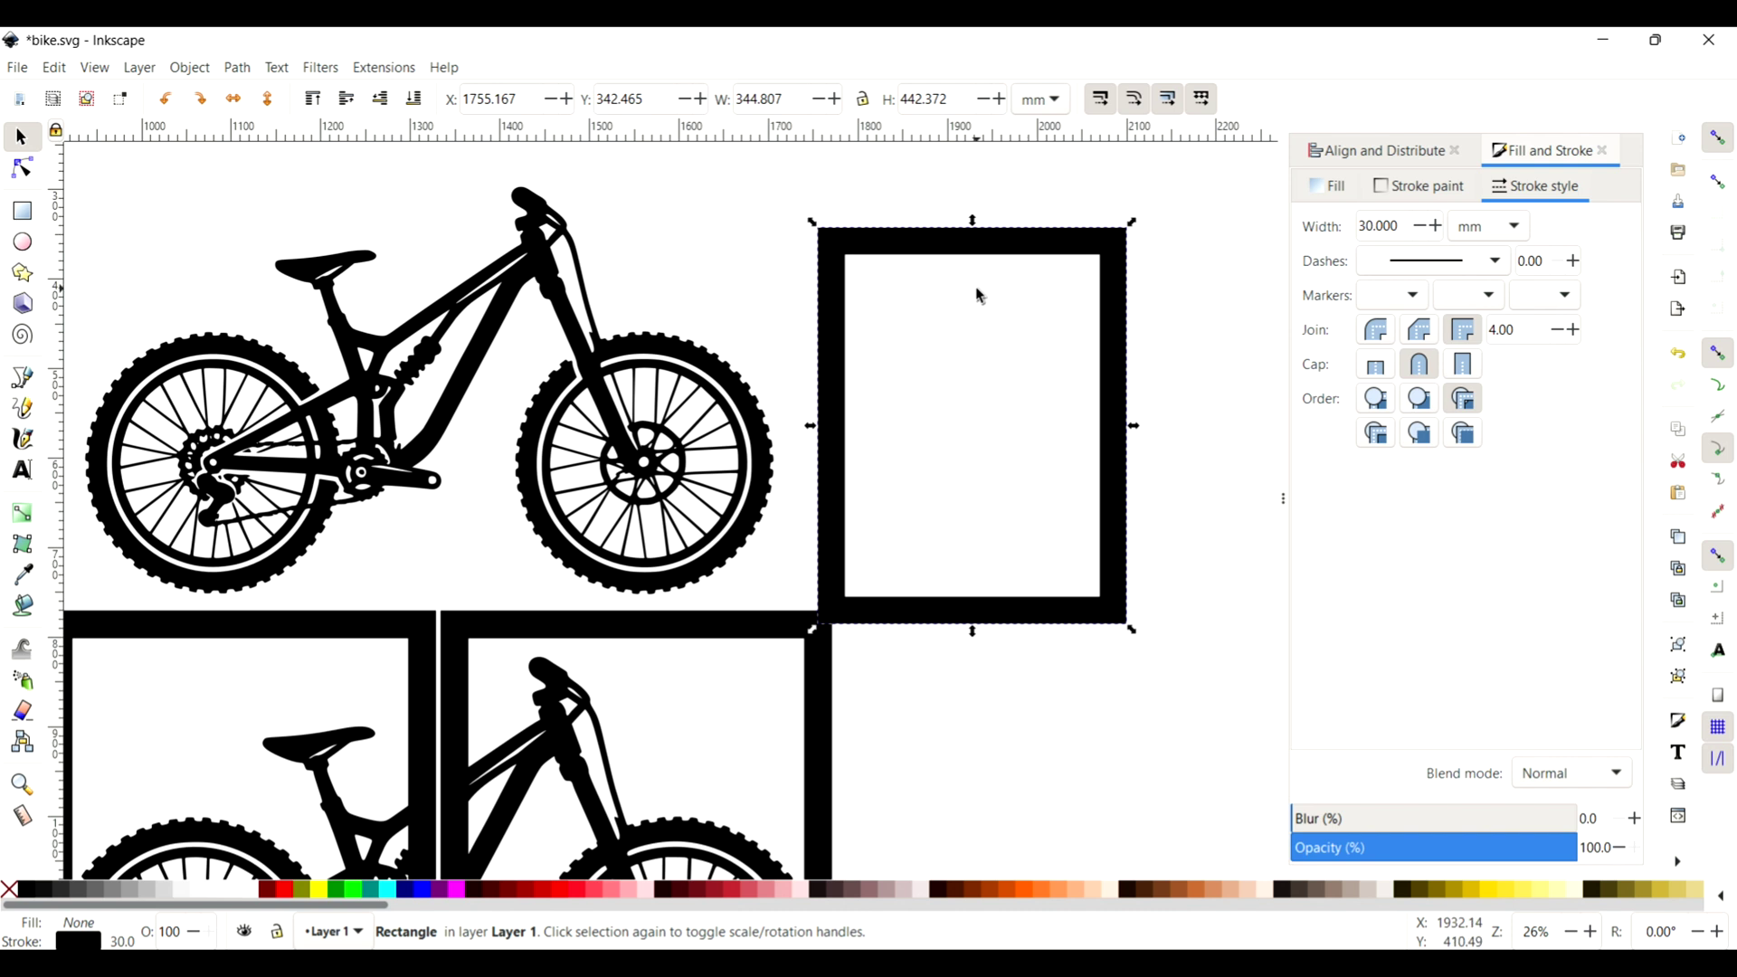
- Move and stretch the frame to 417.522 × 524.896 mm around the bike's front half, keeping a 30 mm stroke
drag(915, 232, 538, 200)
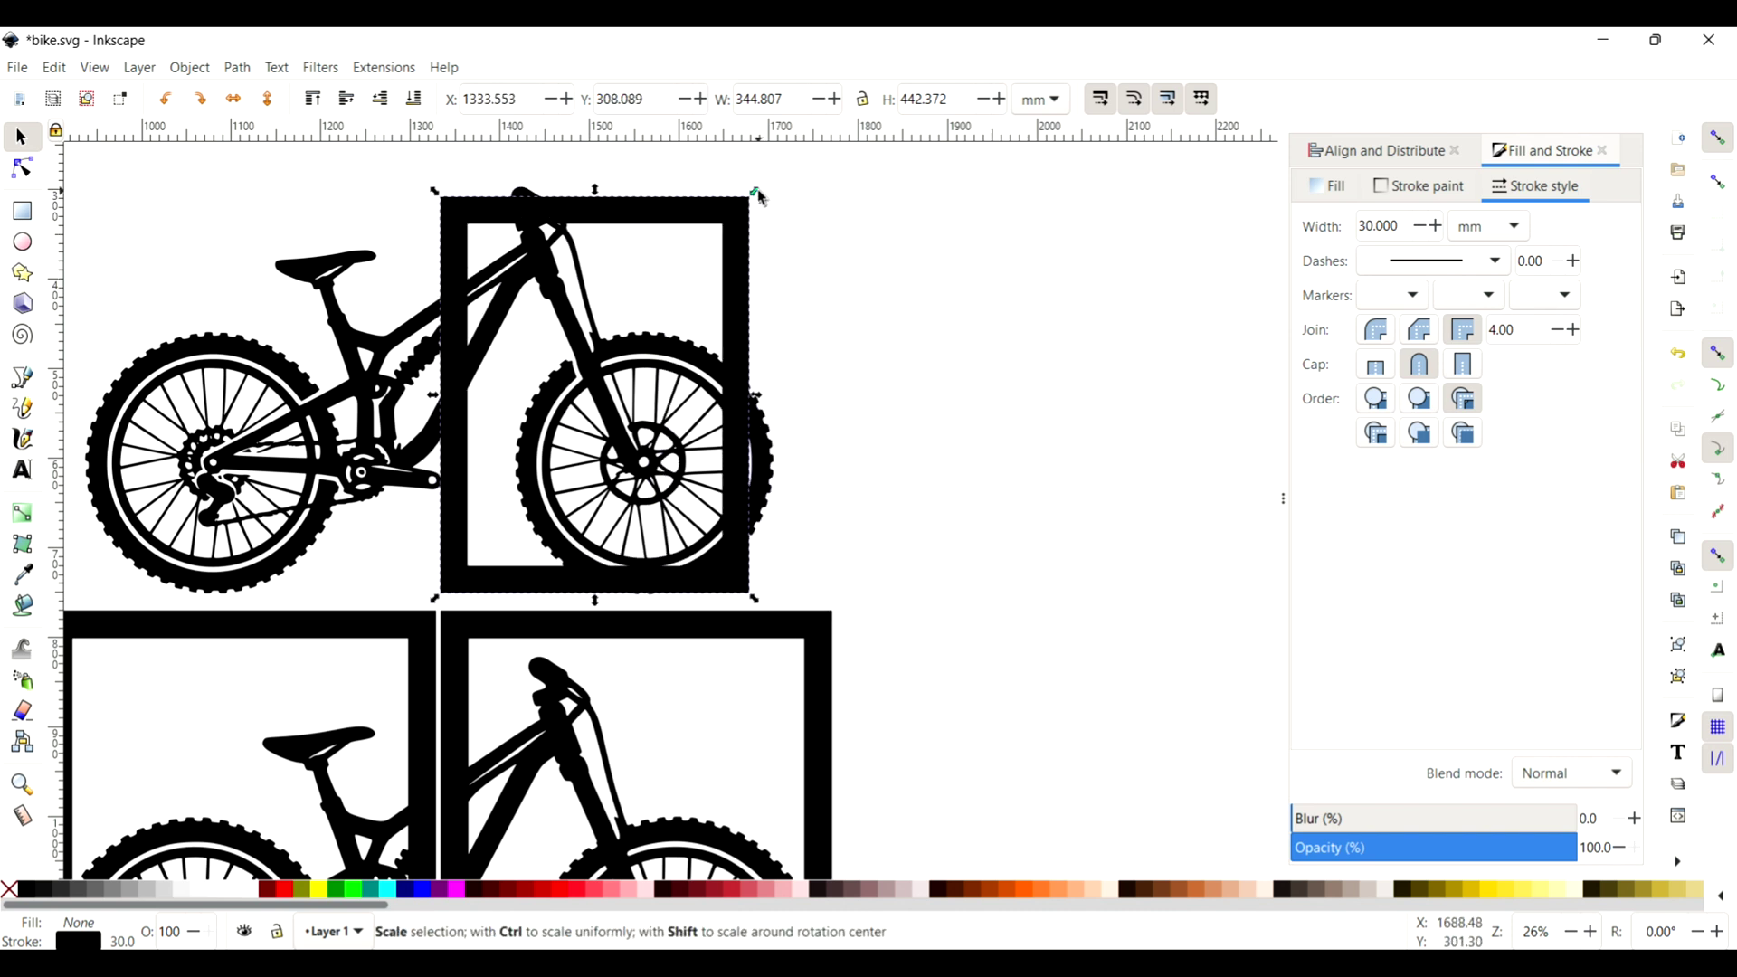
drag(754, 193, 849, 157)
drag(789, 376, 821, 375)
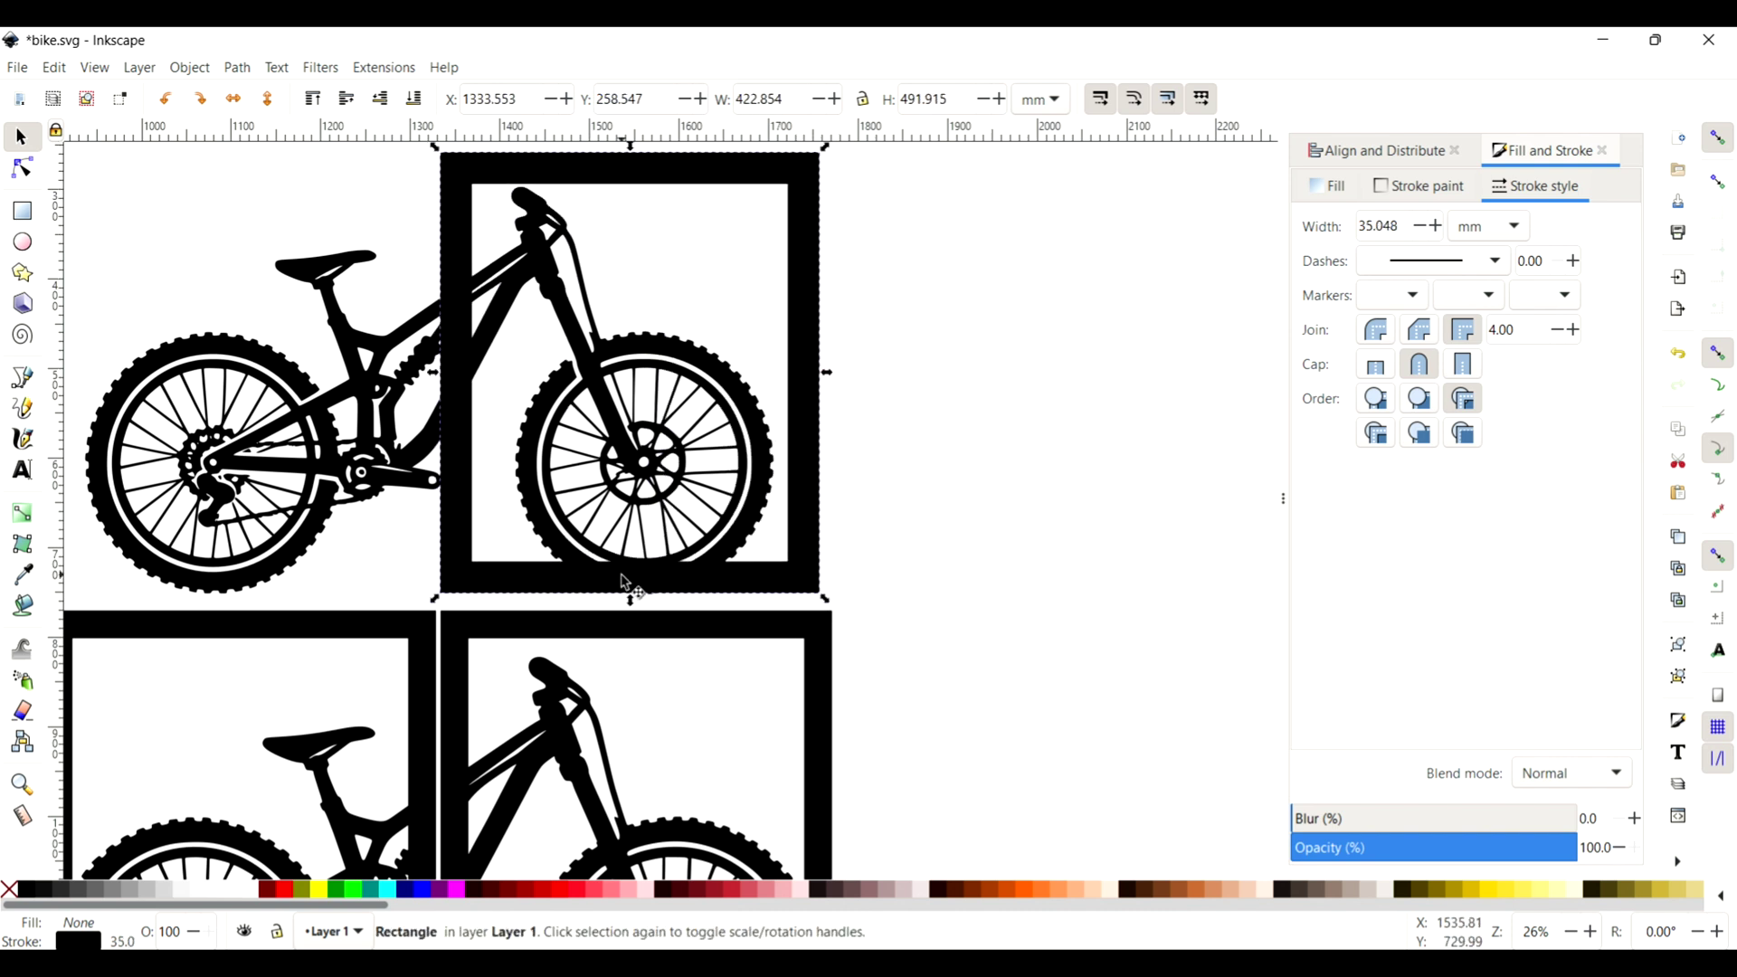
drag(631, 600, 636, 614)
scroll(636, 613, up, 4)
drag(637, 318, 635, 285)
drag(1403, 224, 1346, 224)
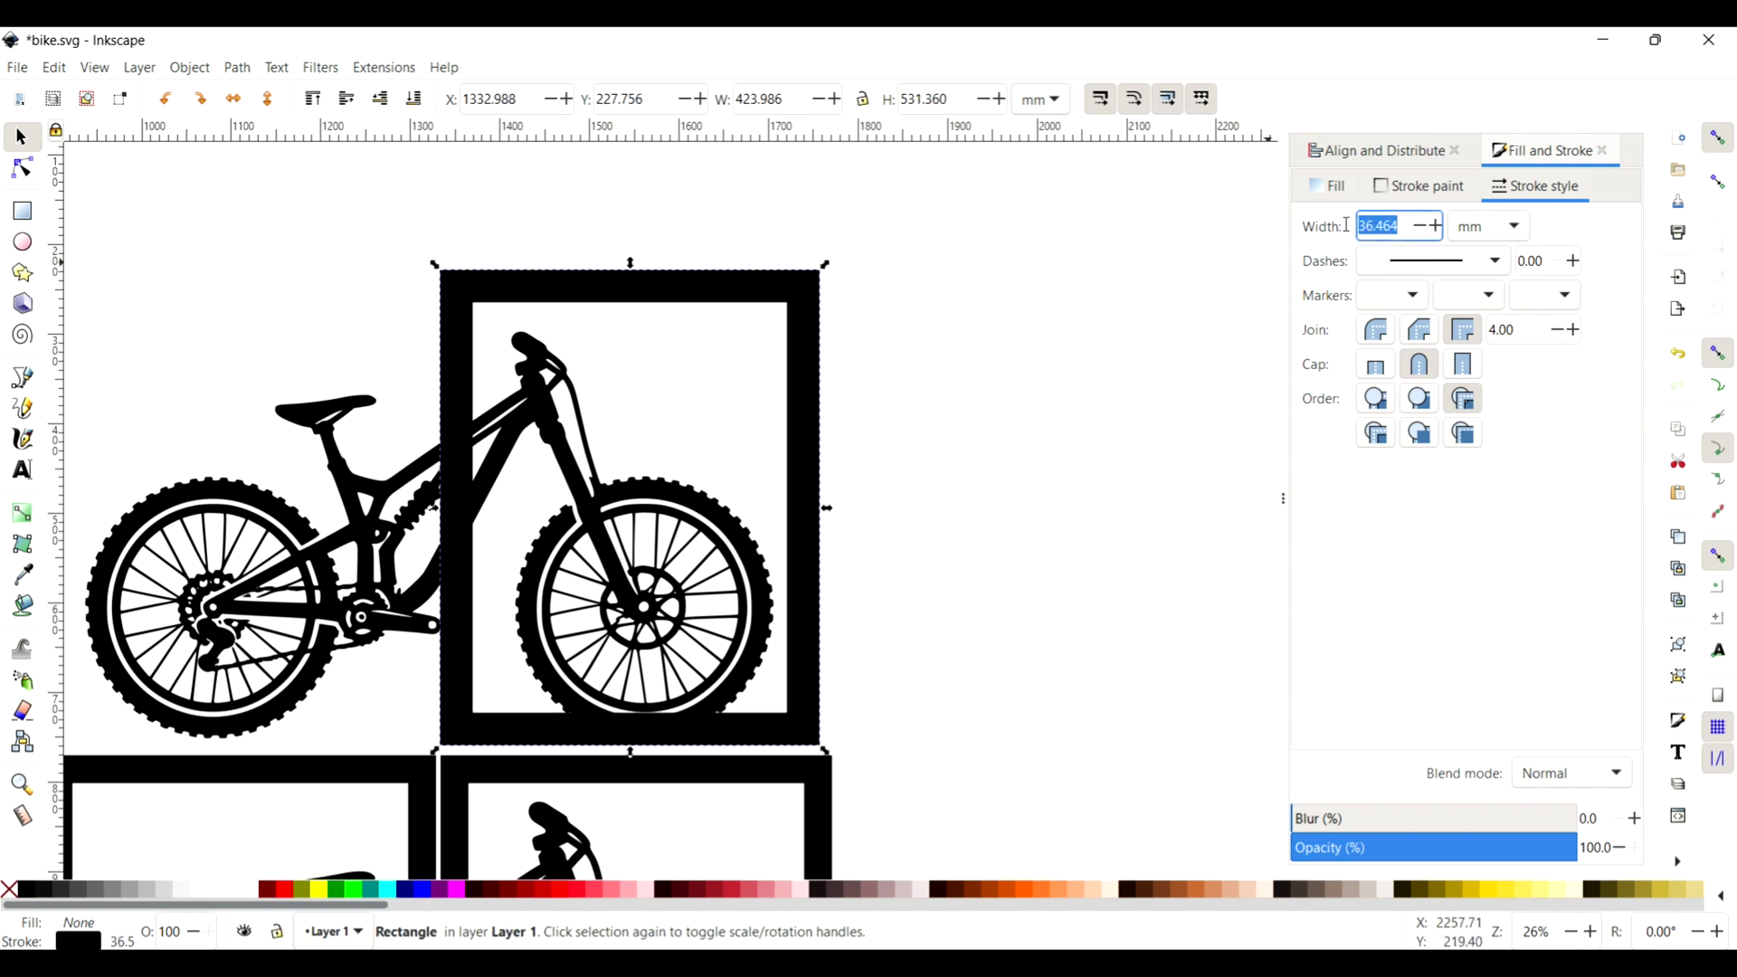
text(30)
key(Return)
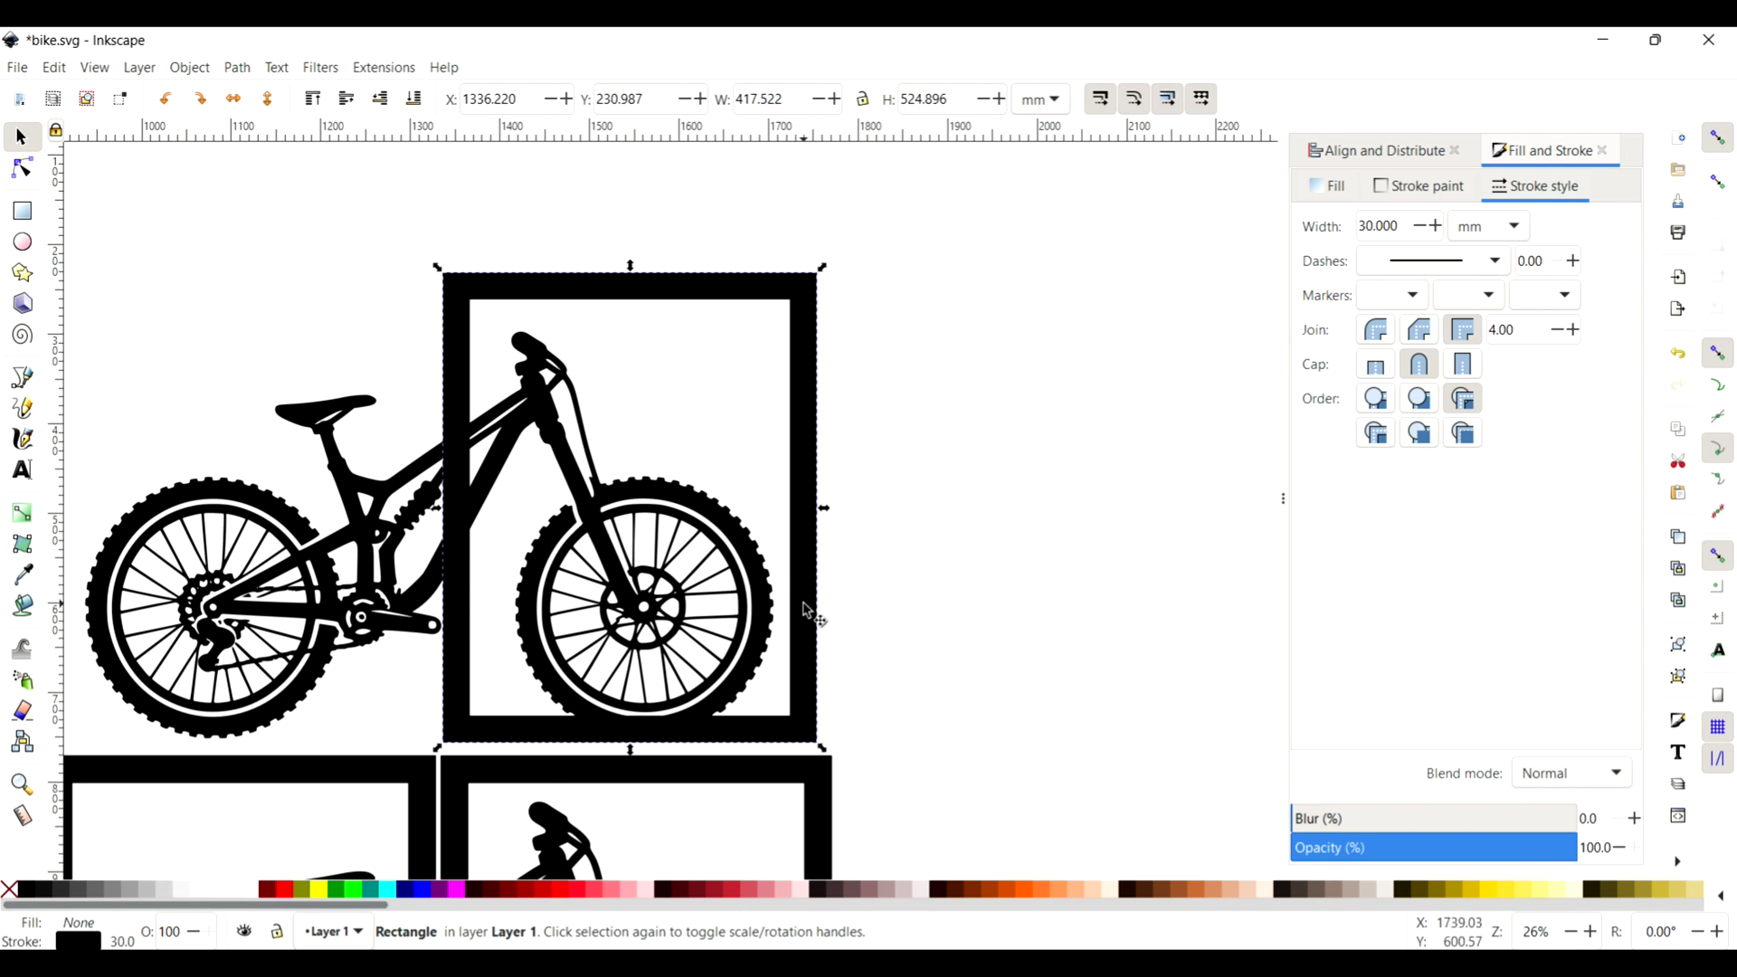
- Paste a copy of the frame and place it over the top bike's rear half
click(724, 599)
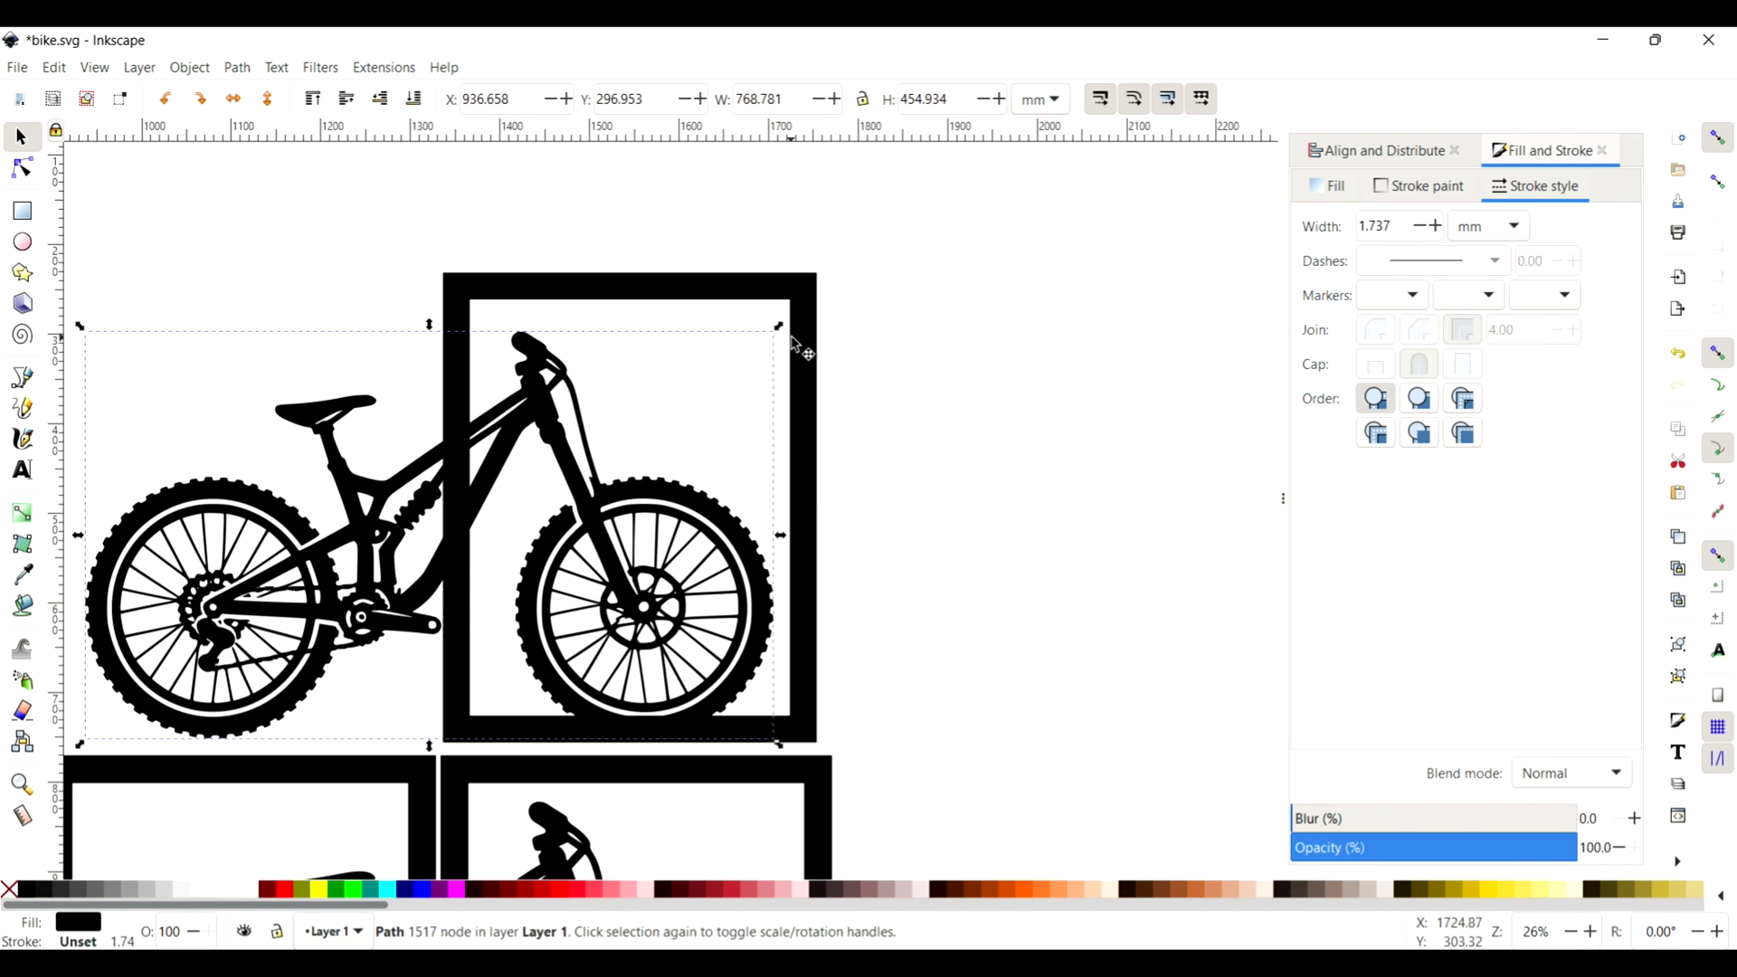
click(801, 351)
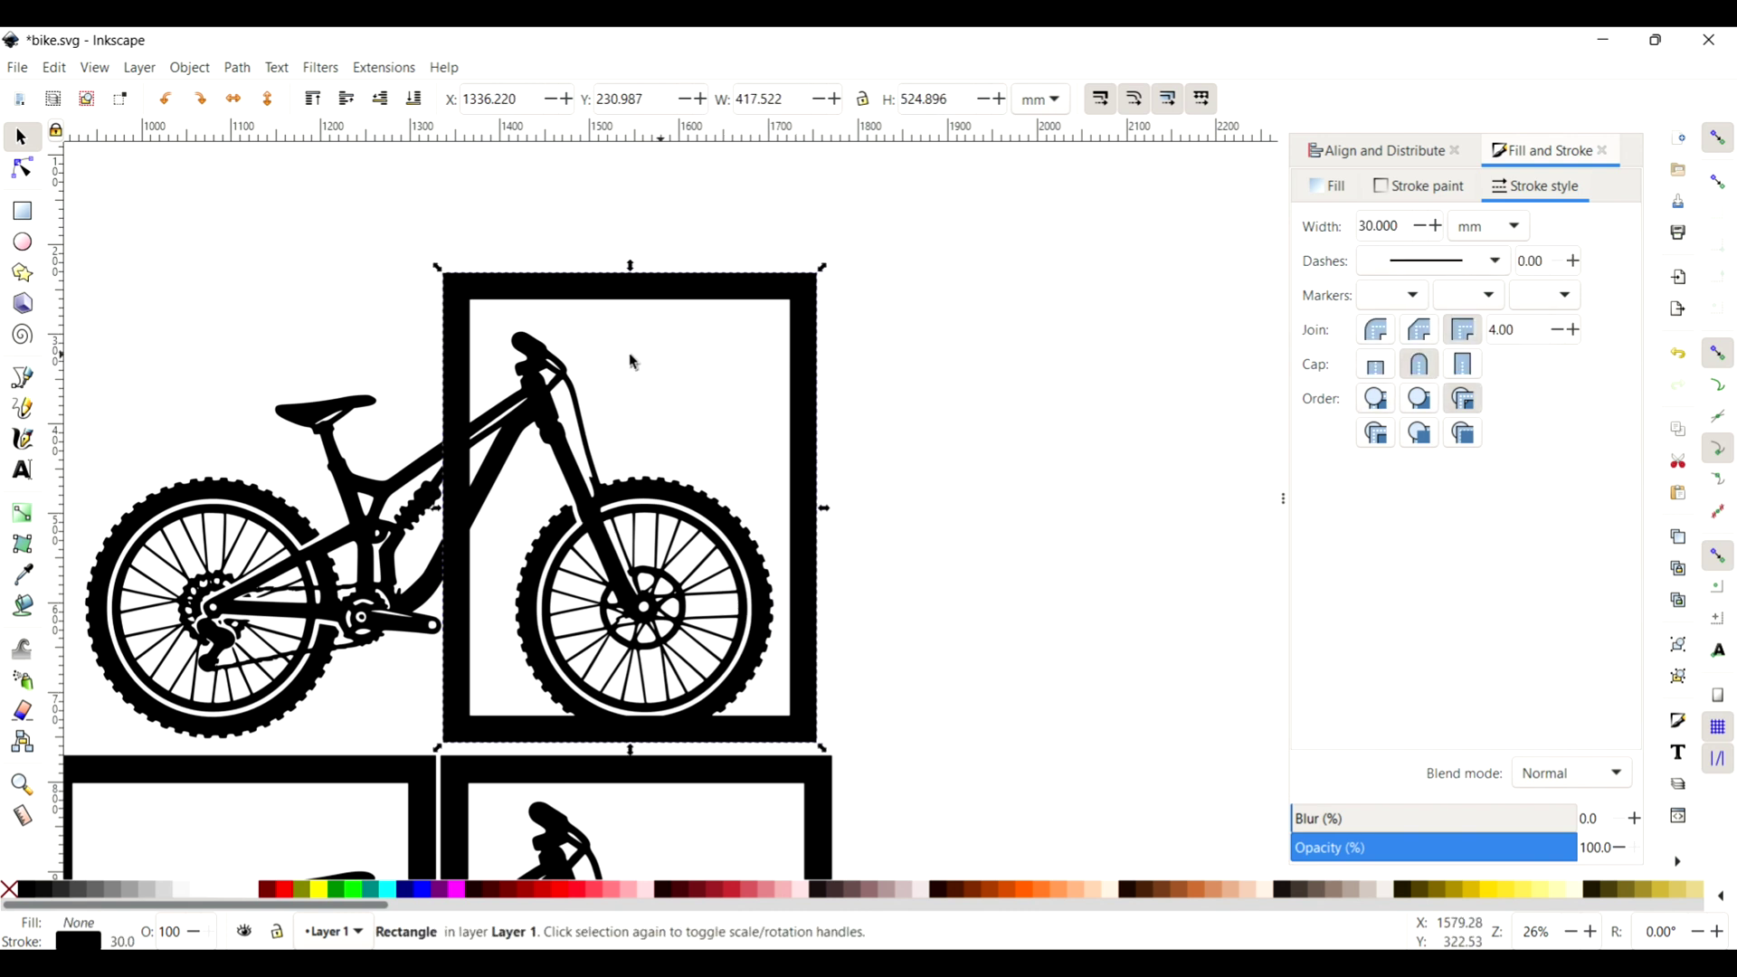
key(ctrl+v)
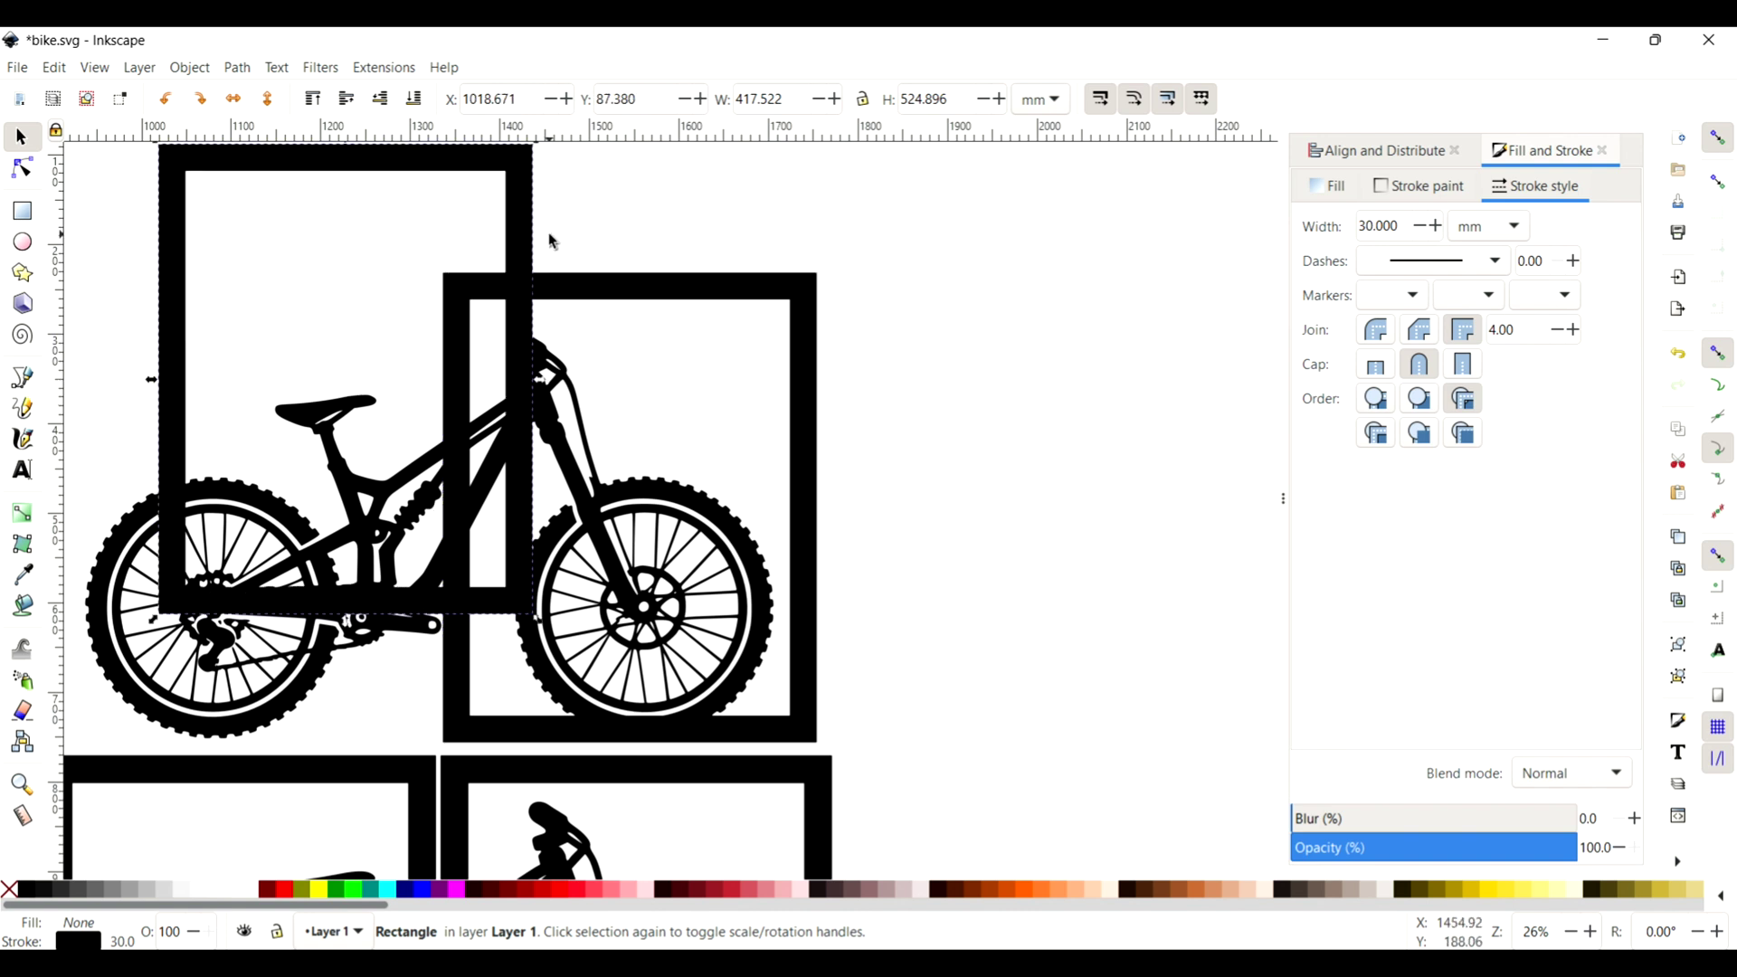
drag(522, 213, 432, 353)
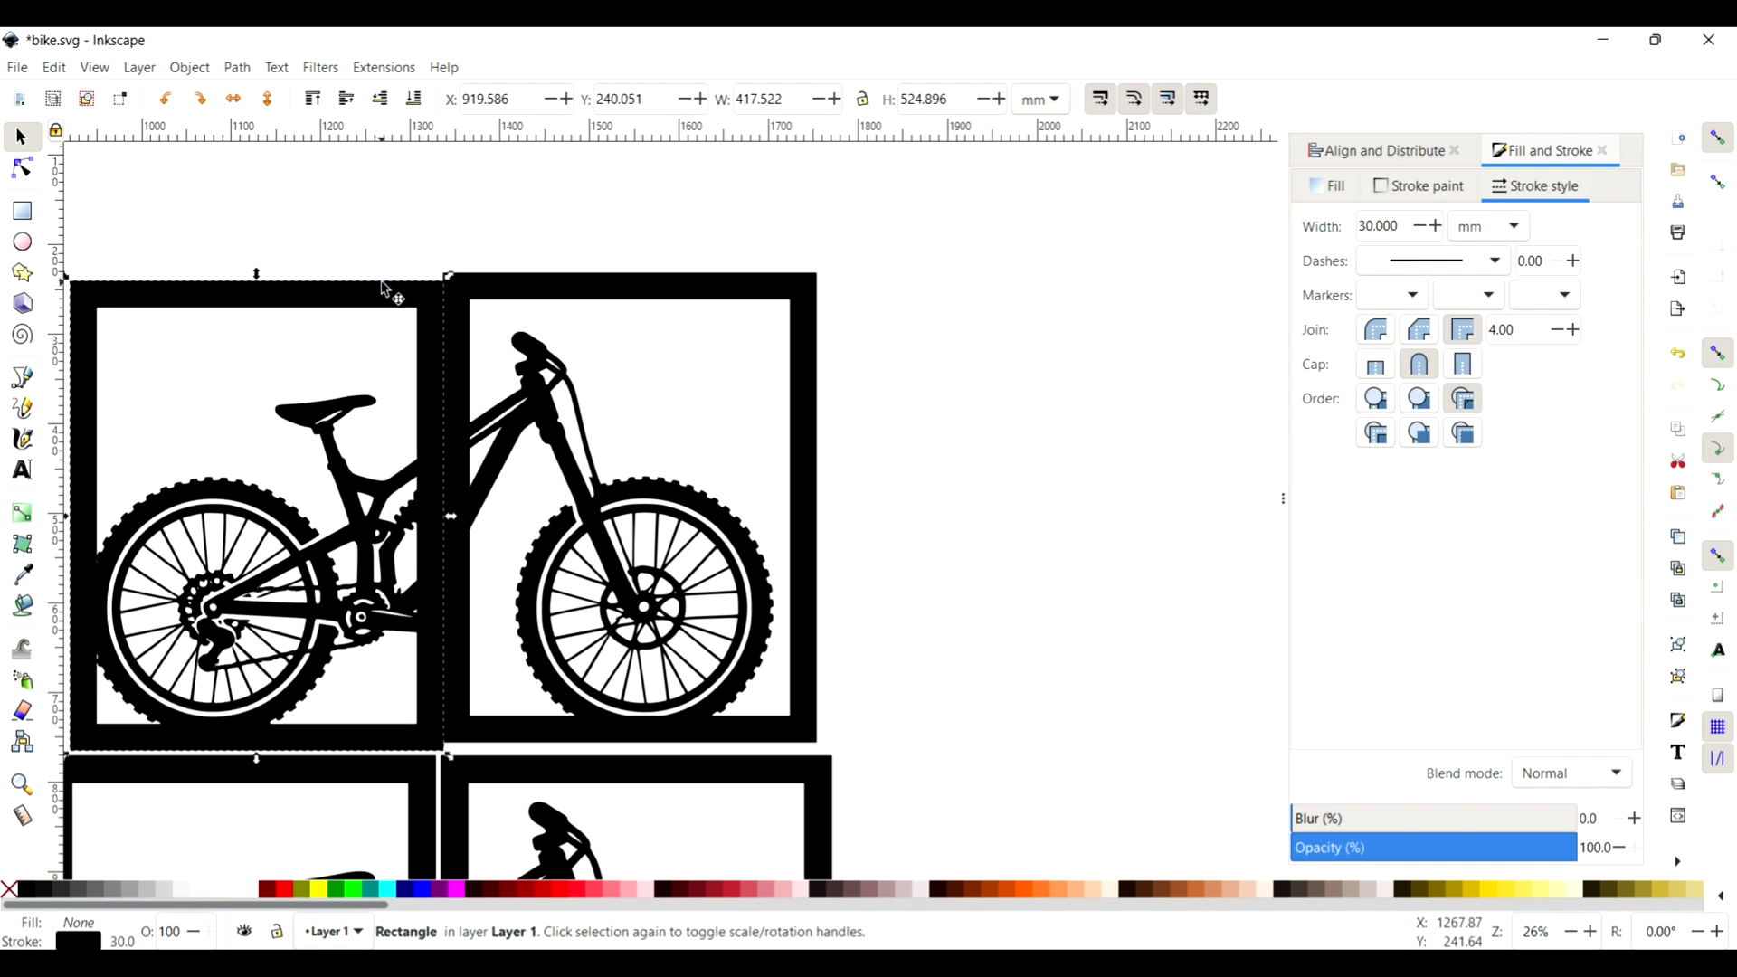
drag(387, 283, 391, 283)
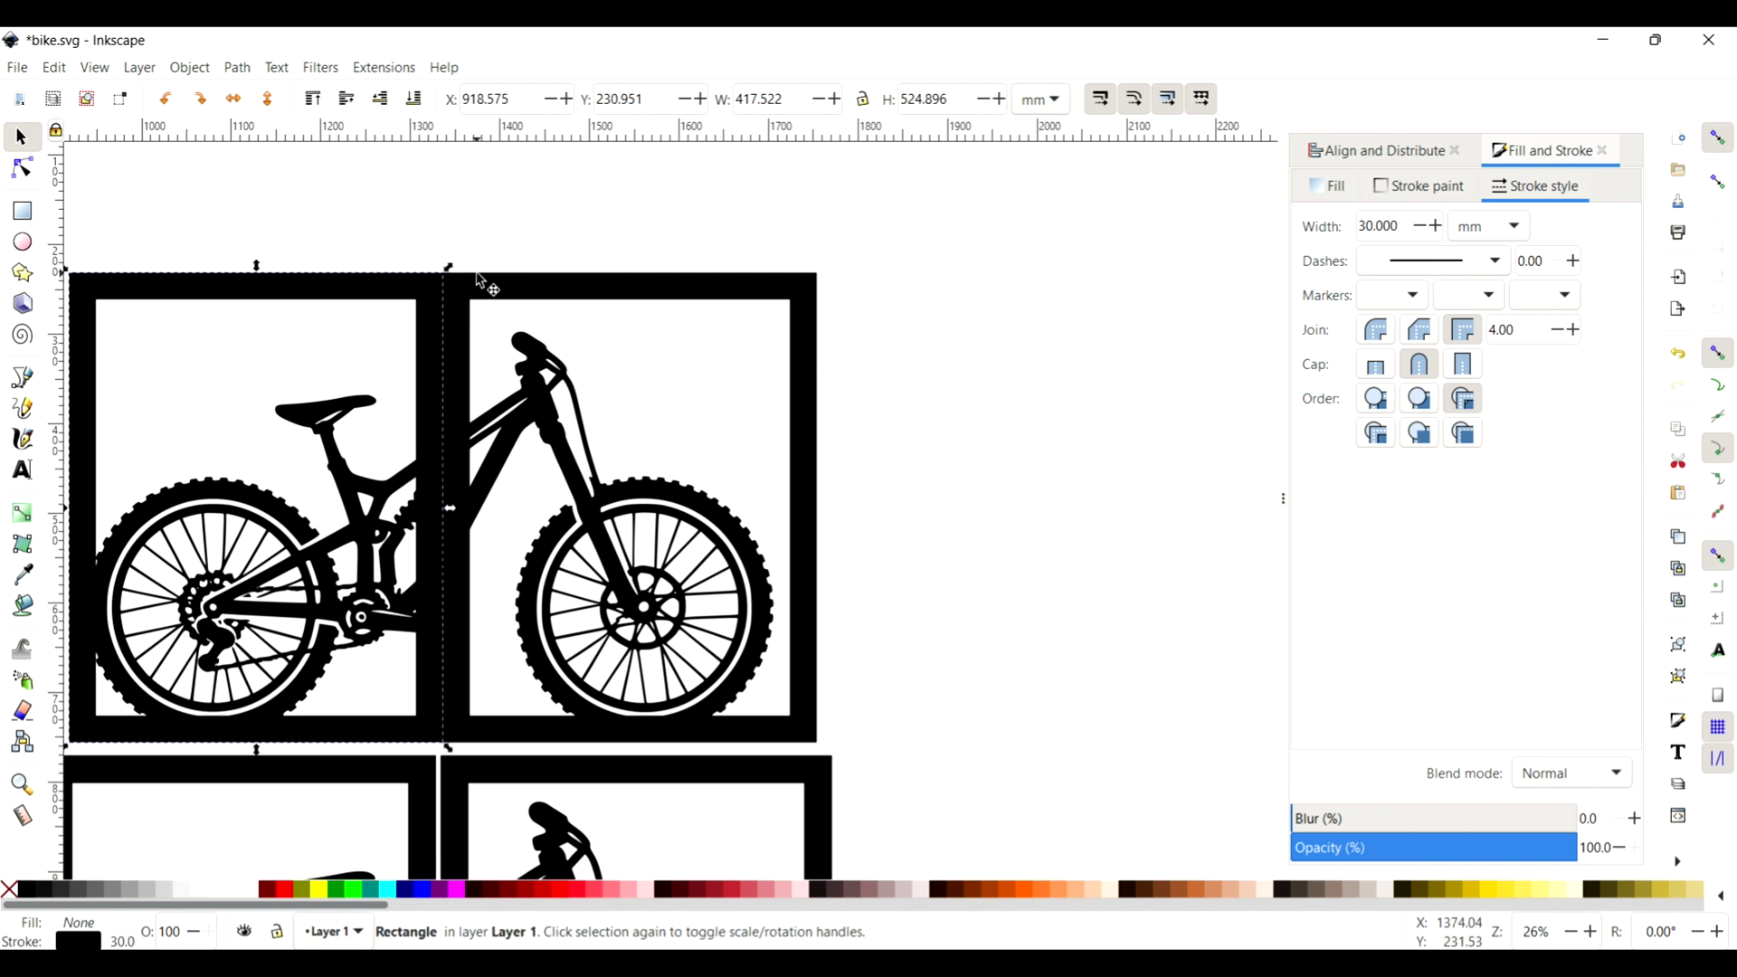
- Align the left and right frames flush with each other using Align and Distribute
click(489, 285)
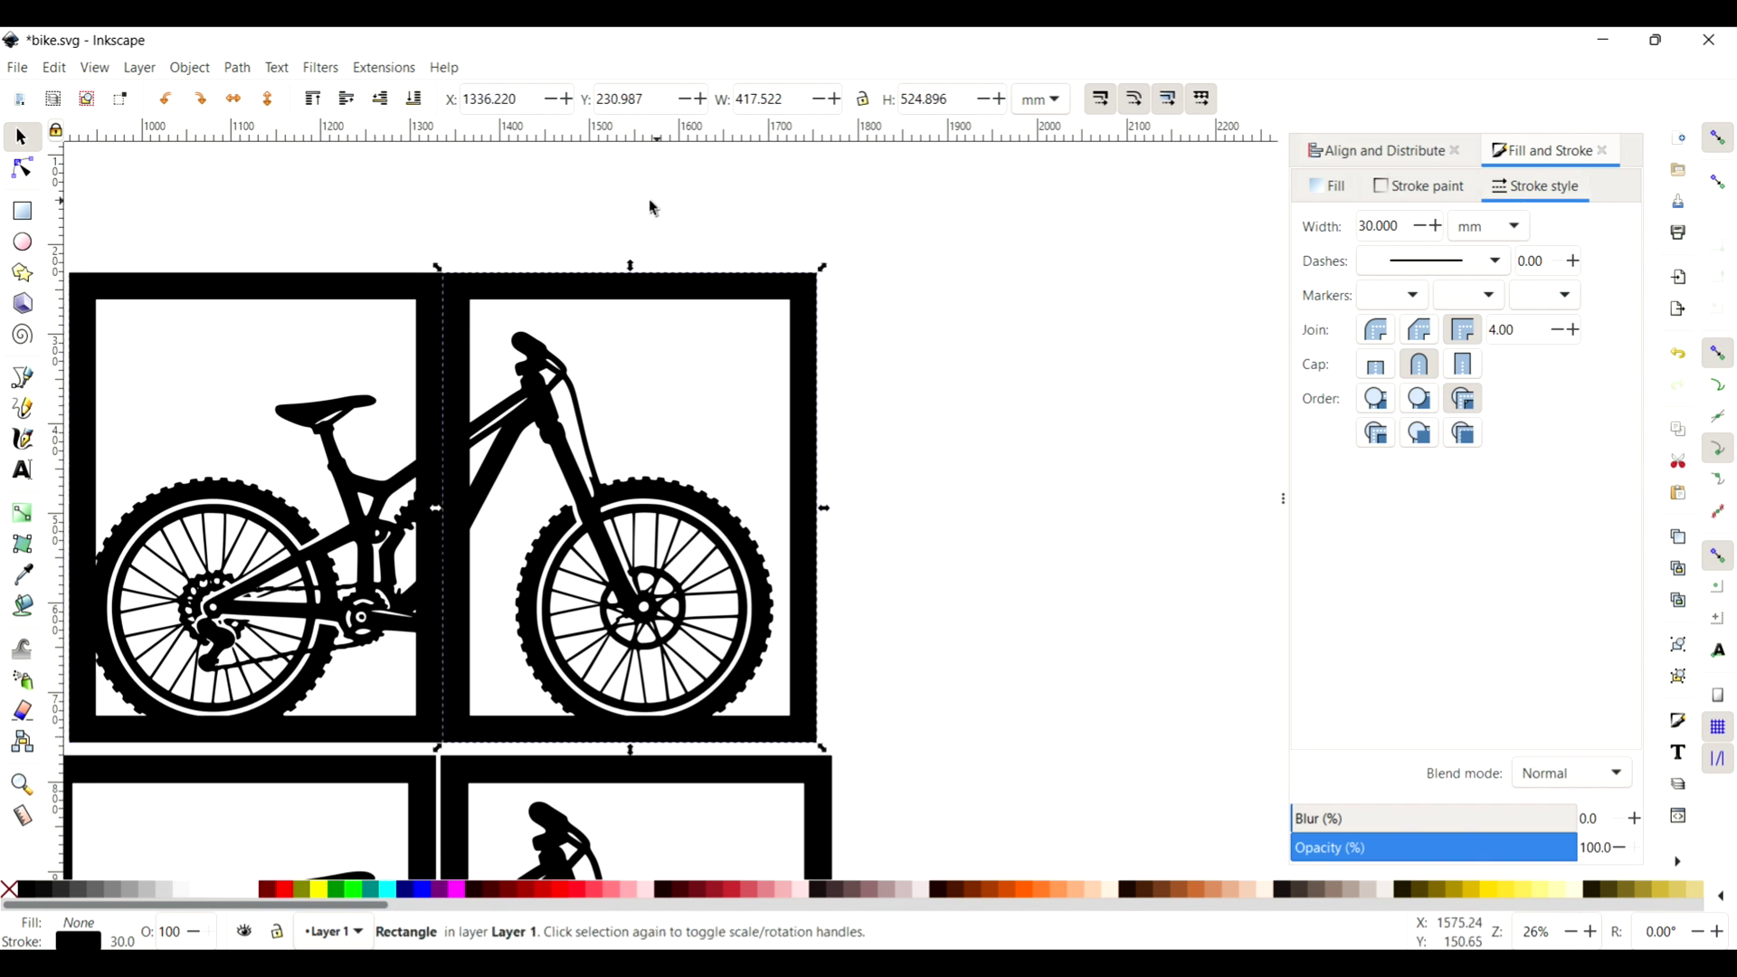
shift+click(409, 282)
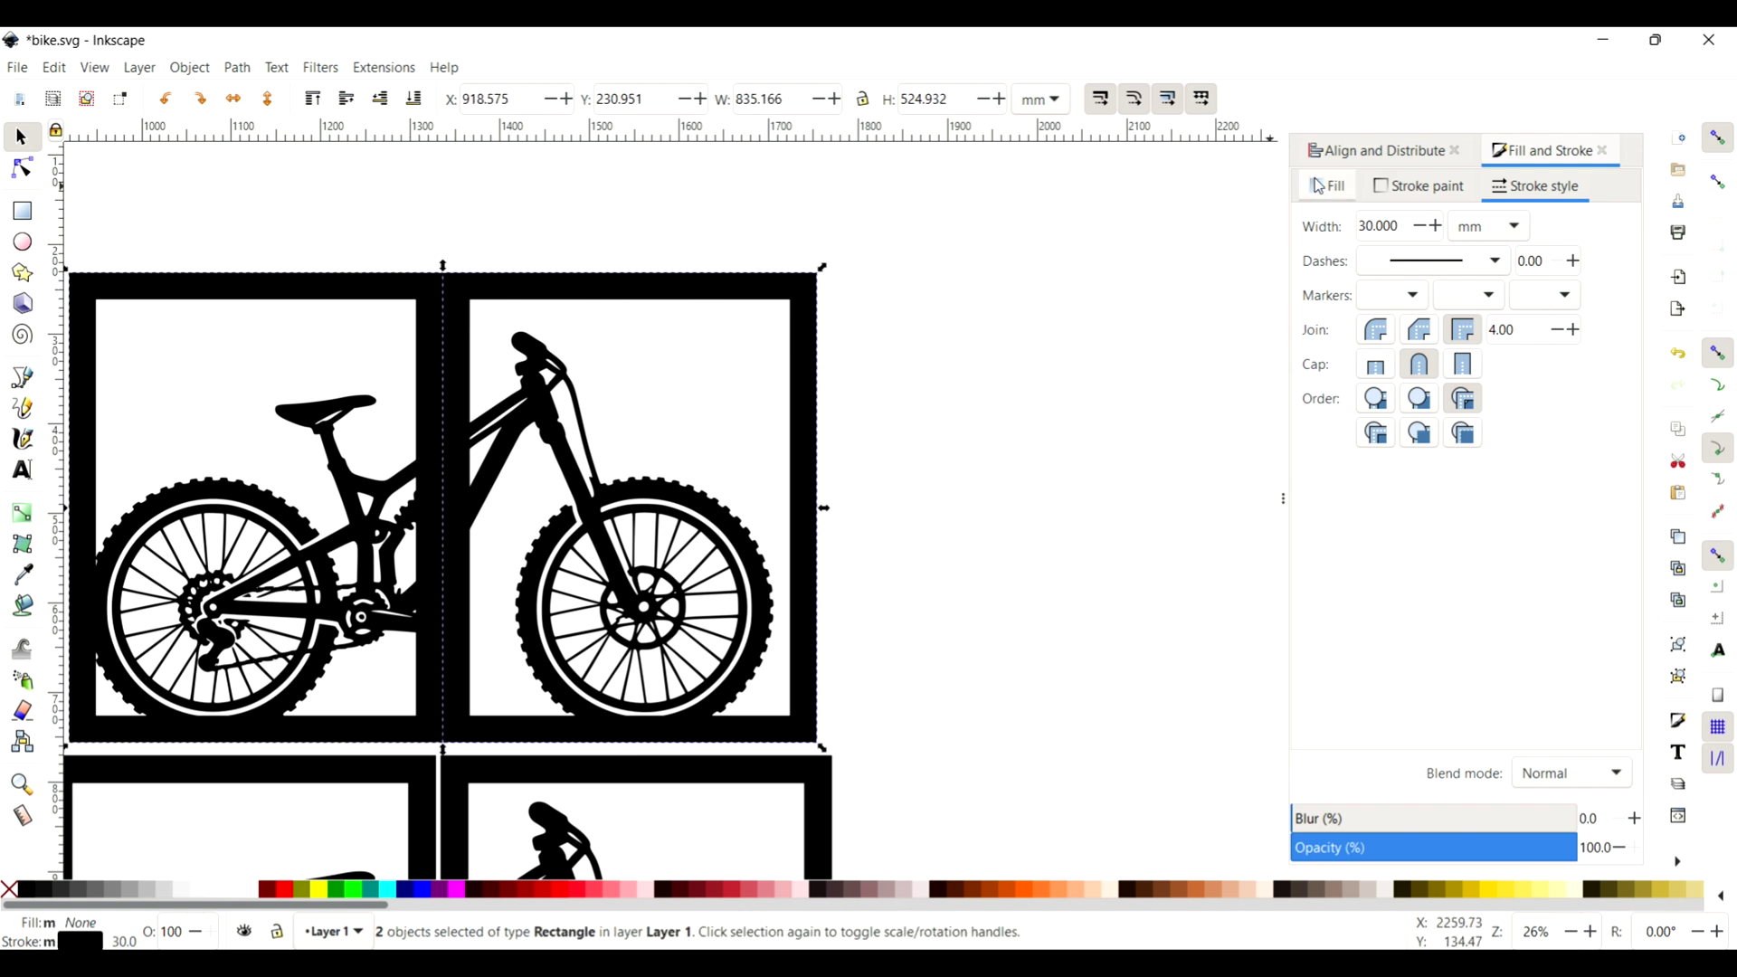
click(1333, 159)
click(1460, 268)
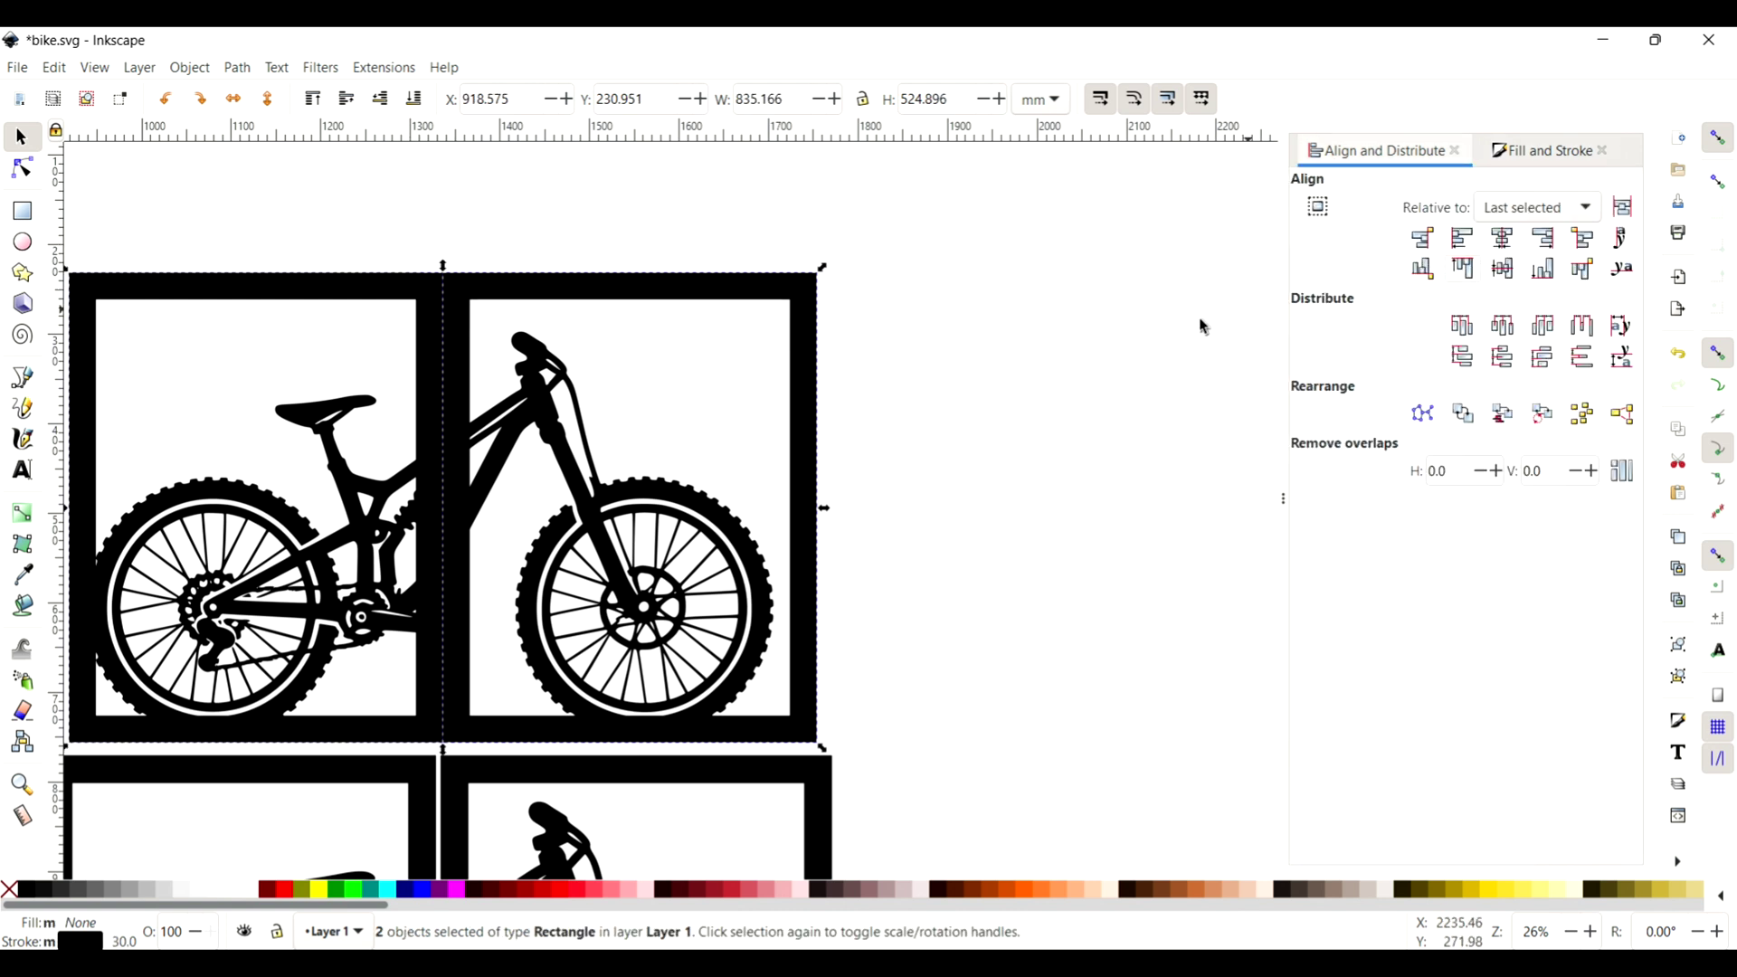
click(956, 388)
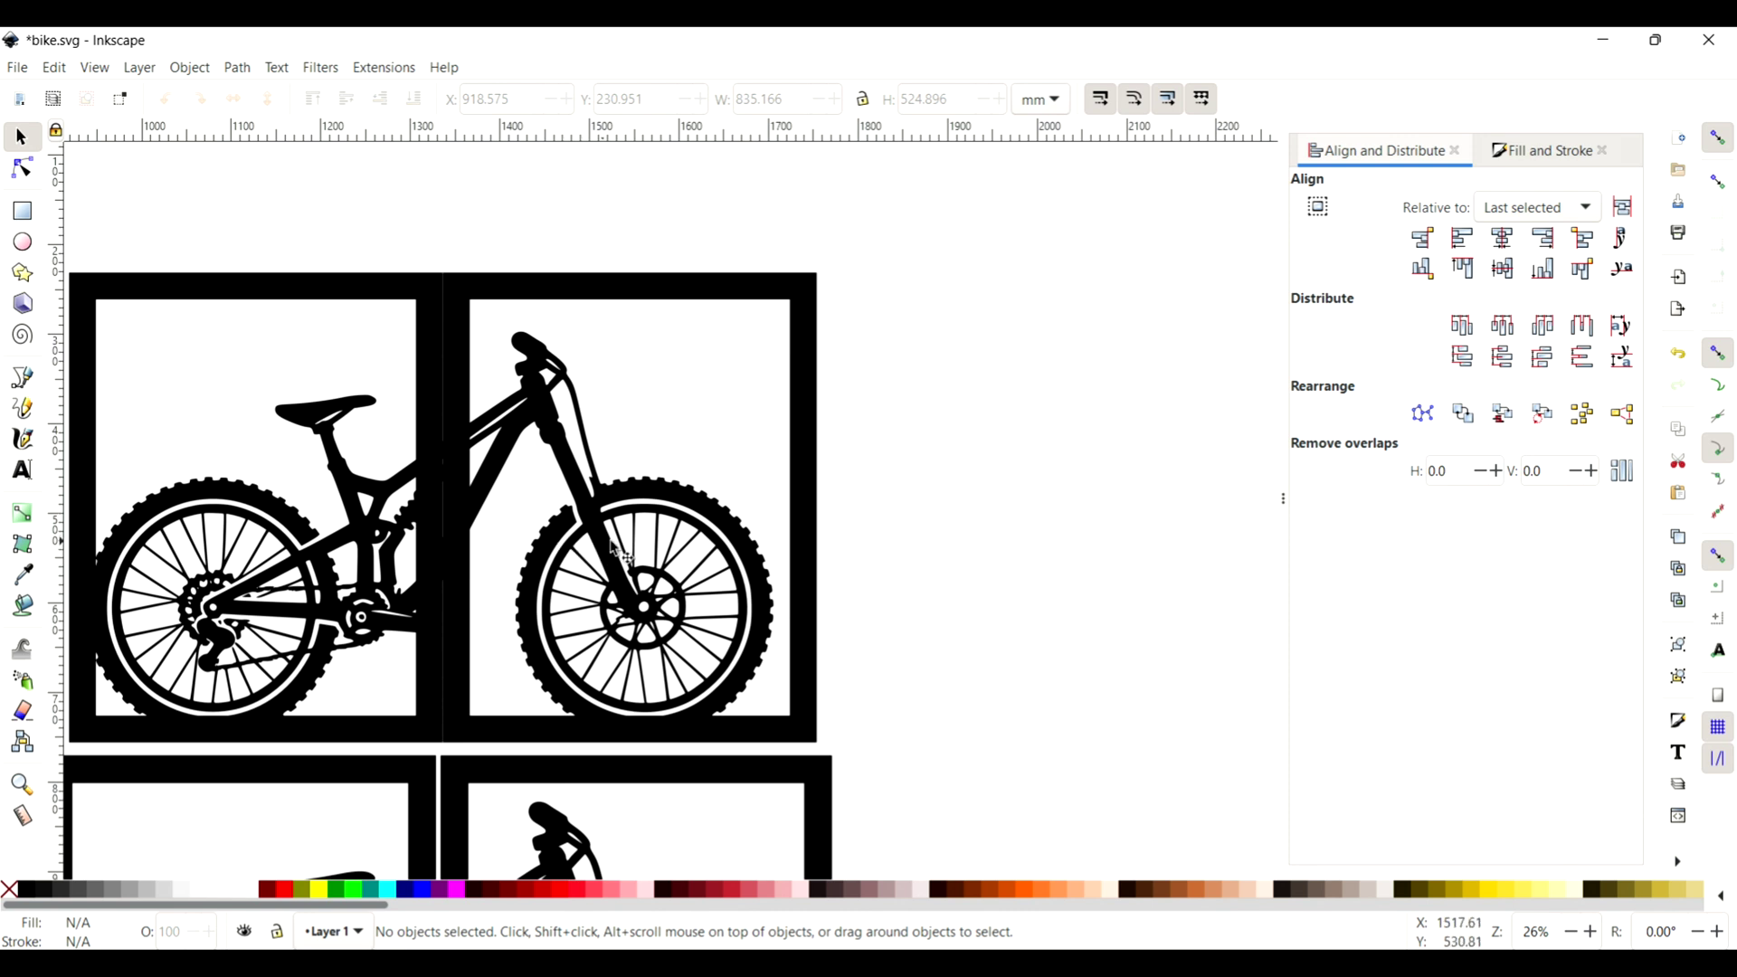
- Enlarge the bike slightly and raise it about 21 mm so it sits centred across both frames
click(646, 554)
drag(781, 328, 804, 324)
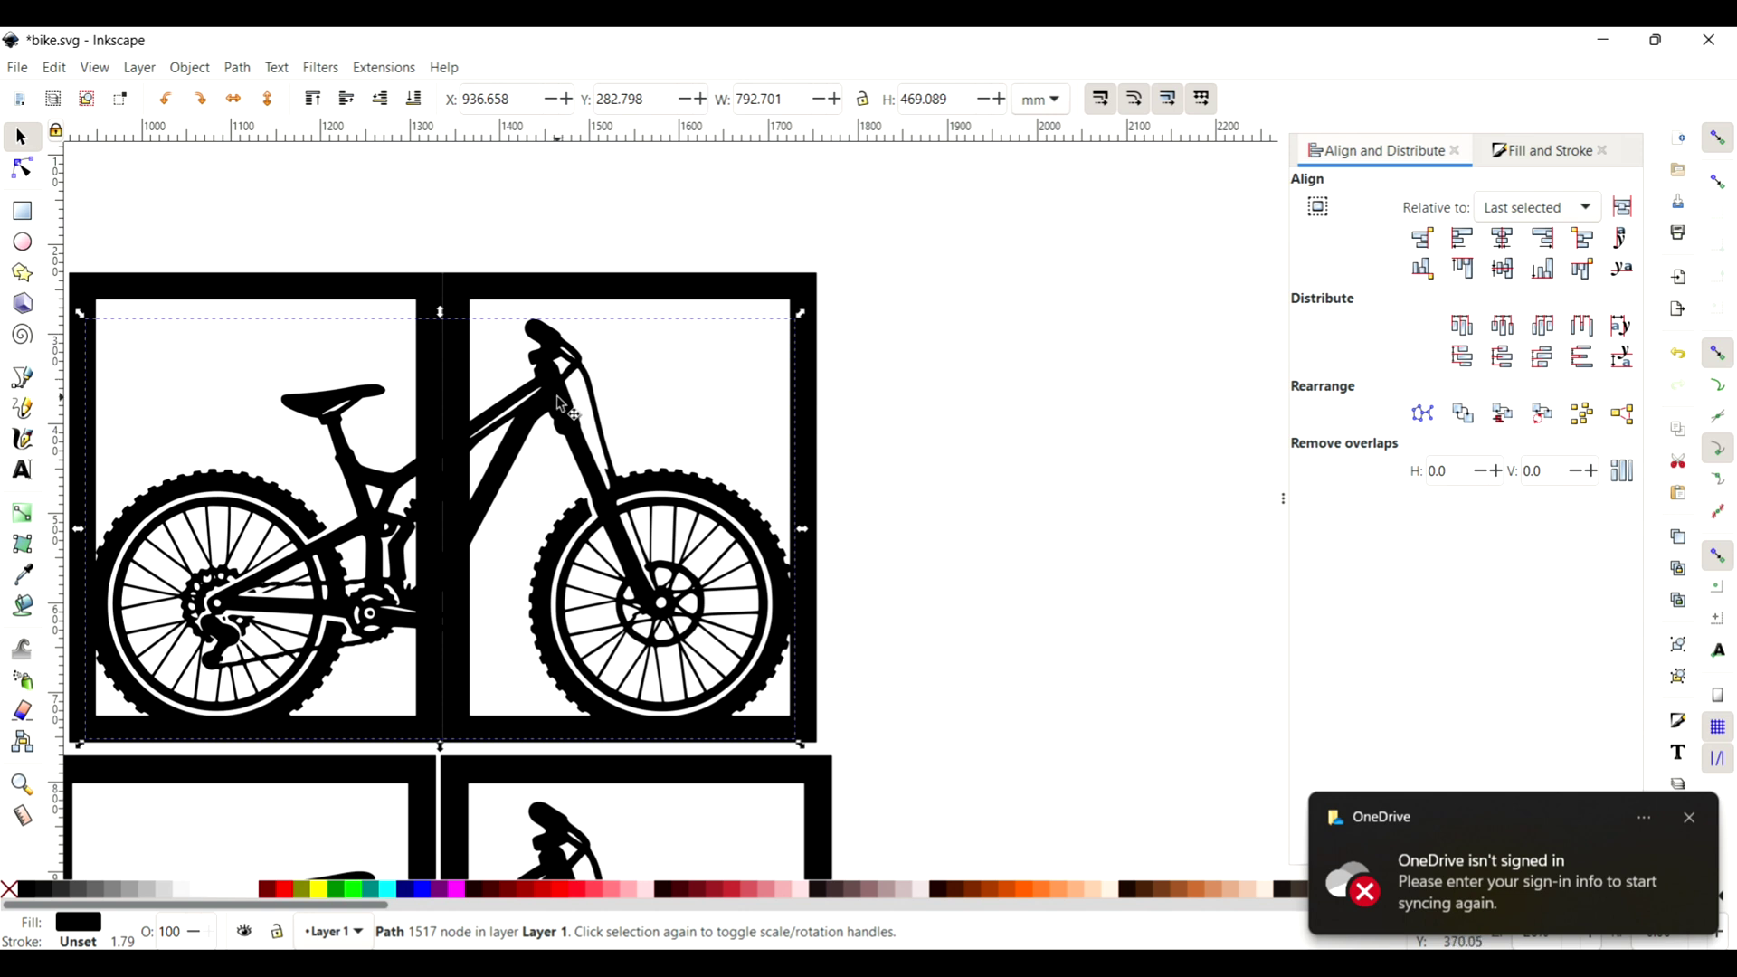
drag(557, 396, 560, 377)
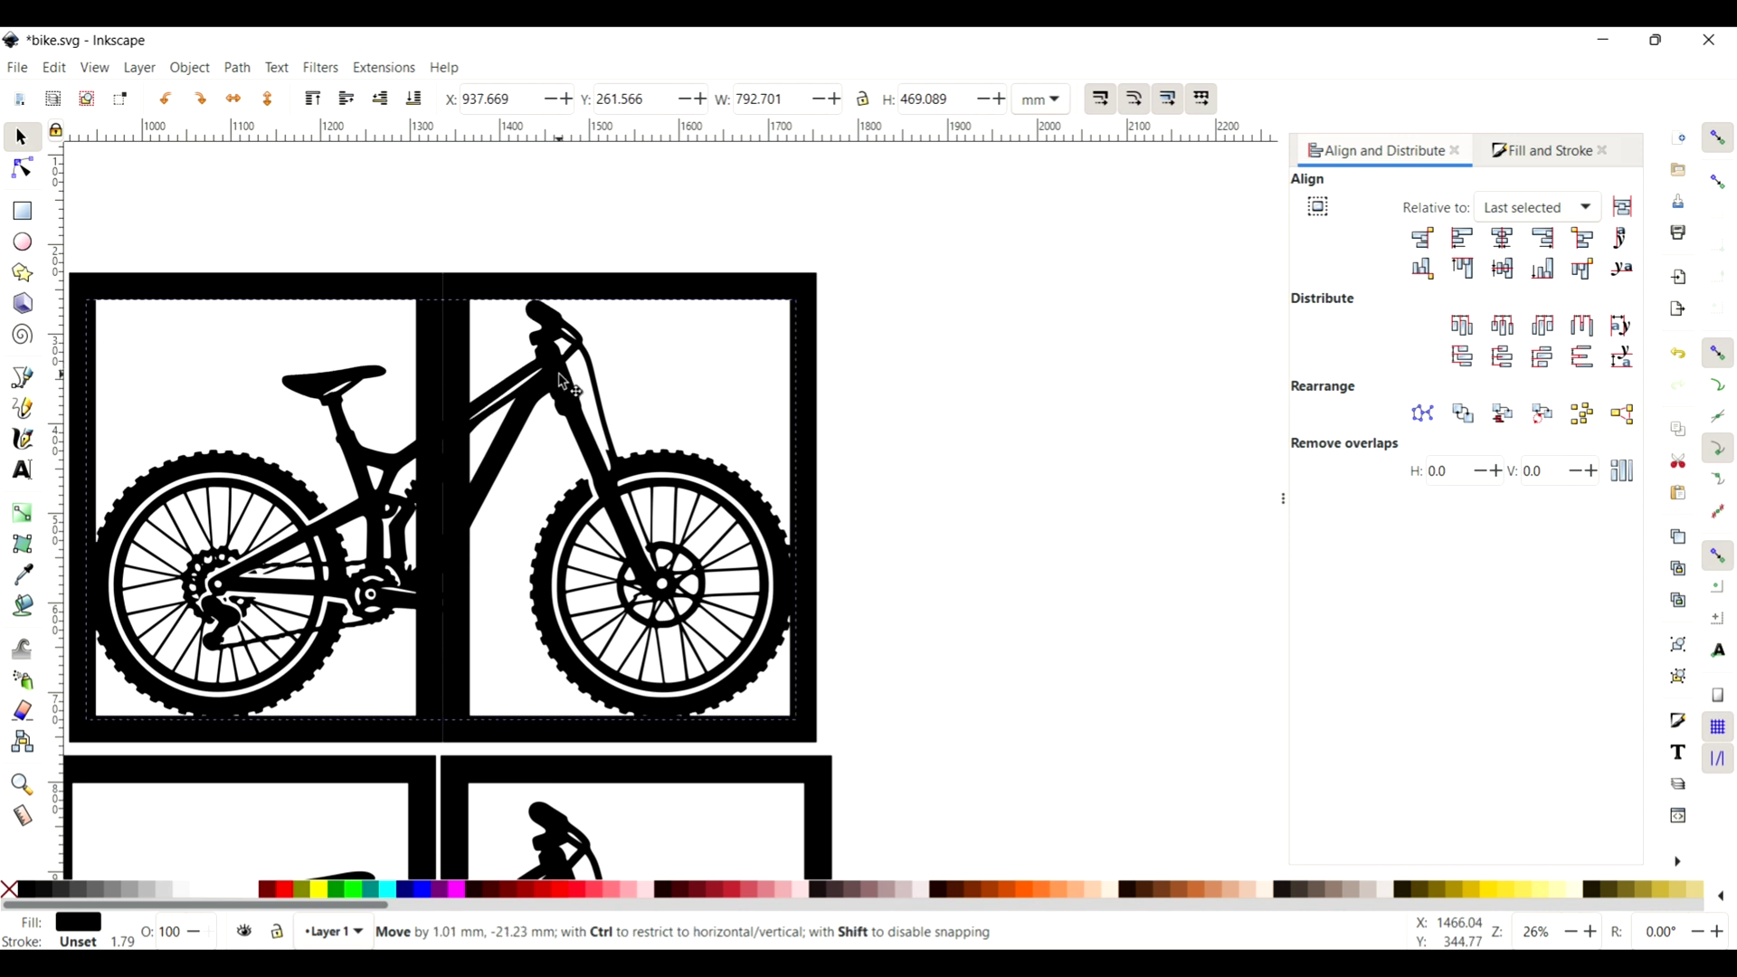
drag(562, 383, 562, 383)
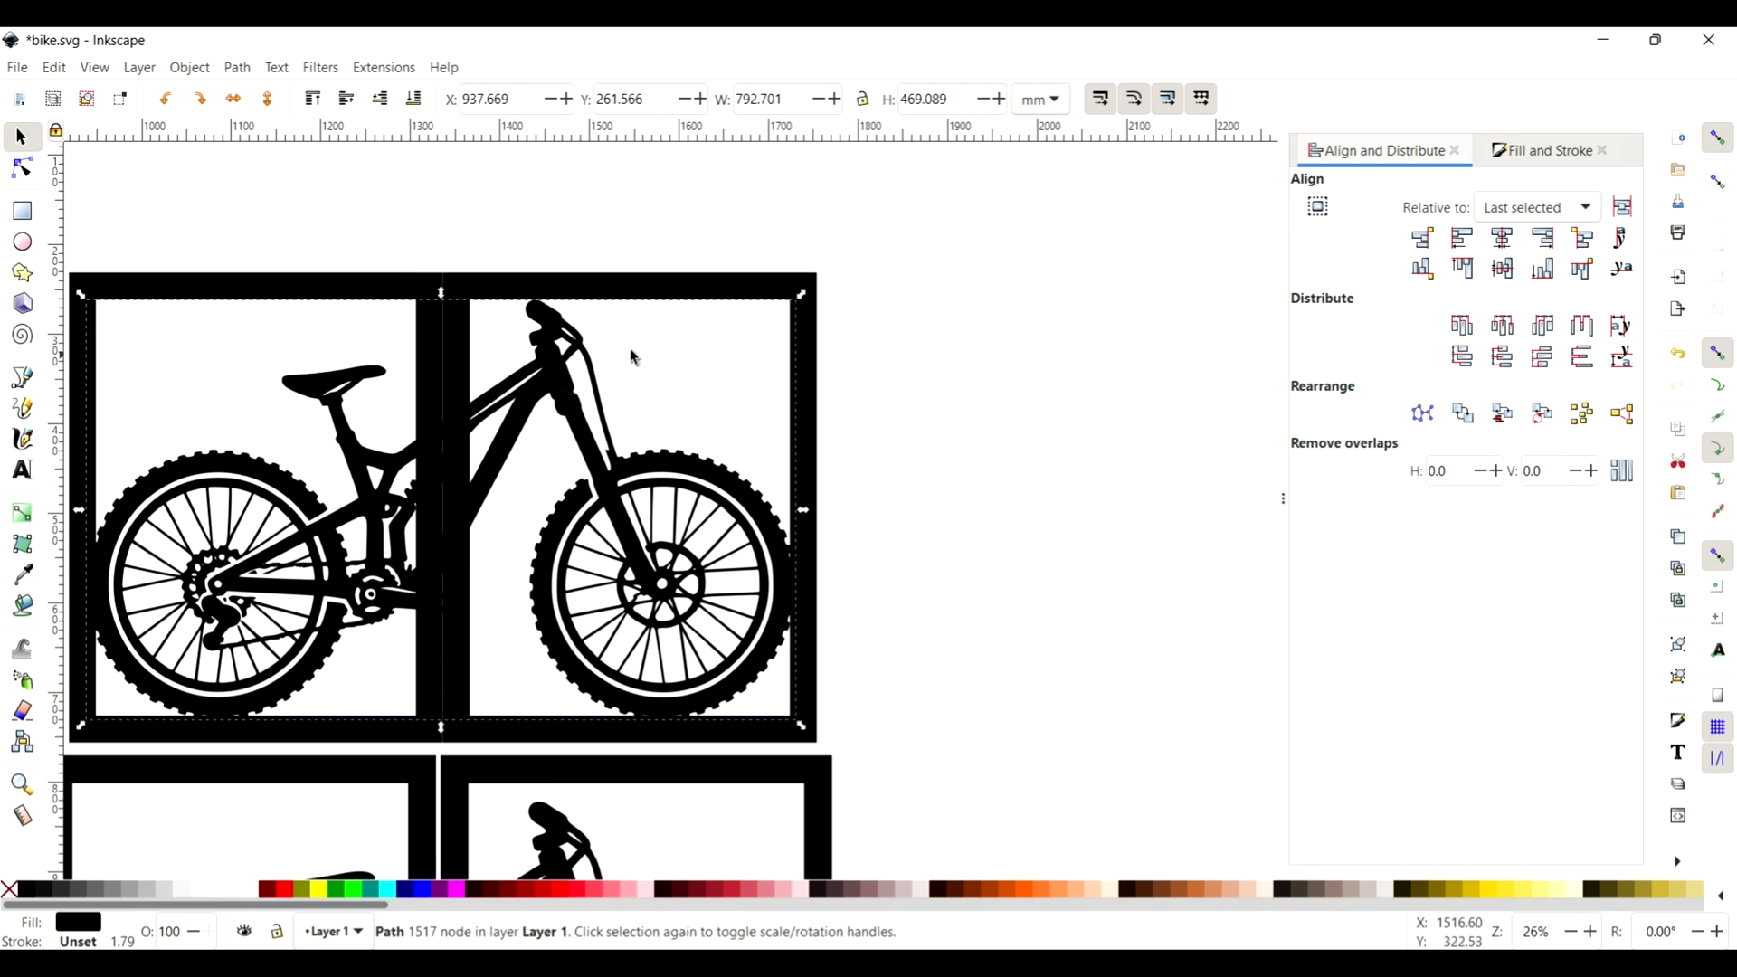
- Delete the left top frame, keeping only the right frame
click(915, 341)
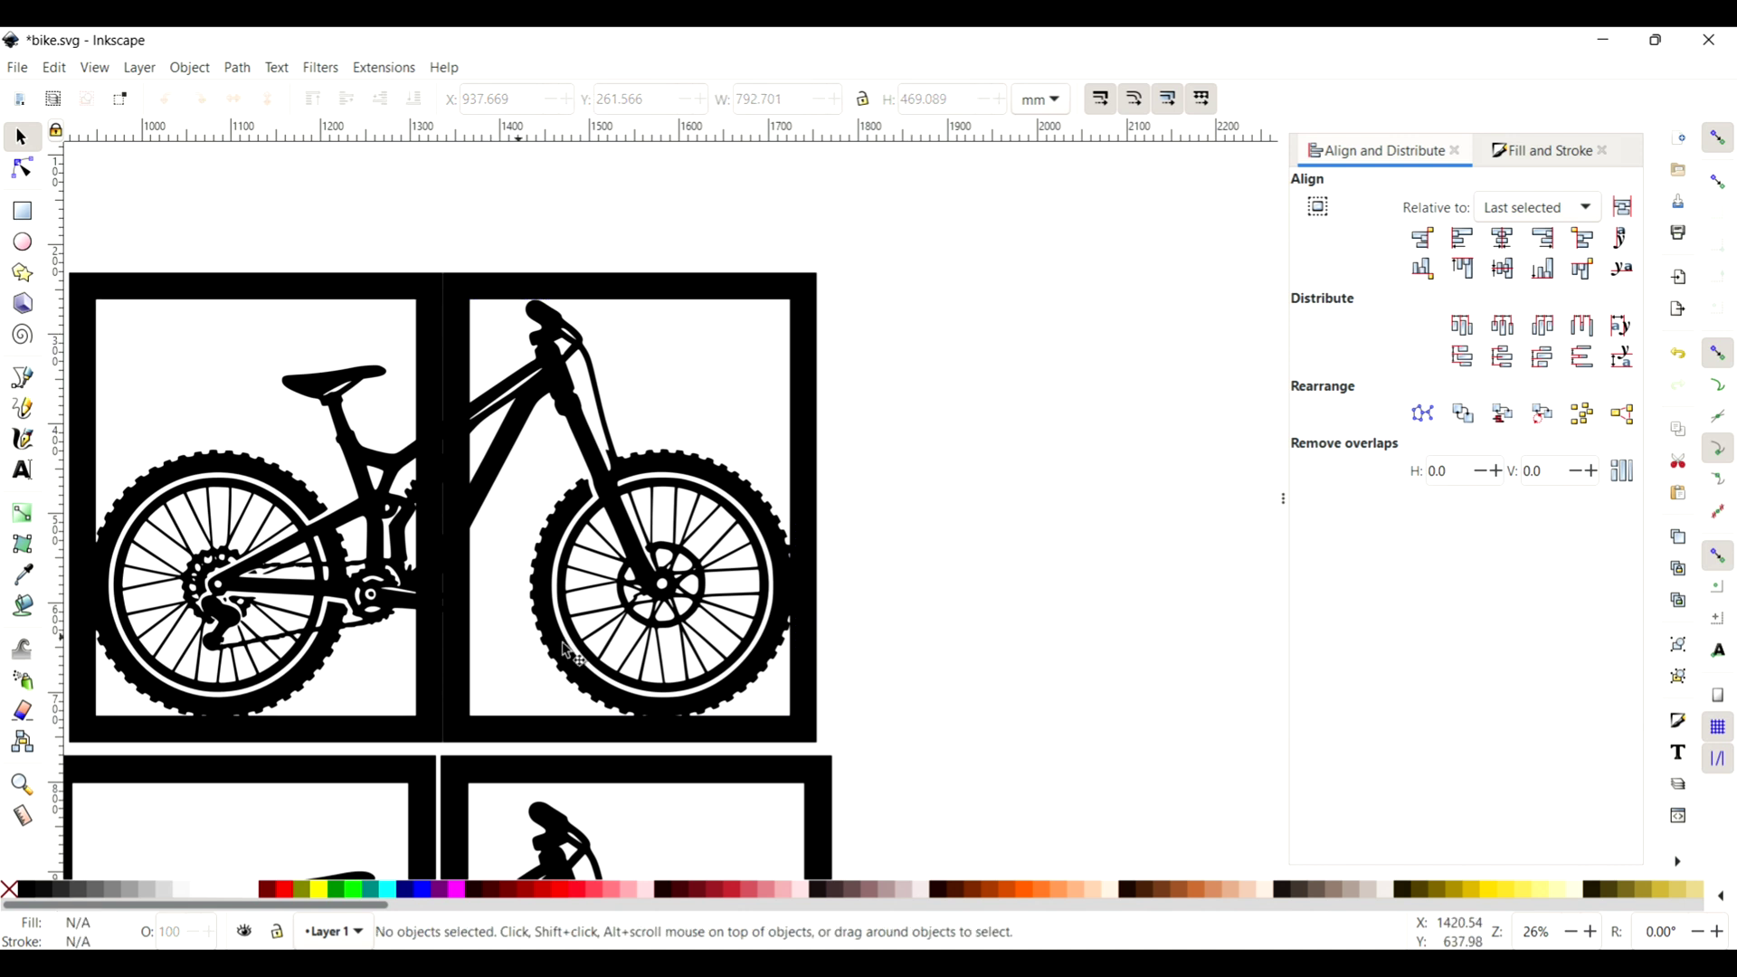
click(588, 291)
shift+click(377, 297)
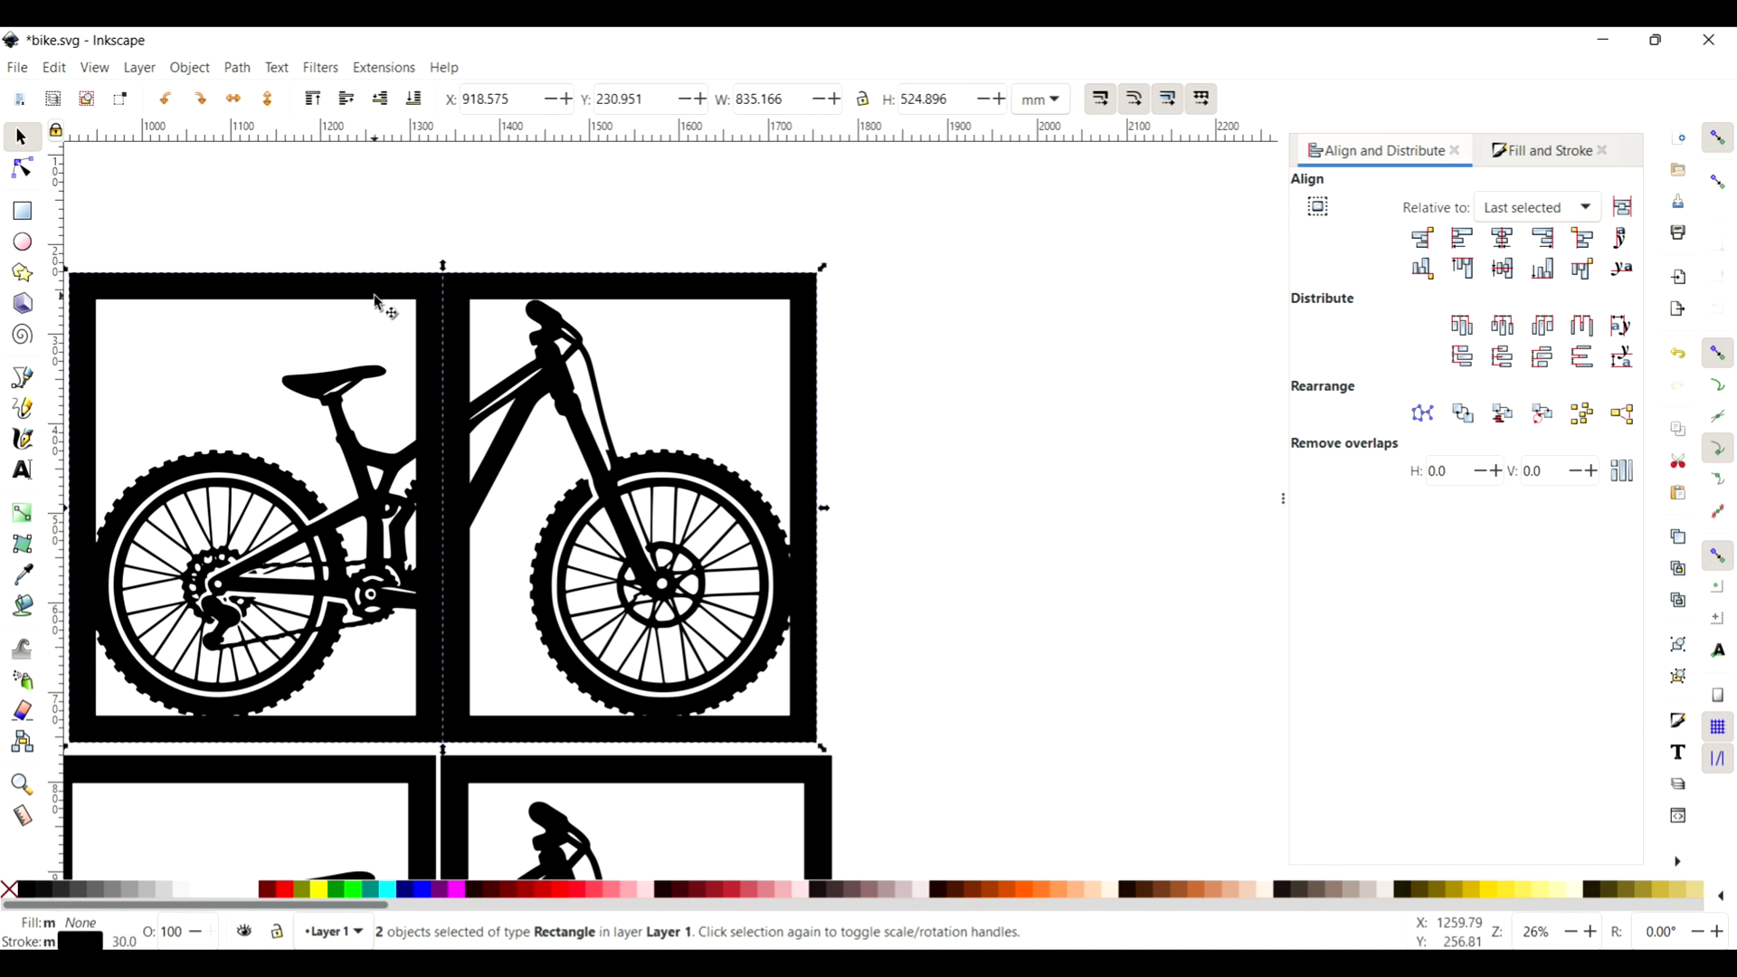
key(Delete)
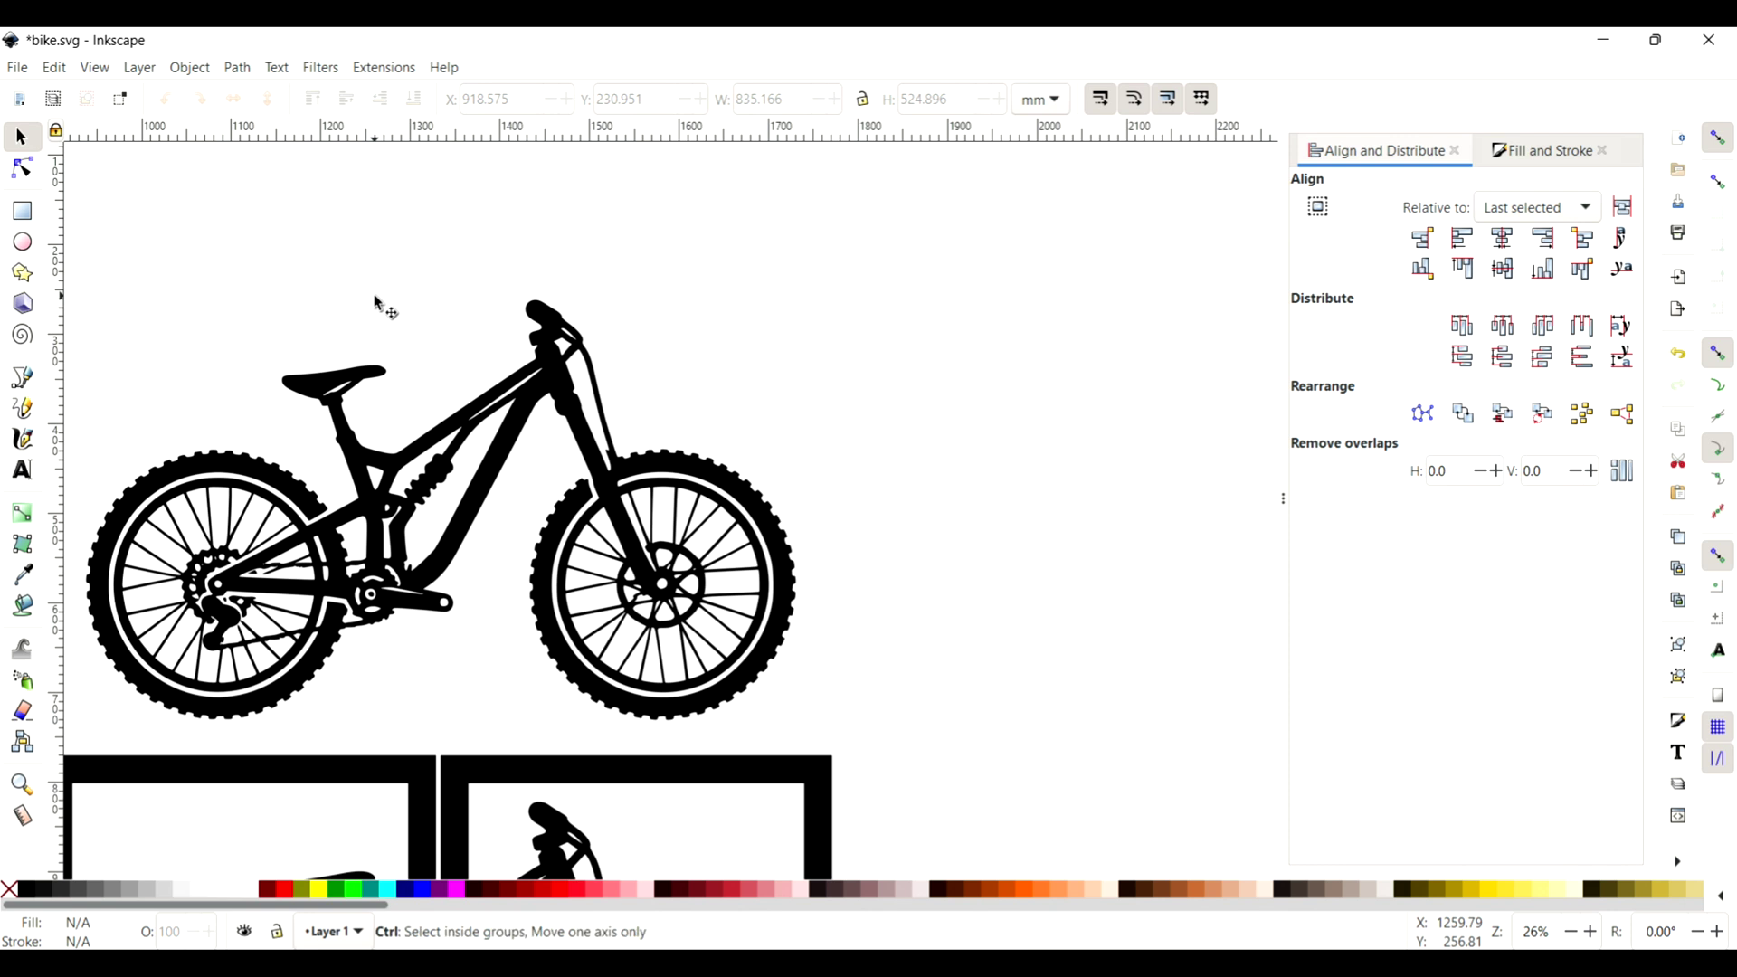
key(ctrl+z)
click(379, 302)
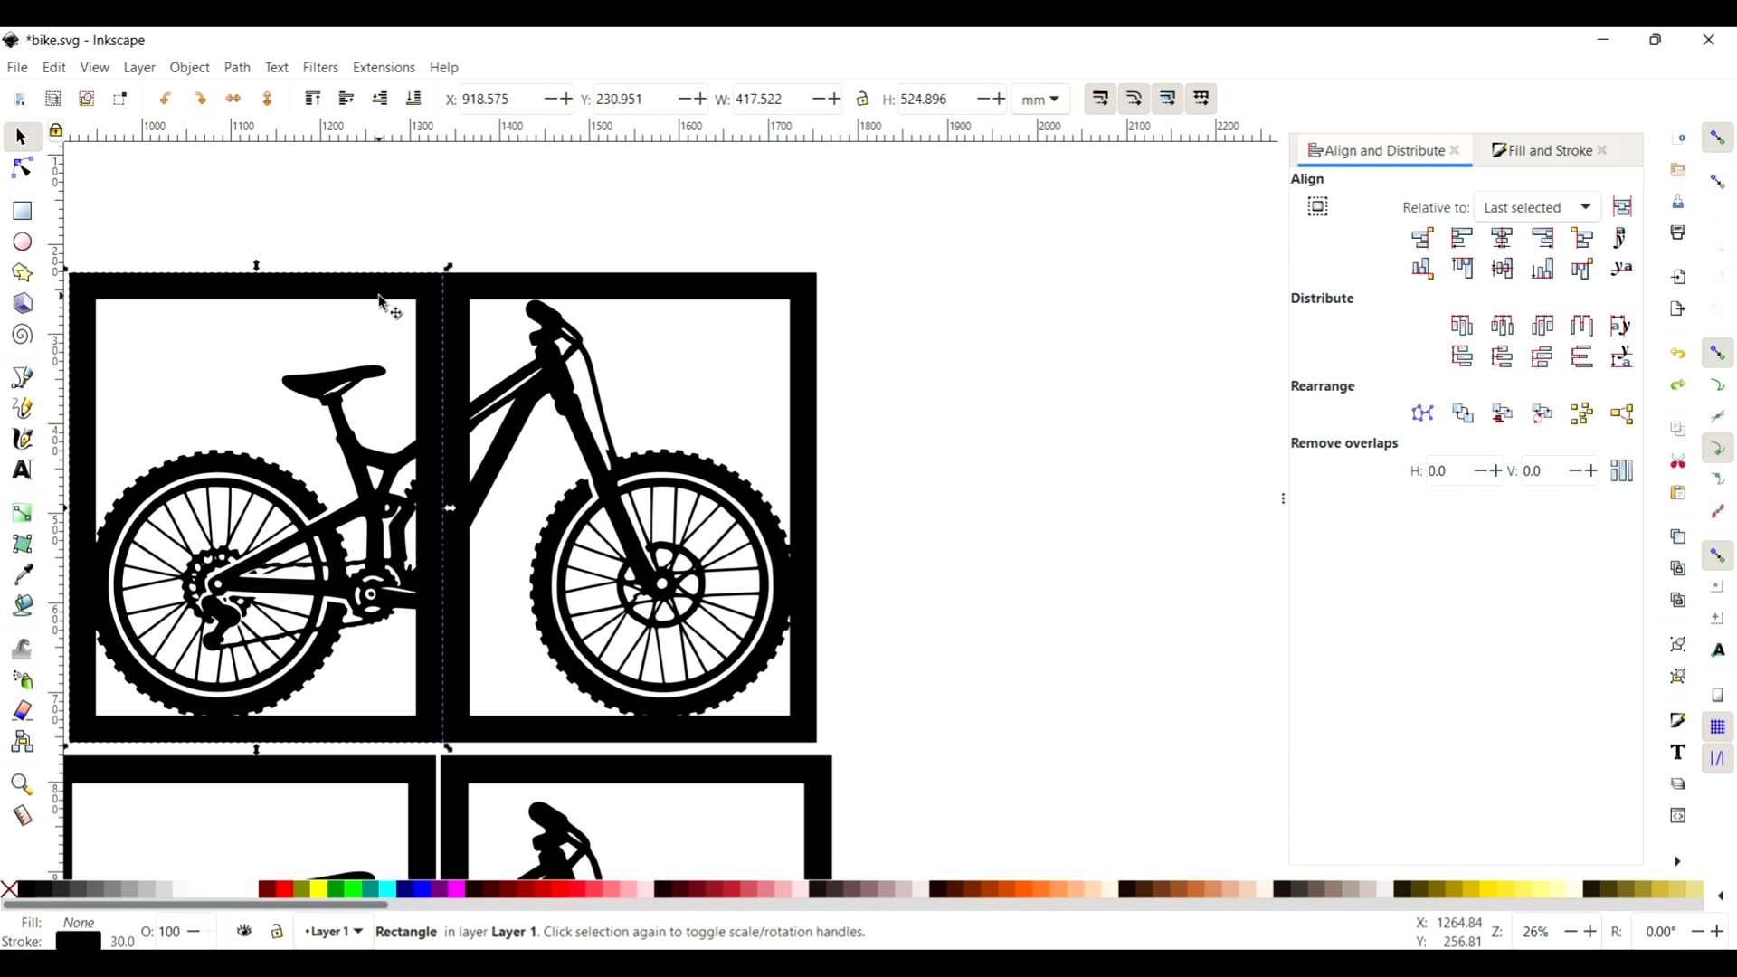
key(Delete)
- Convert the right frame's stroke to a path, break it into outer and inner paths, and remove the fill
click(461, 294)
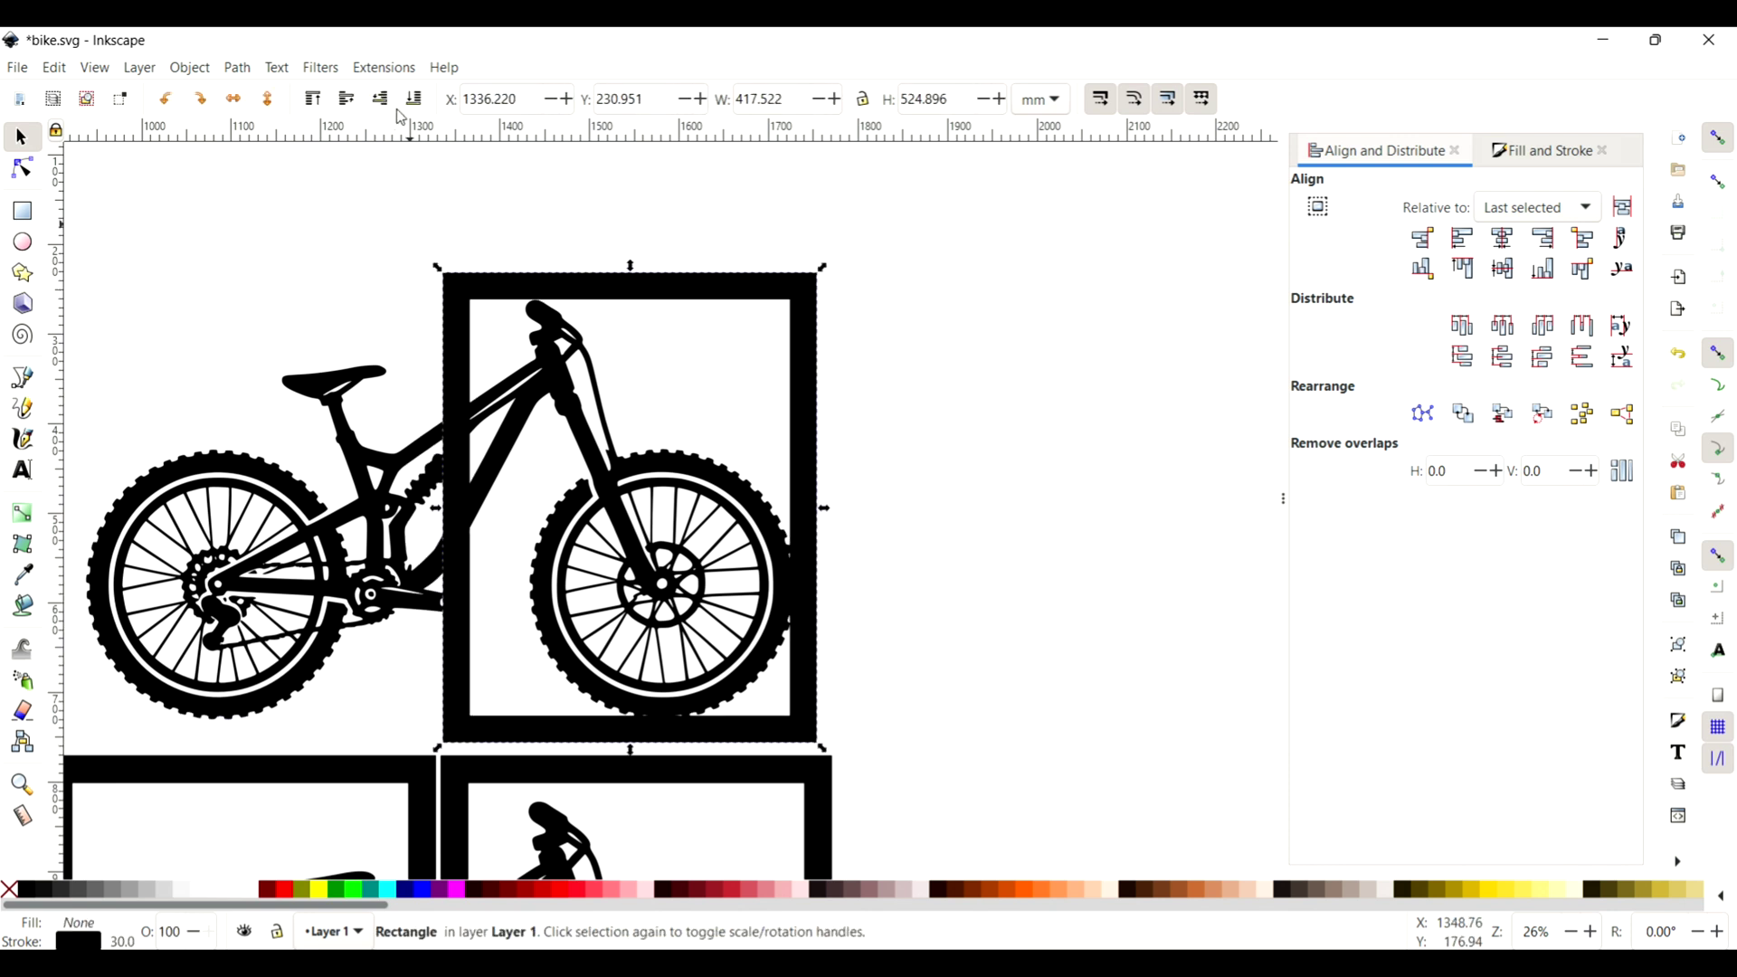
click(242, 72)
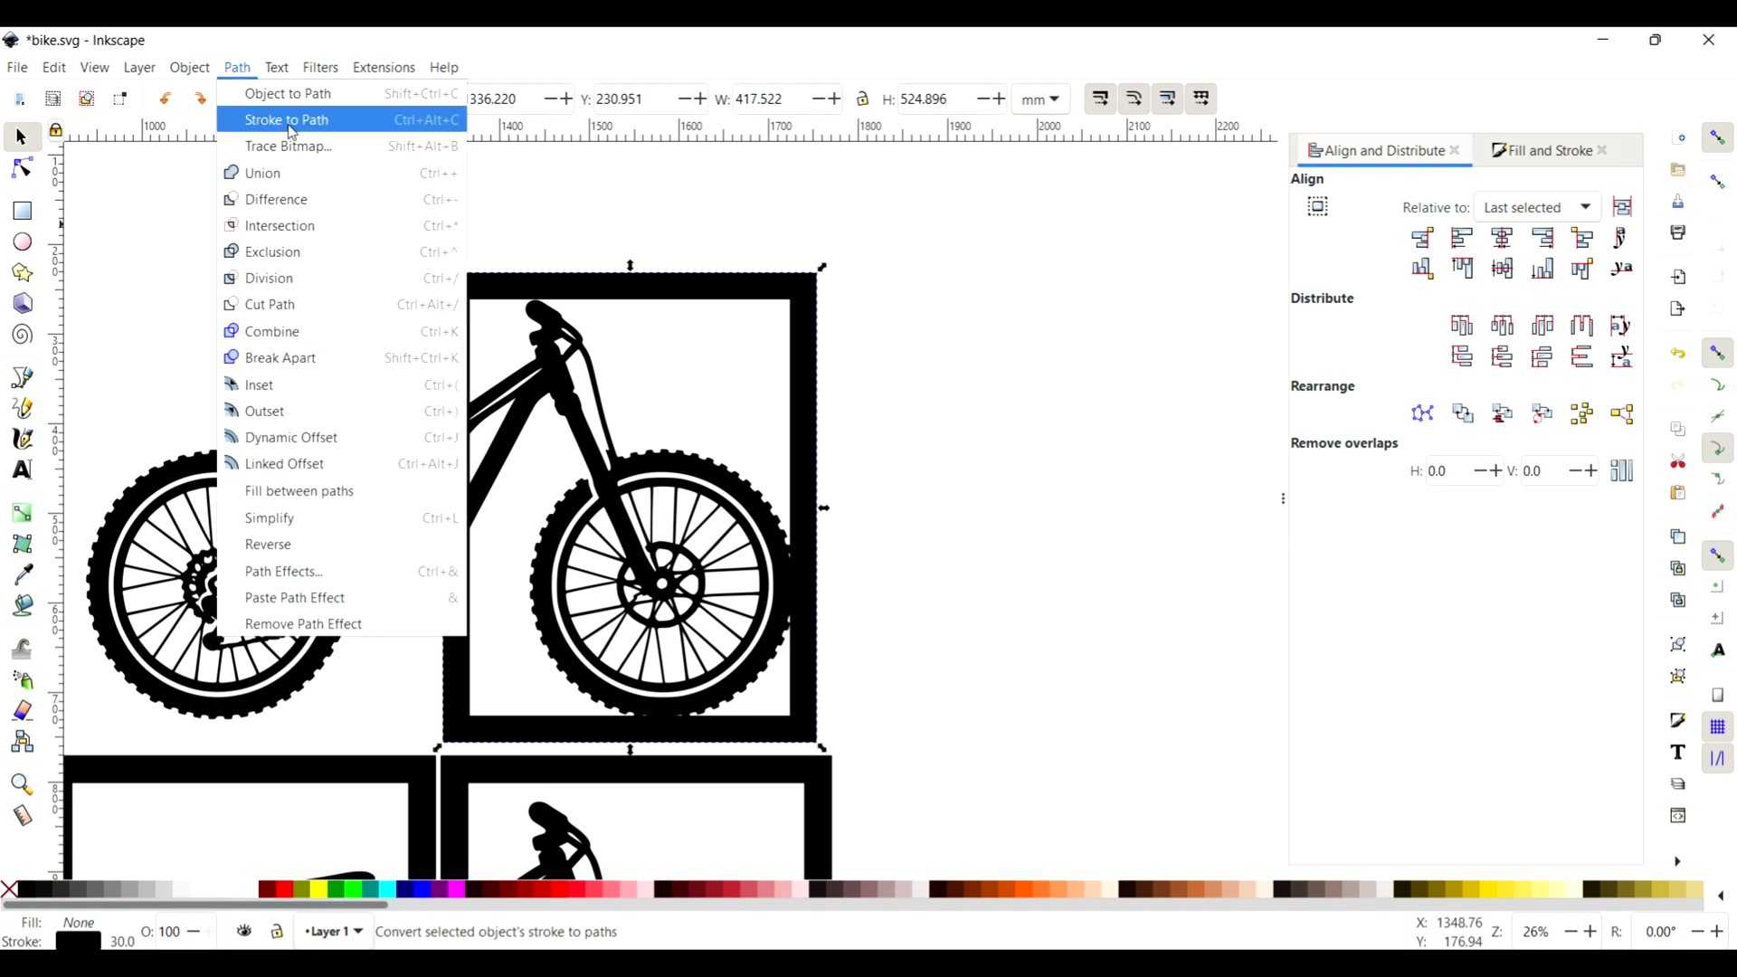
click(325, 127)
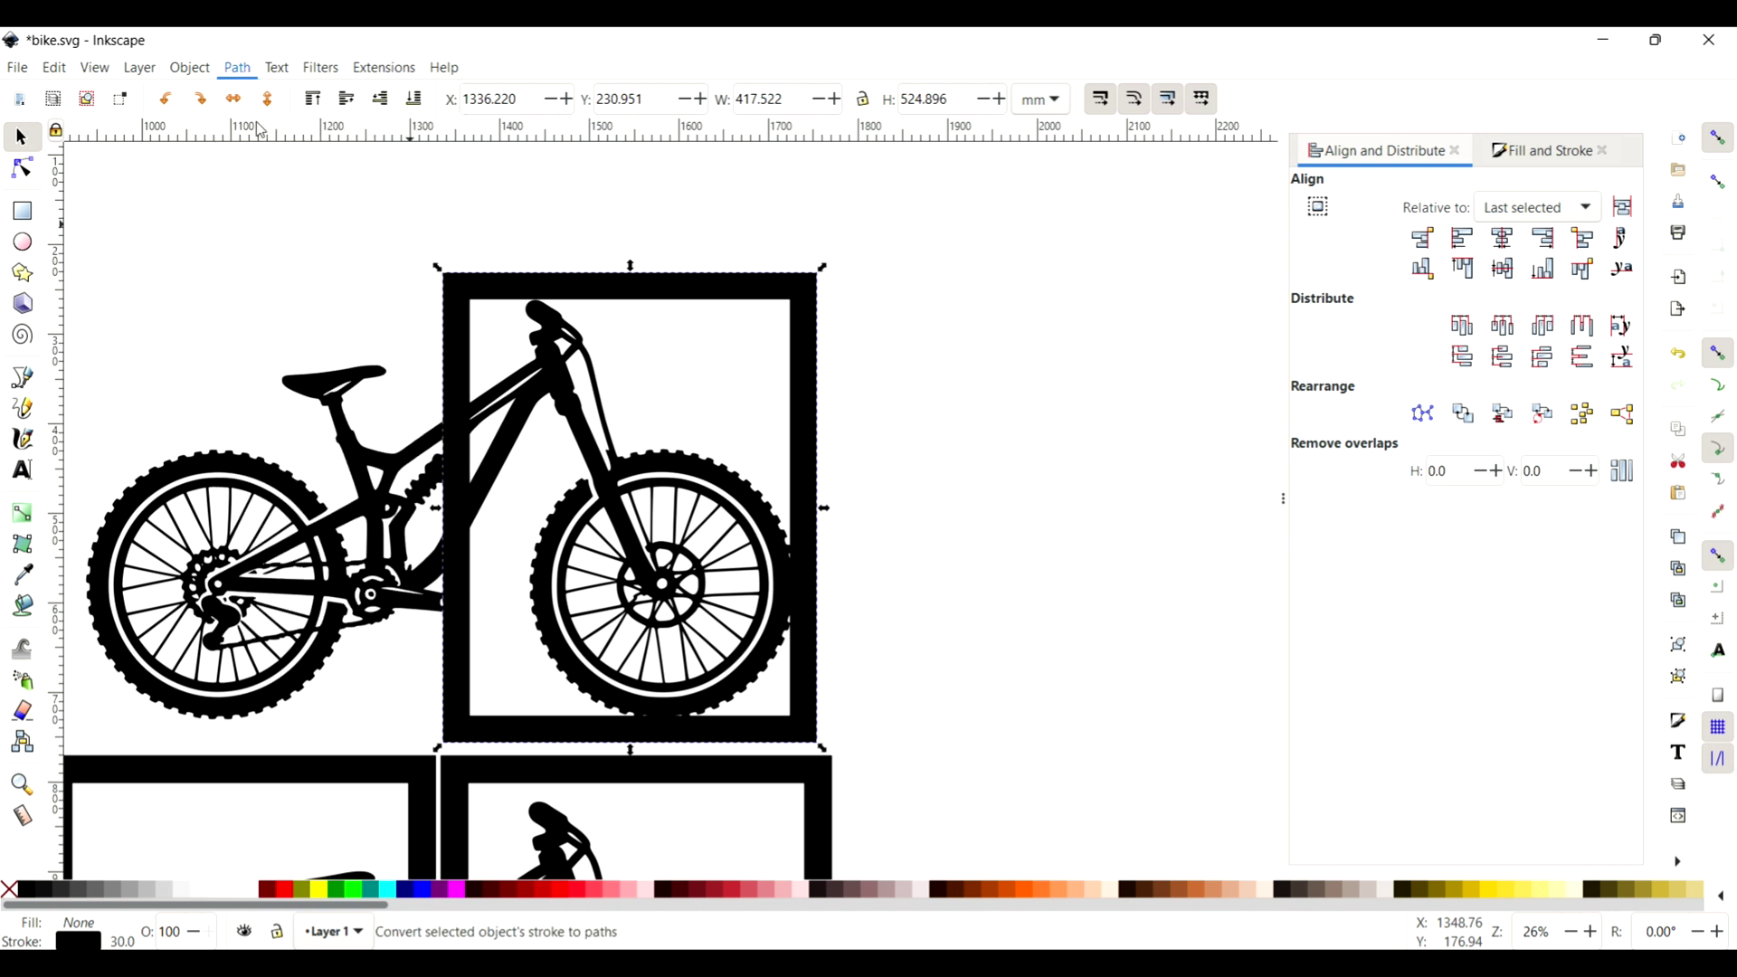
key(n)
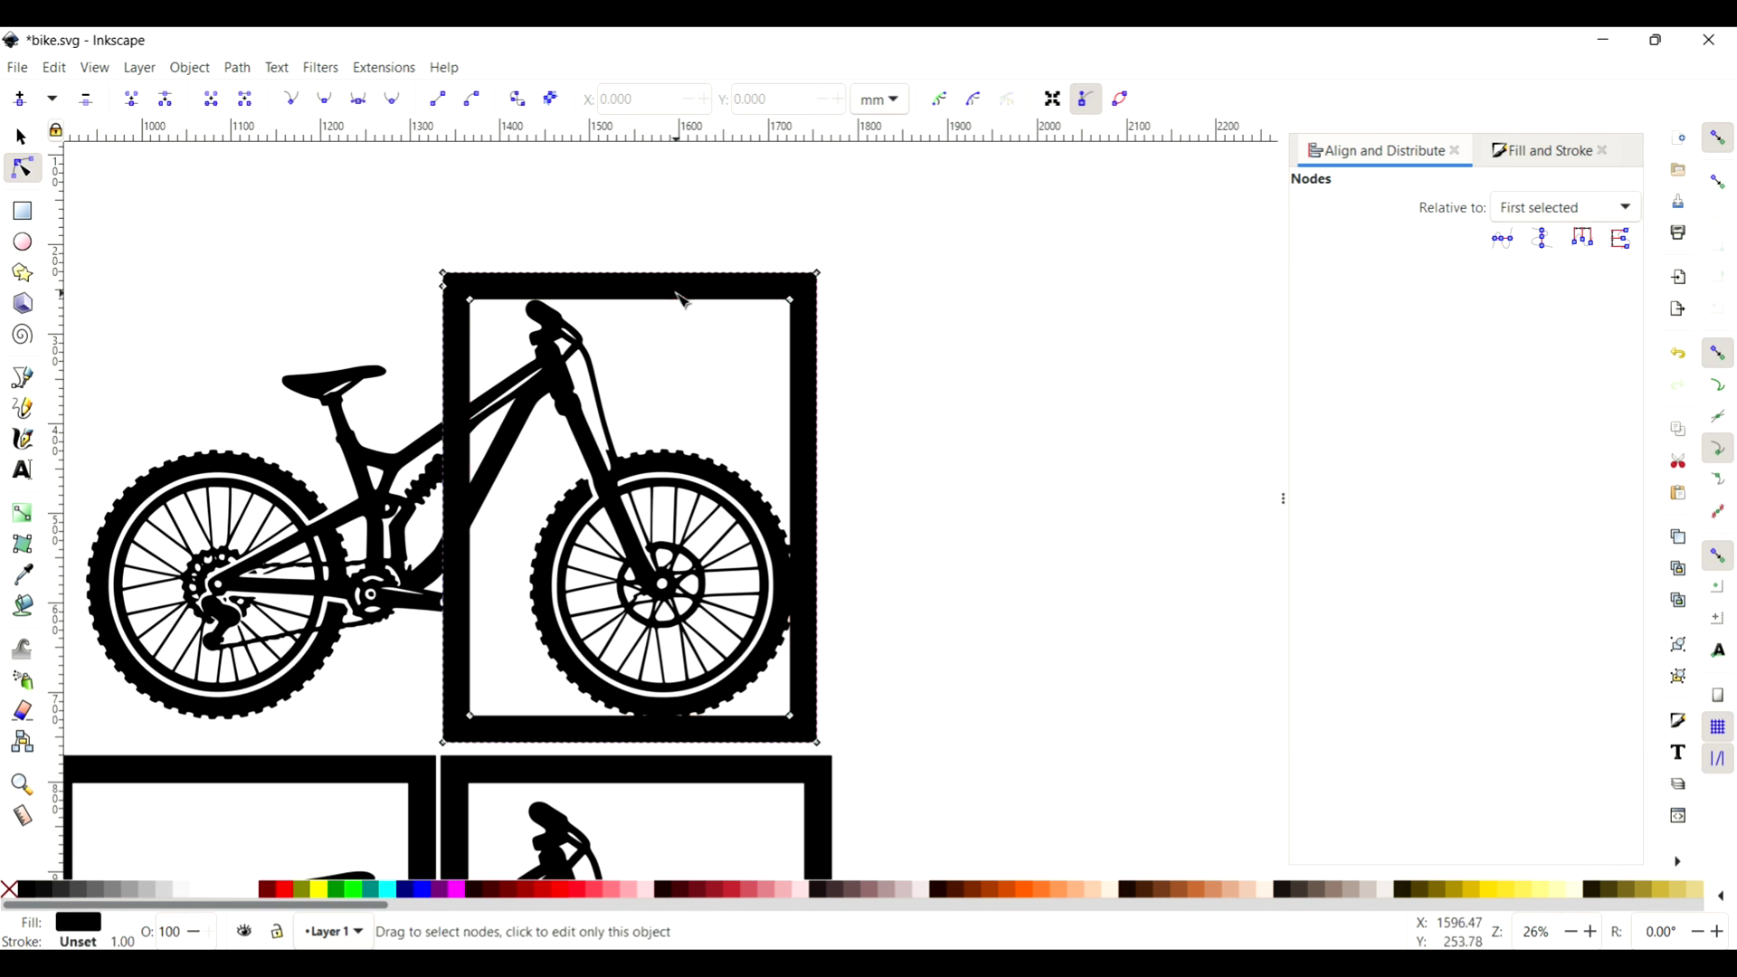
key(ctrl+shift+k)
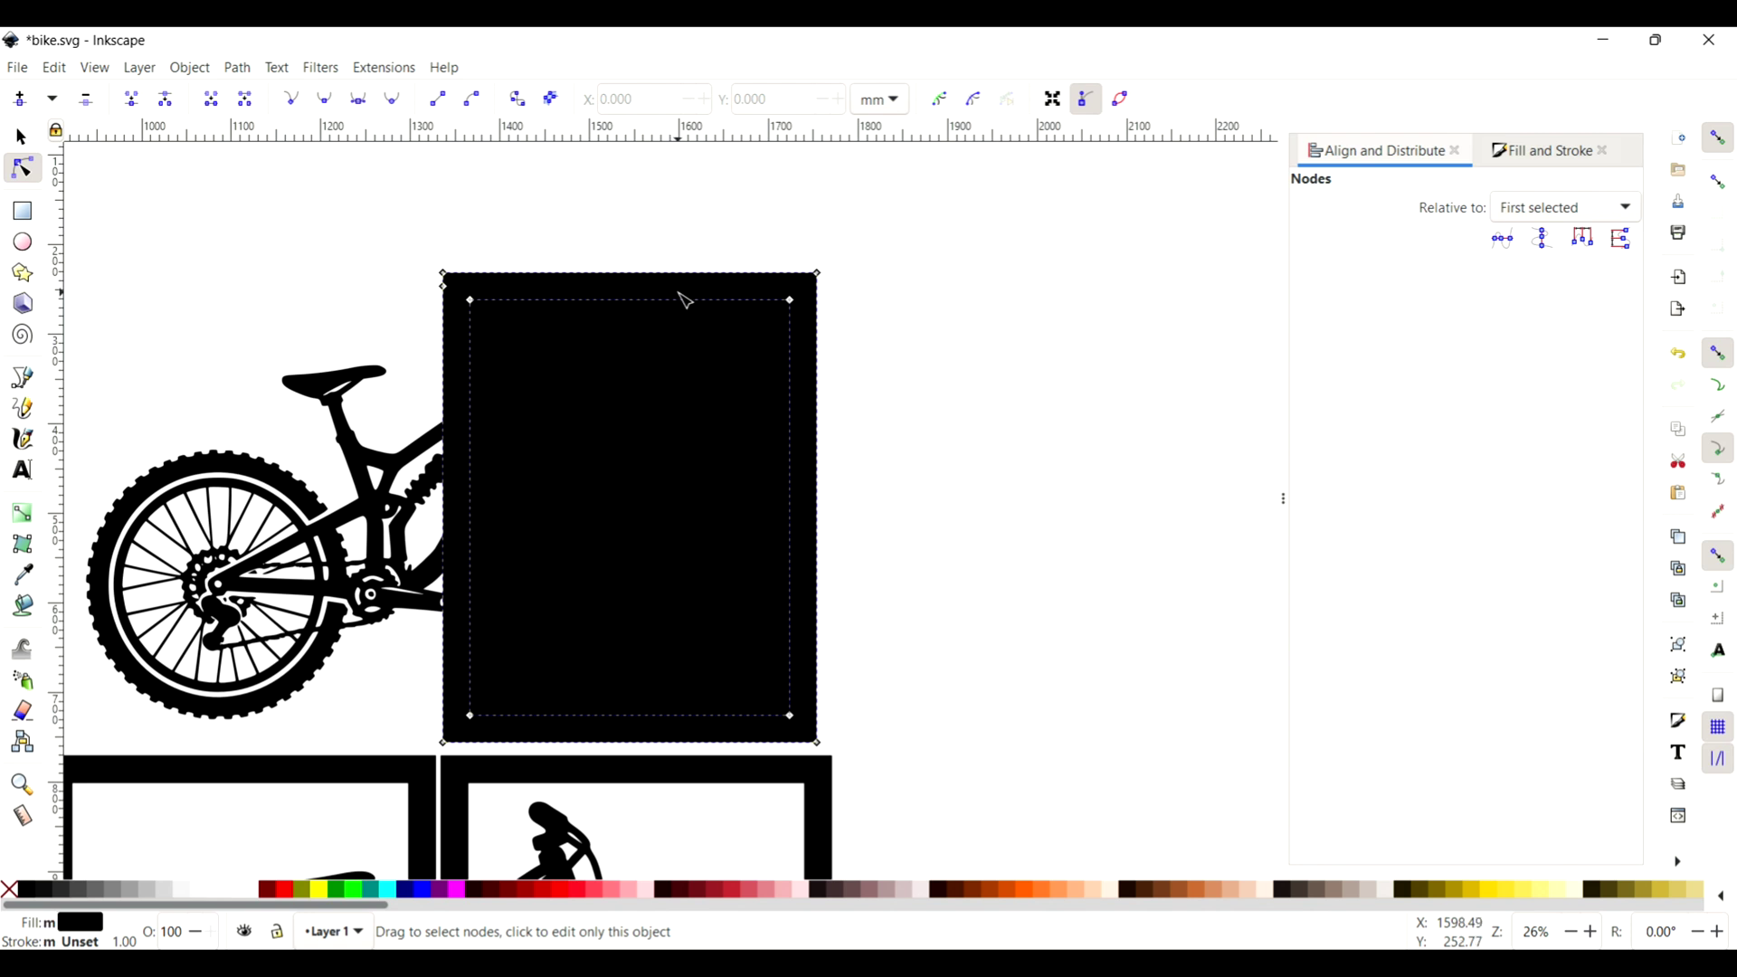
click(1512, 152)
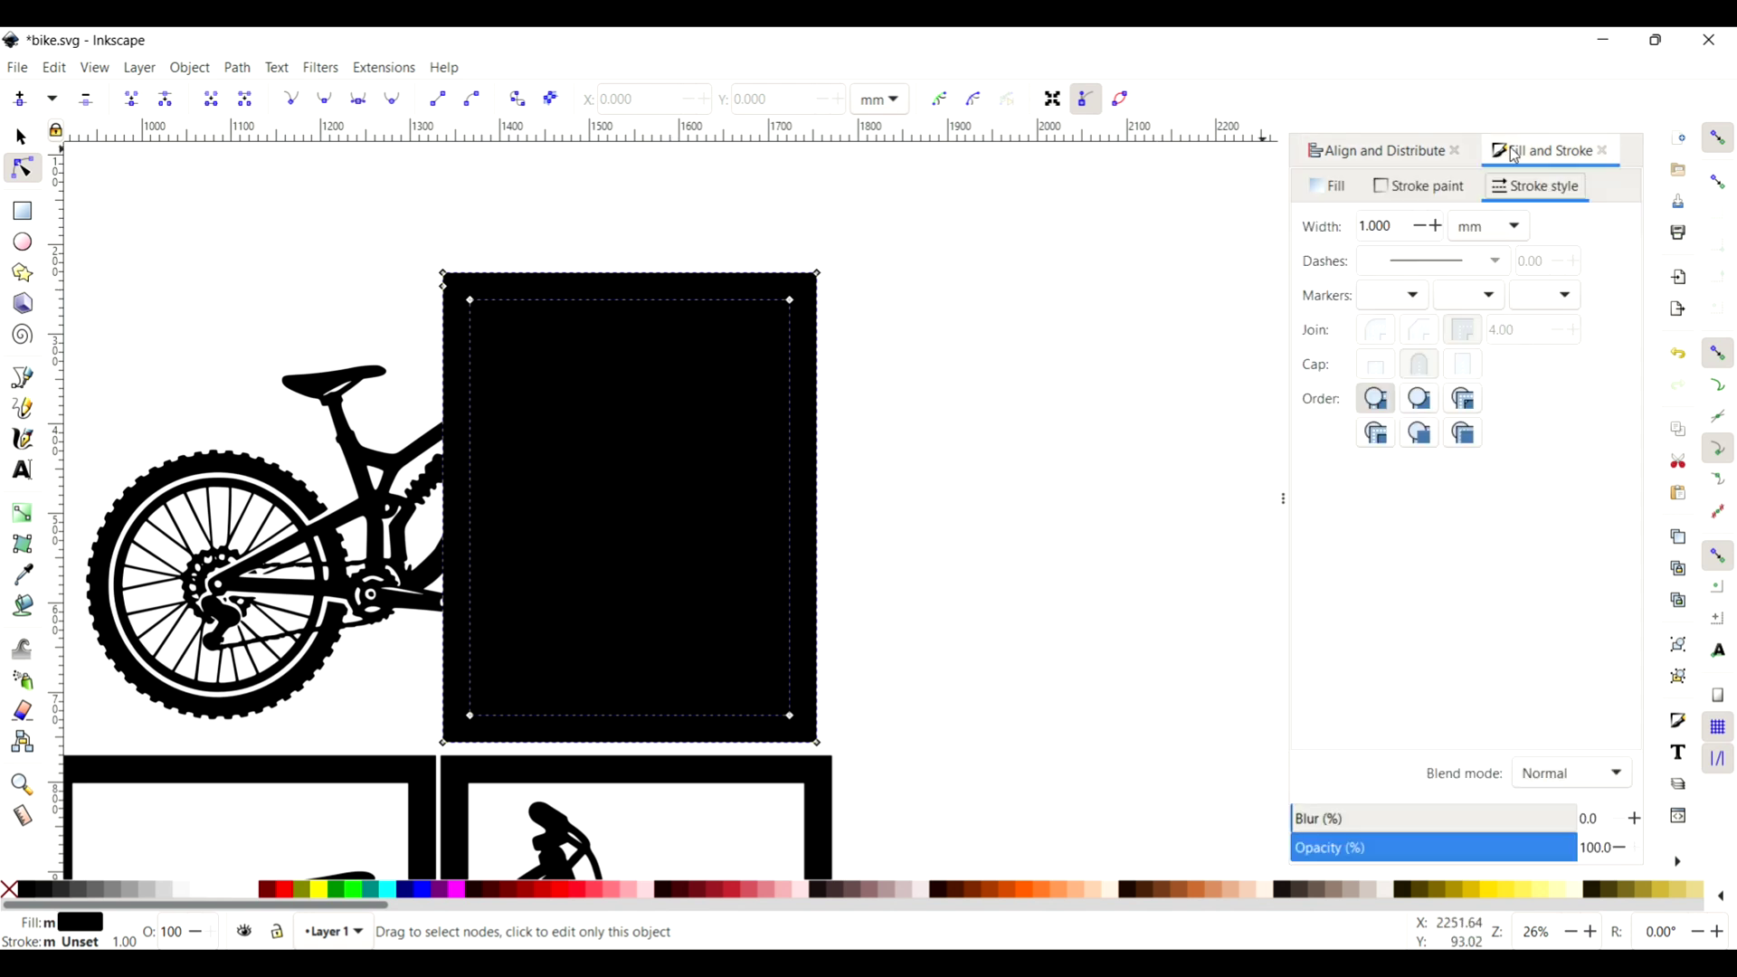
click(1325, 188)
click(1314, 225)
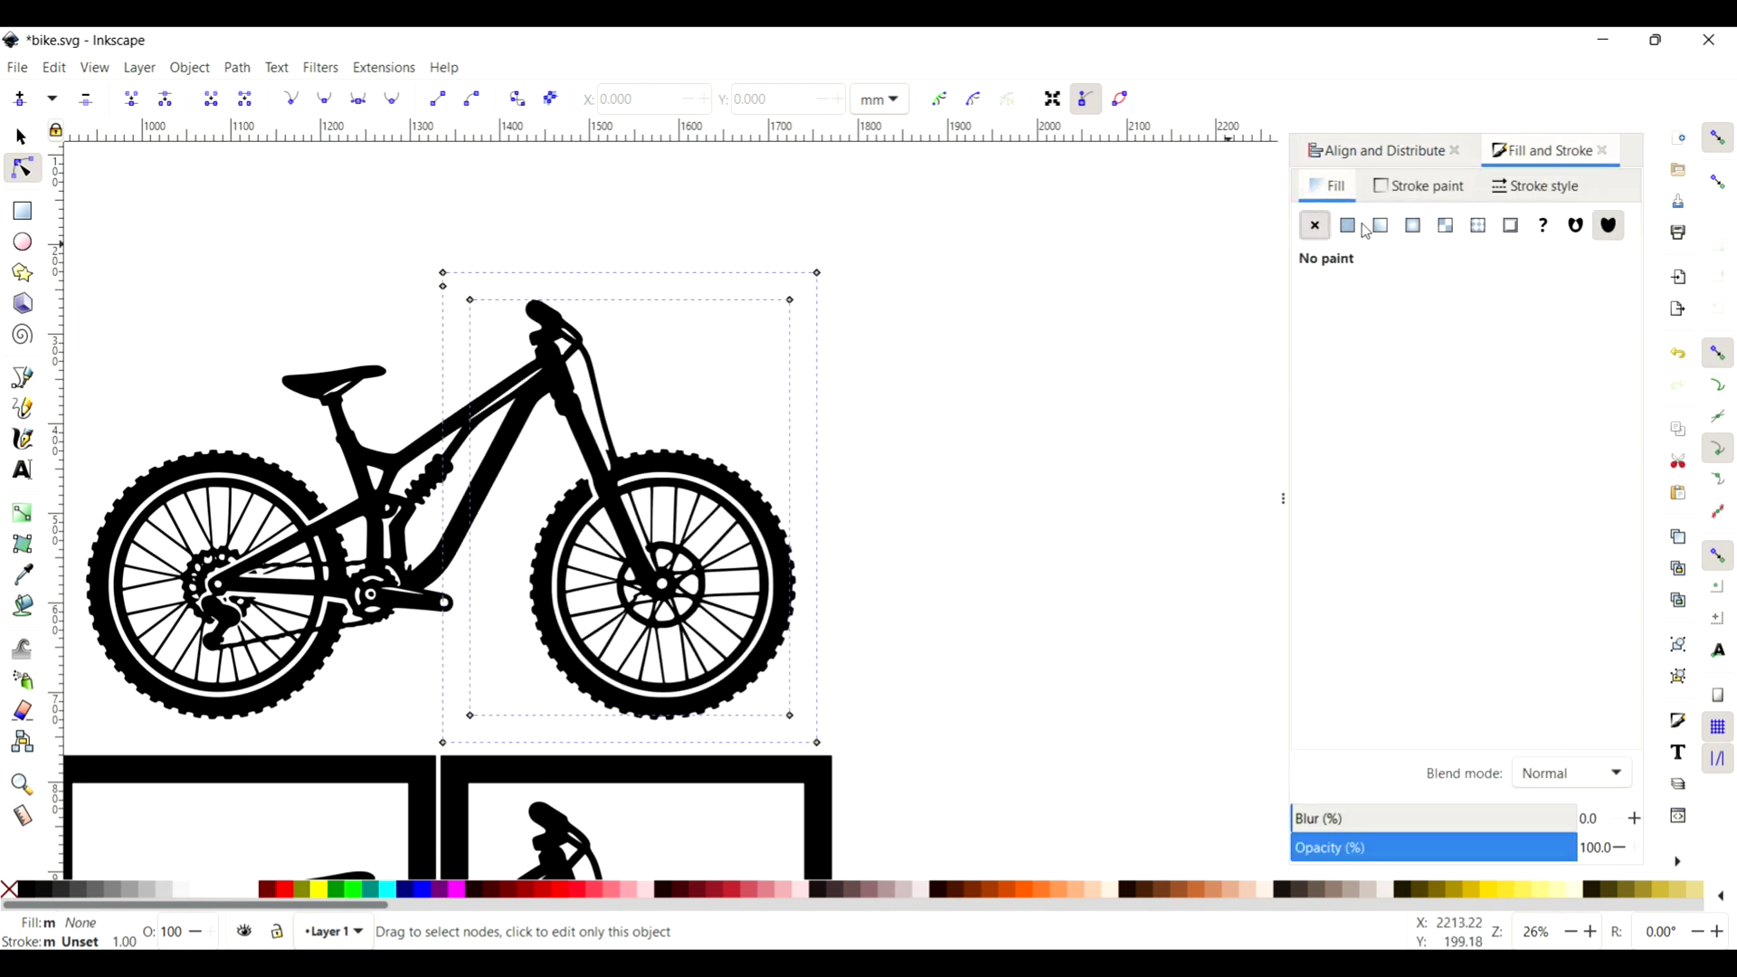
- Give the frame paths a flat black outline
click(1418, 186)
click(1348, 225)
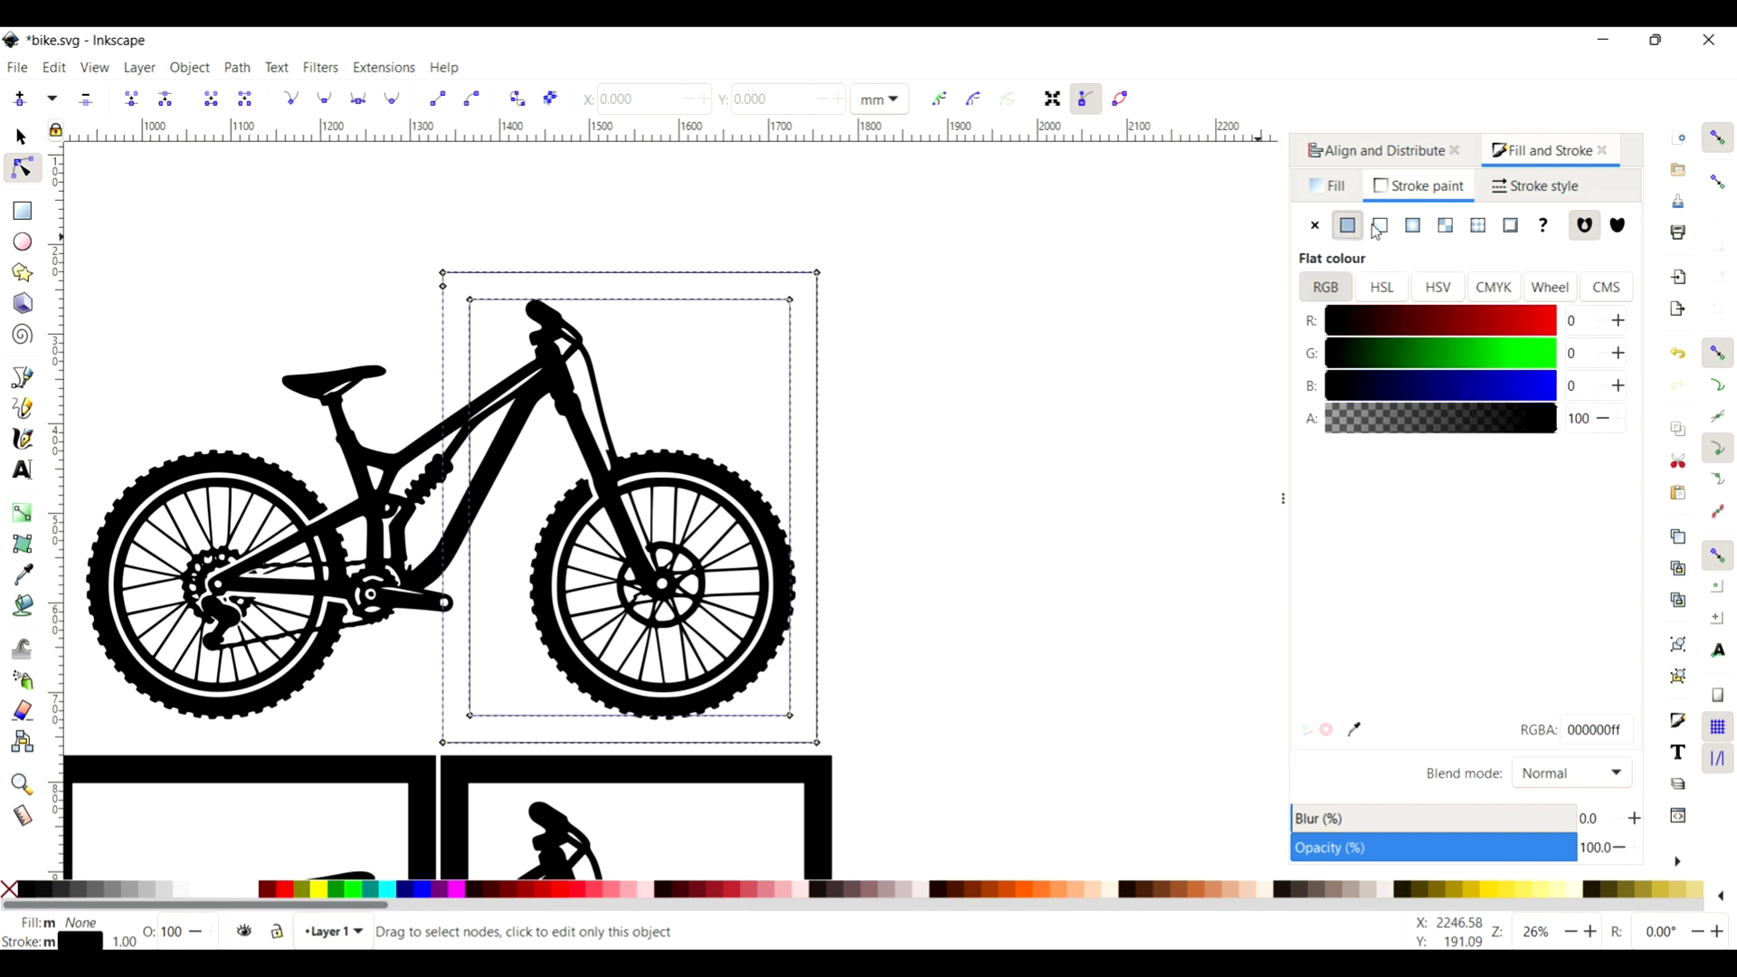
click(1136, 271)
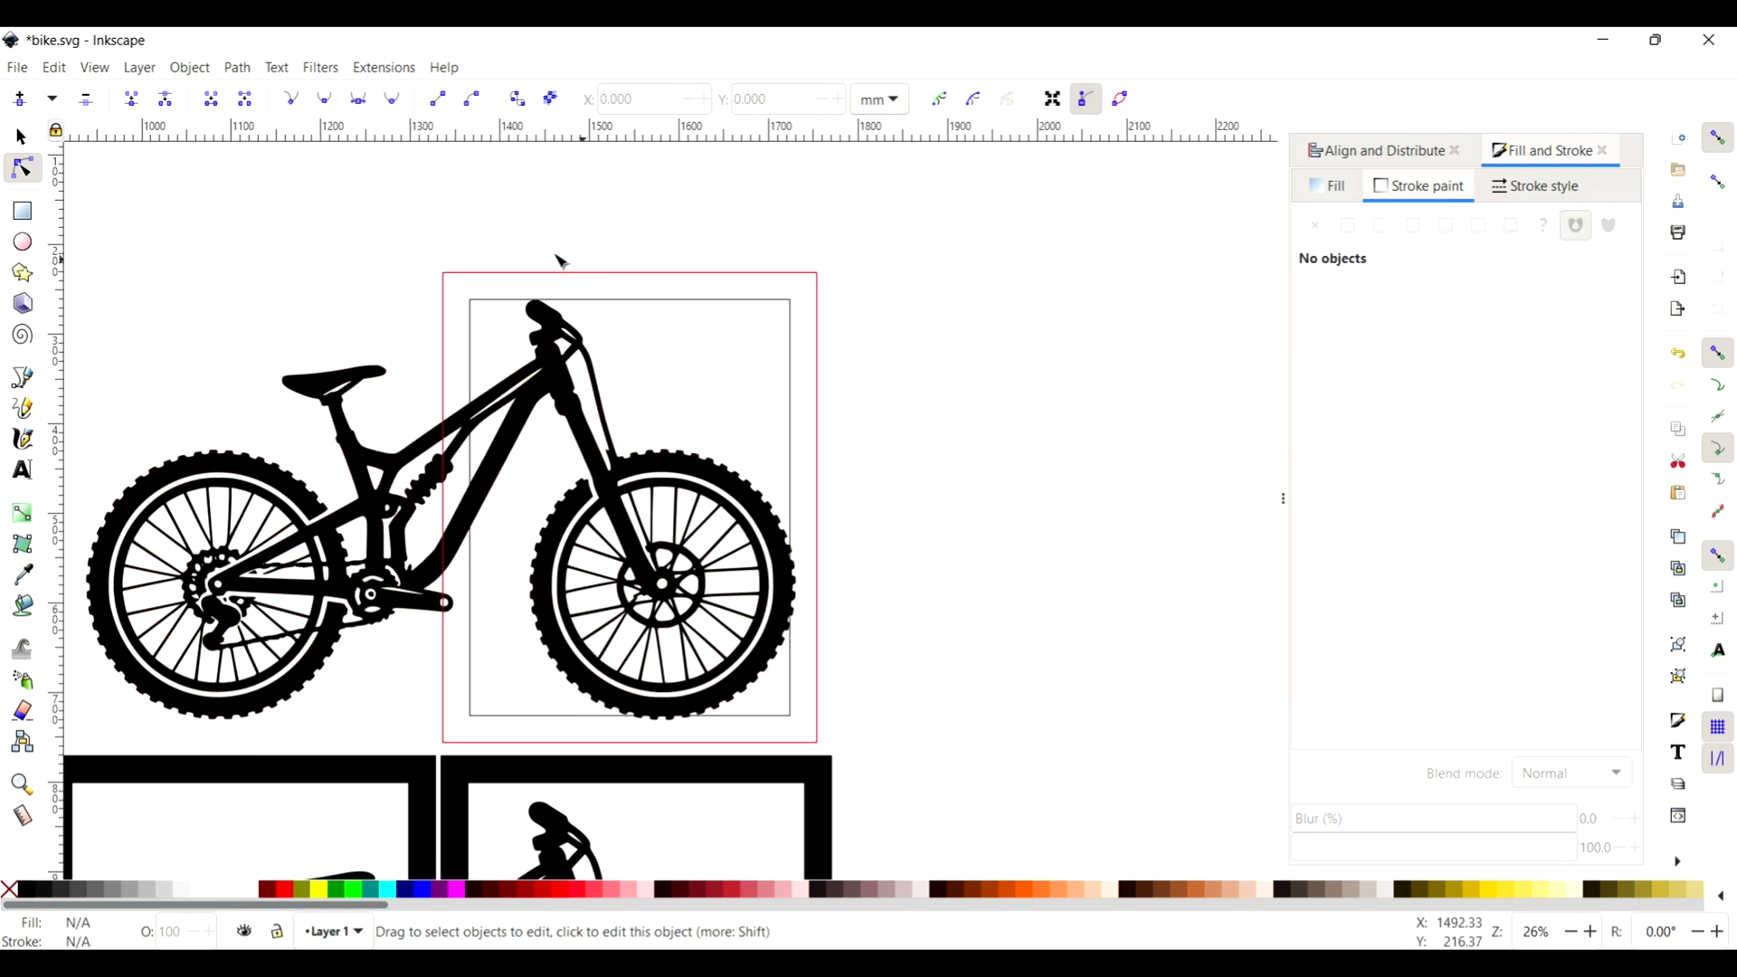
- Move the left frame's two rectangles into place left of the right frame, over the bike's rear half
mouse_move(412, 243)
mouse_down()
mouse_move(670, 508)
mouse_move(862, 758)
mouse_up()
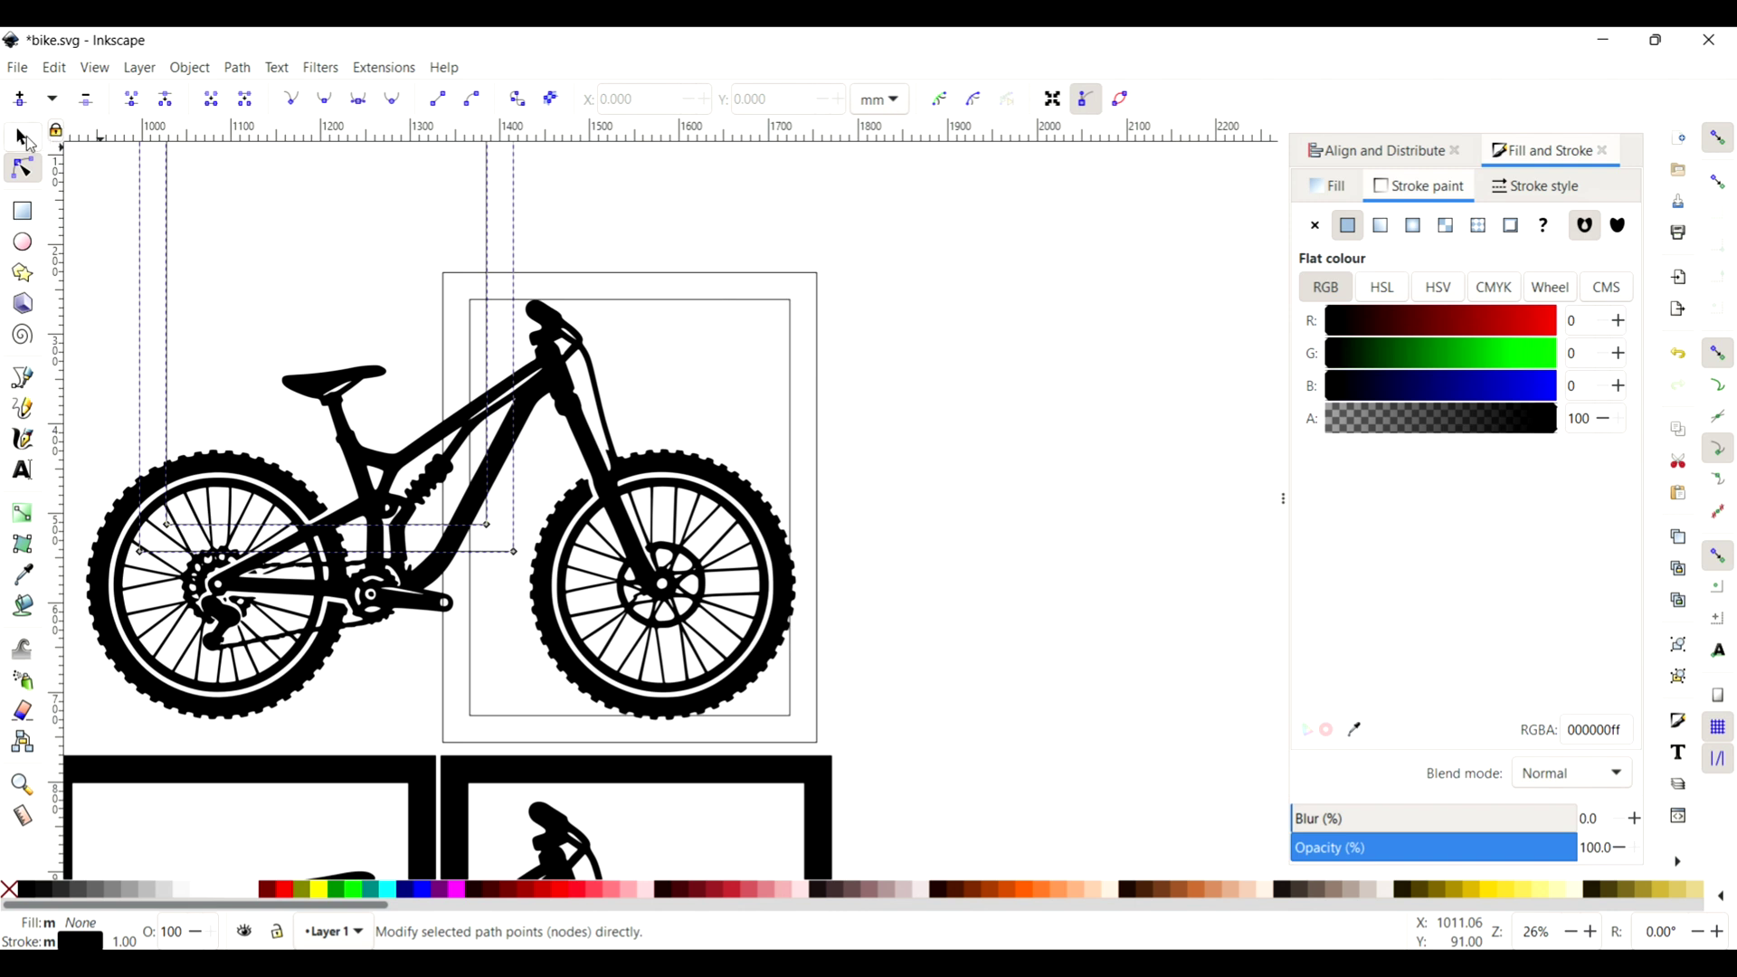
click(28, 139)
drag(489, 206, 403, 410)
click(998, 553)
click(731, 565)
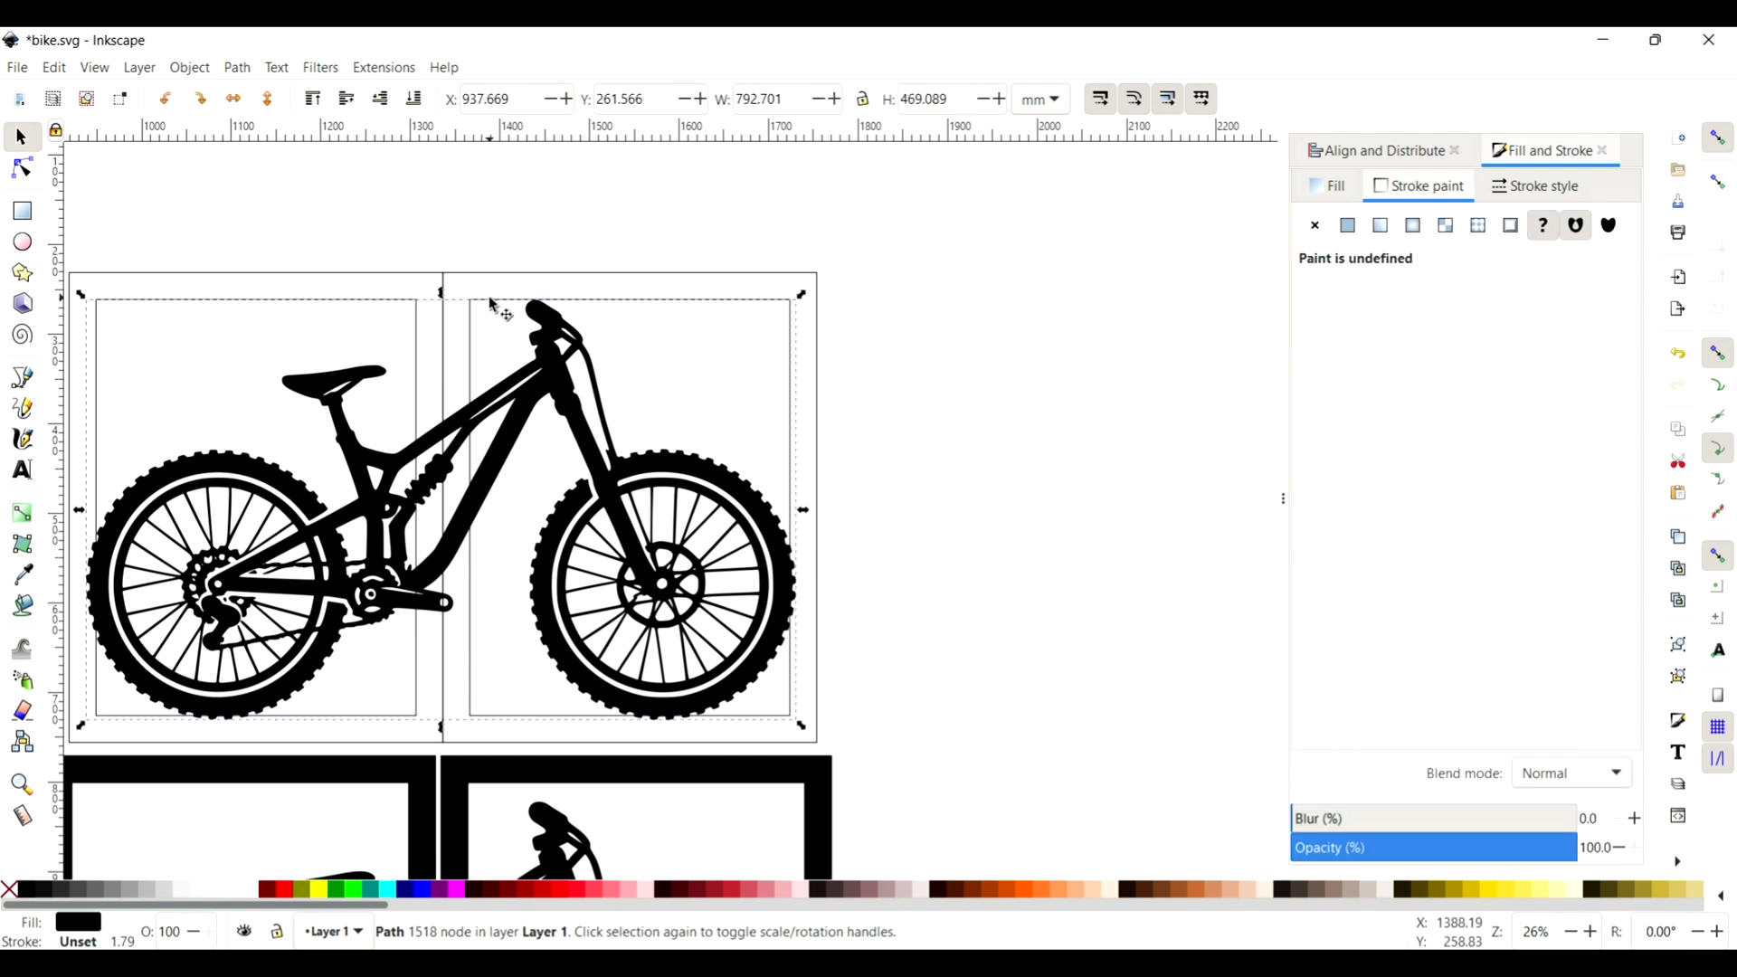
- Select all four frame outlines and stretch them taller to about 545.6 mm
click(875, 377)
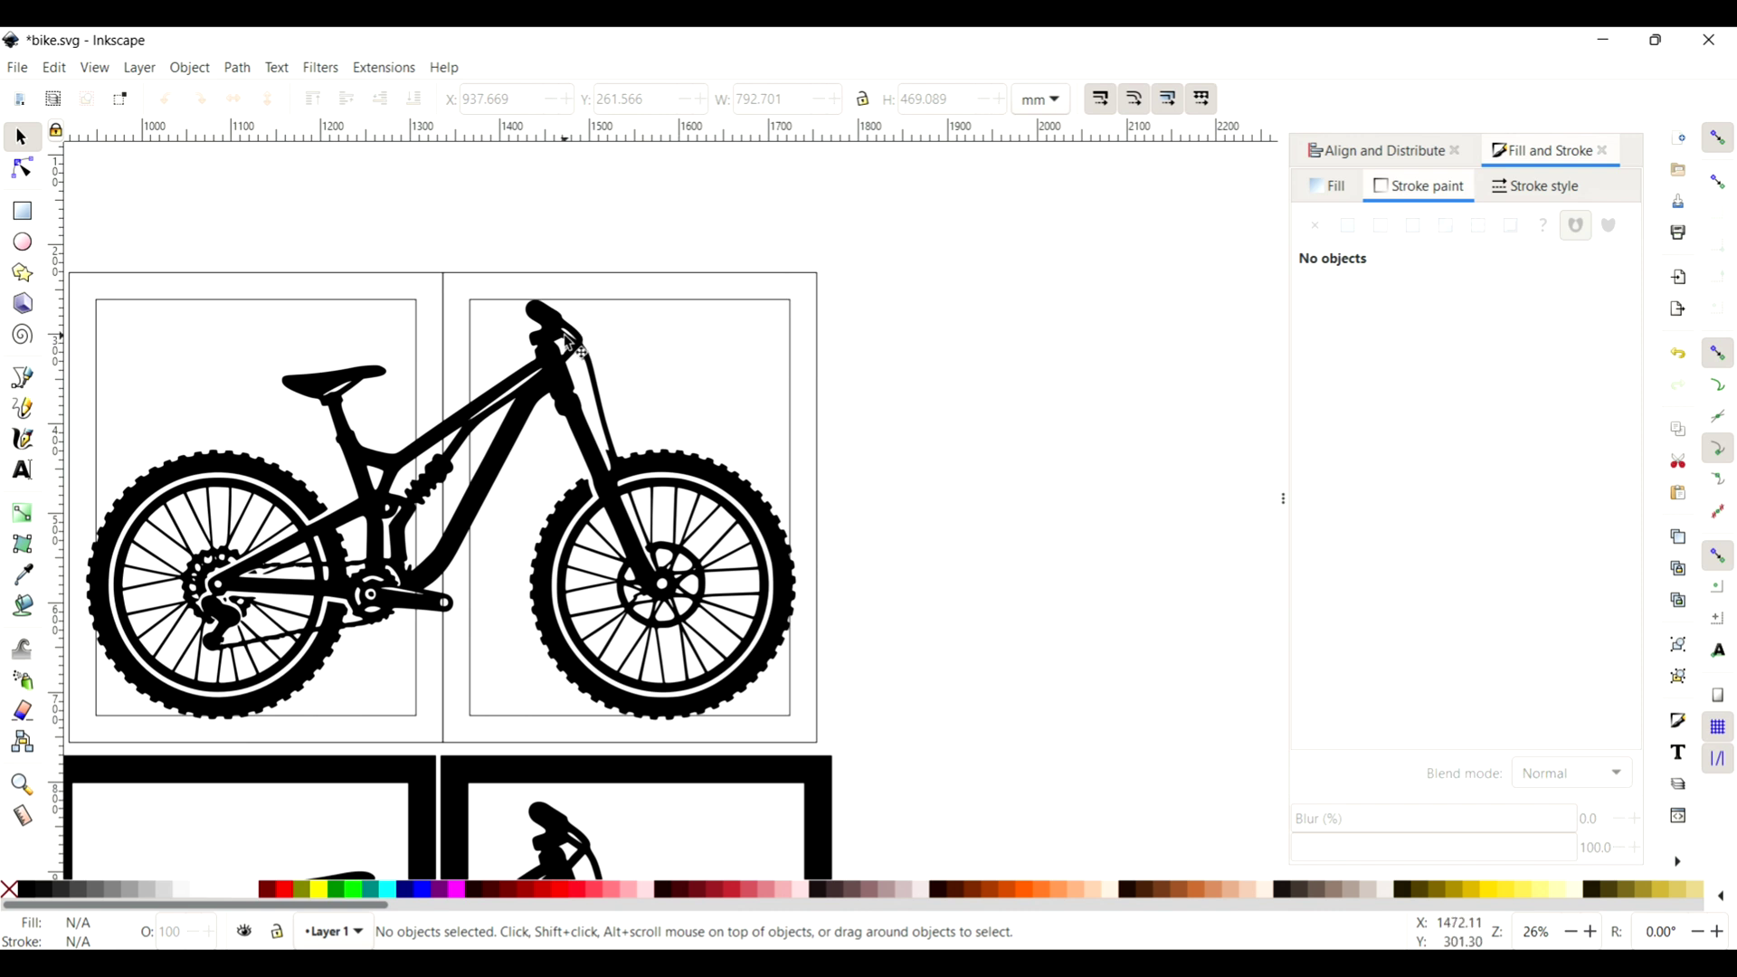
click(592, 312)
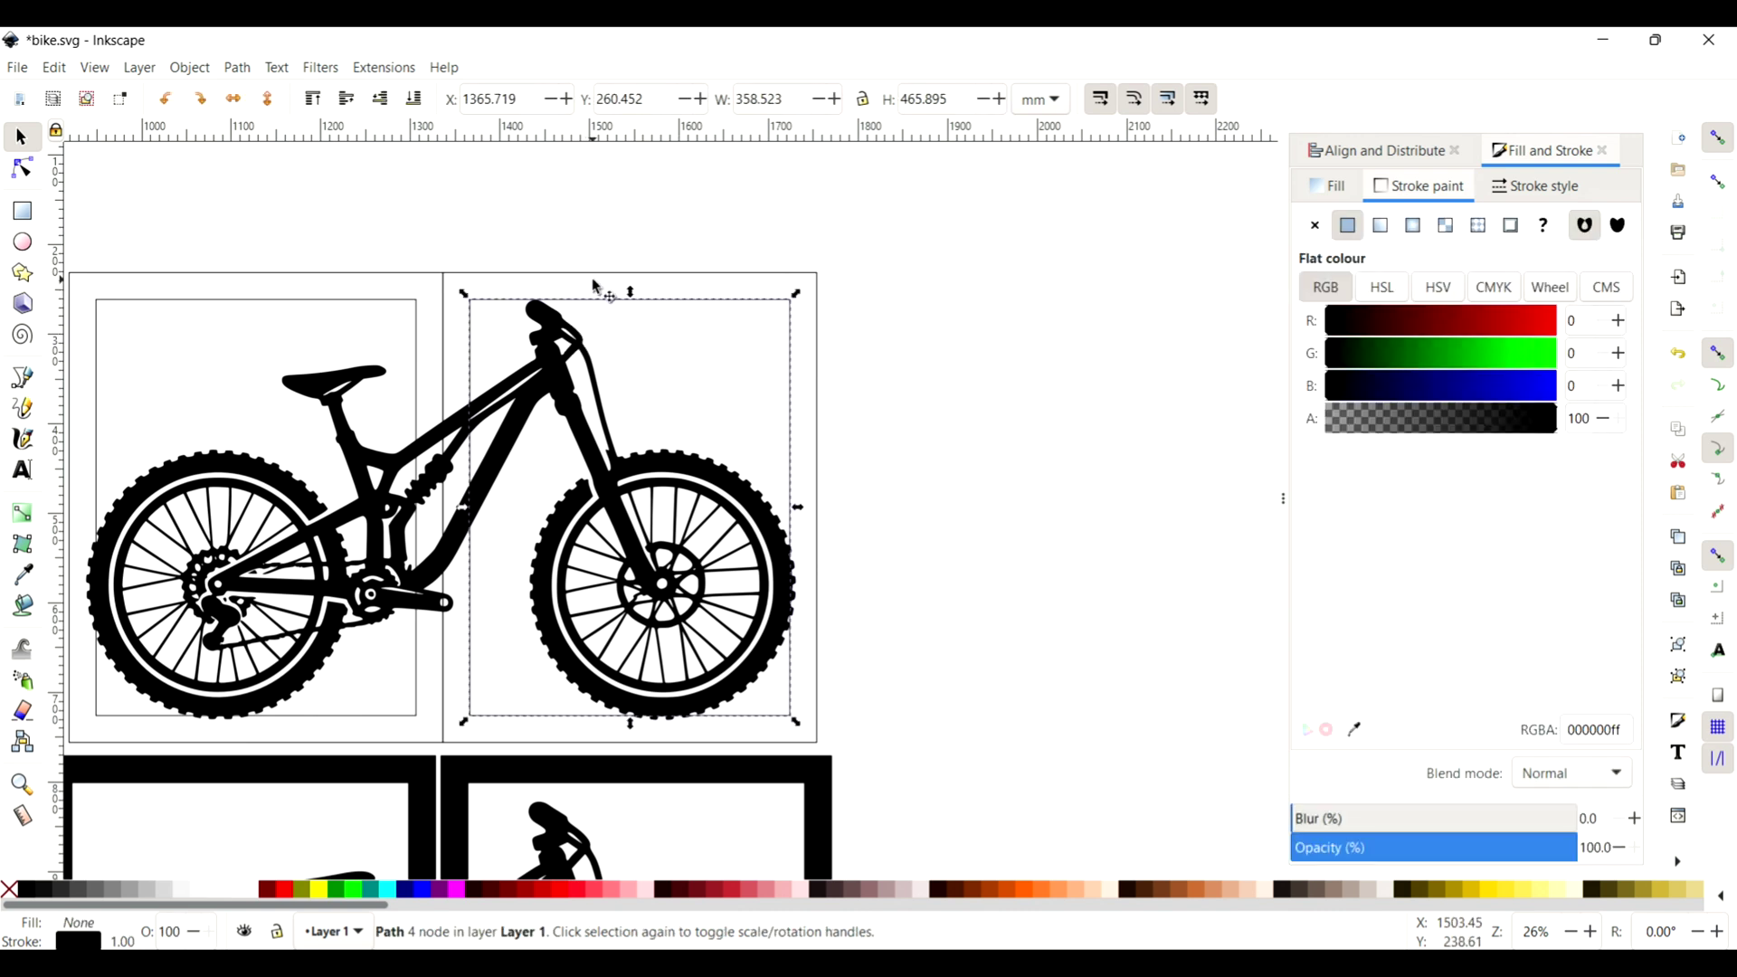
shift+click(443, 280)
shift+click(397, 299)
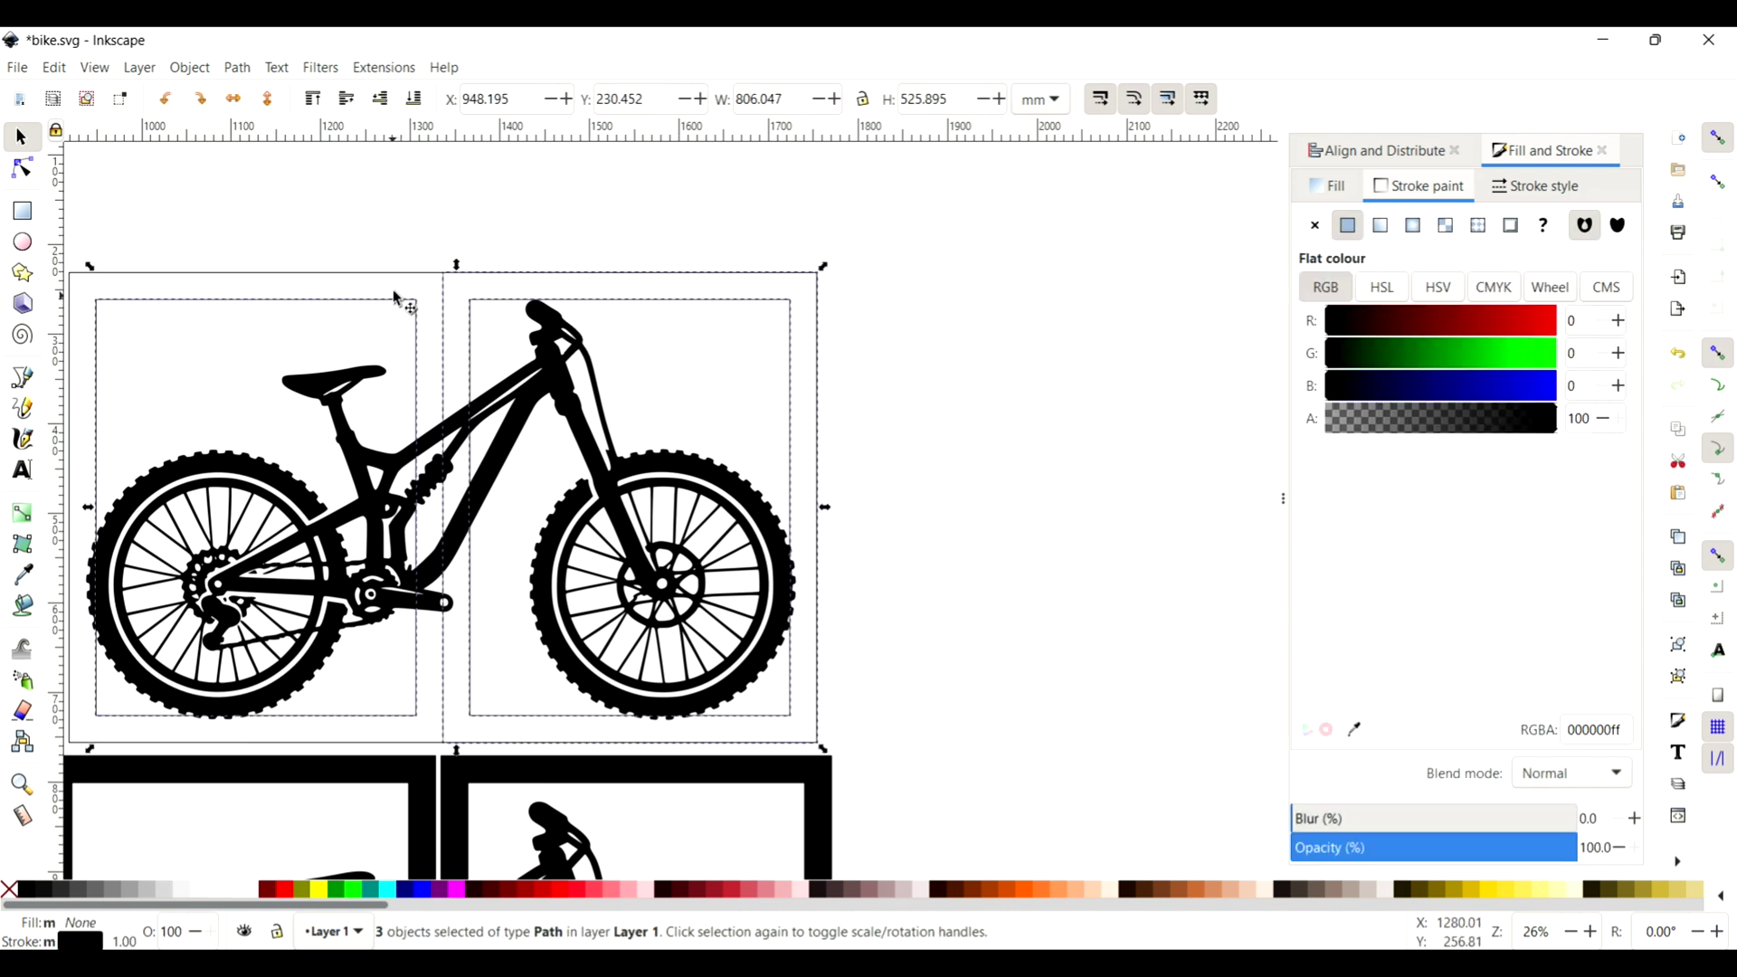
shift+click(403, 273)
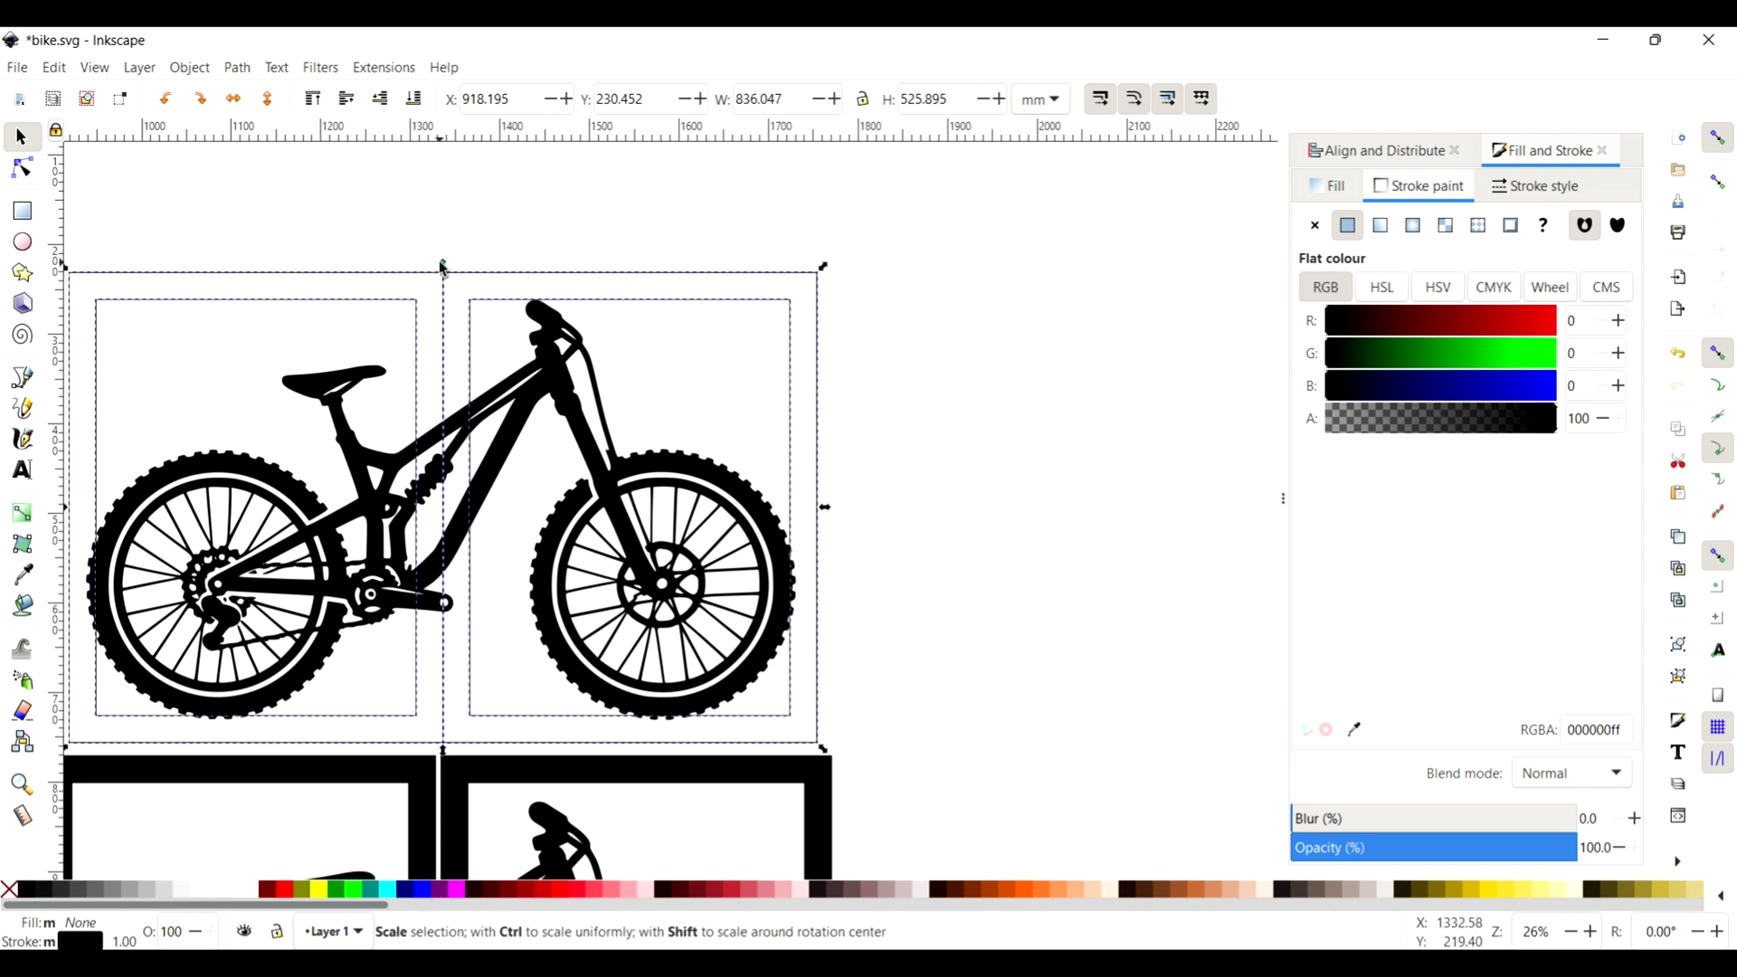
drag(441, 269, 443, 250)
click(836, 389)
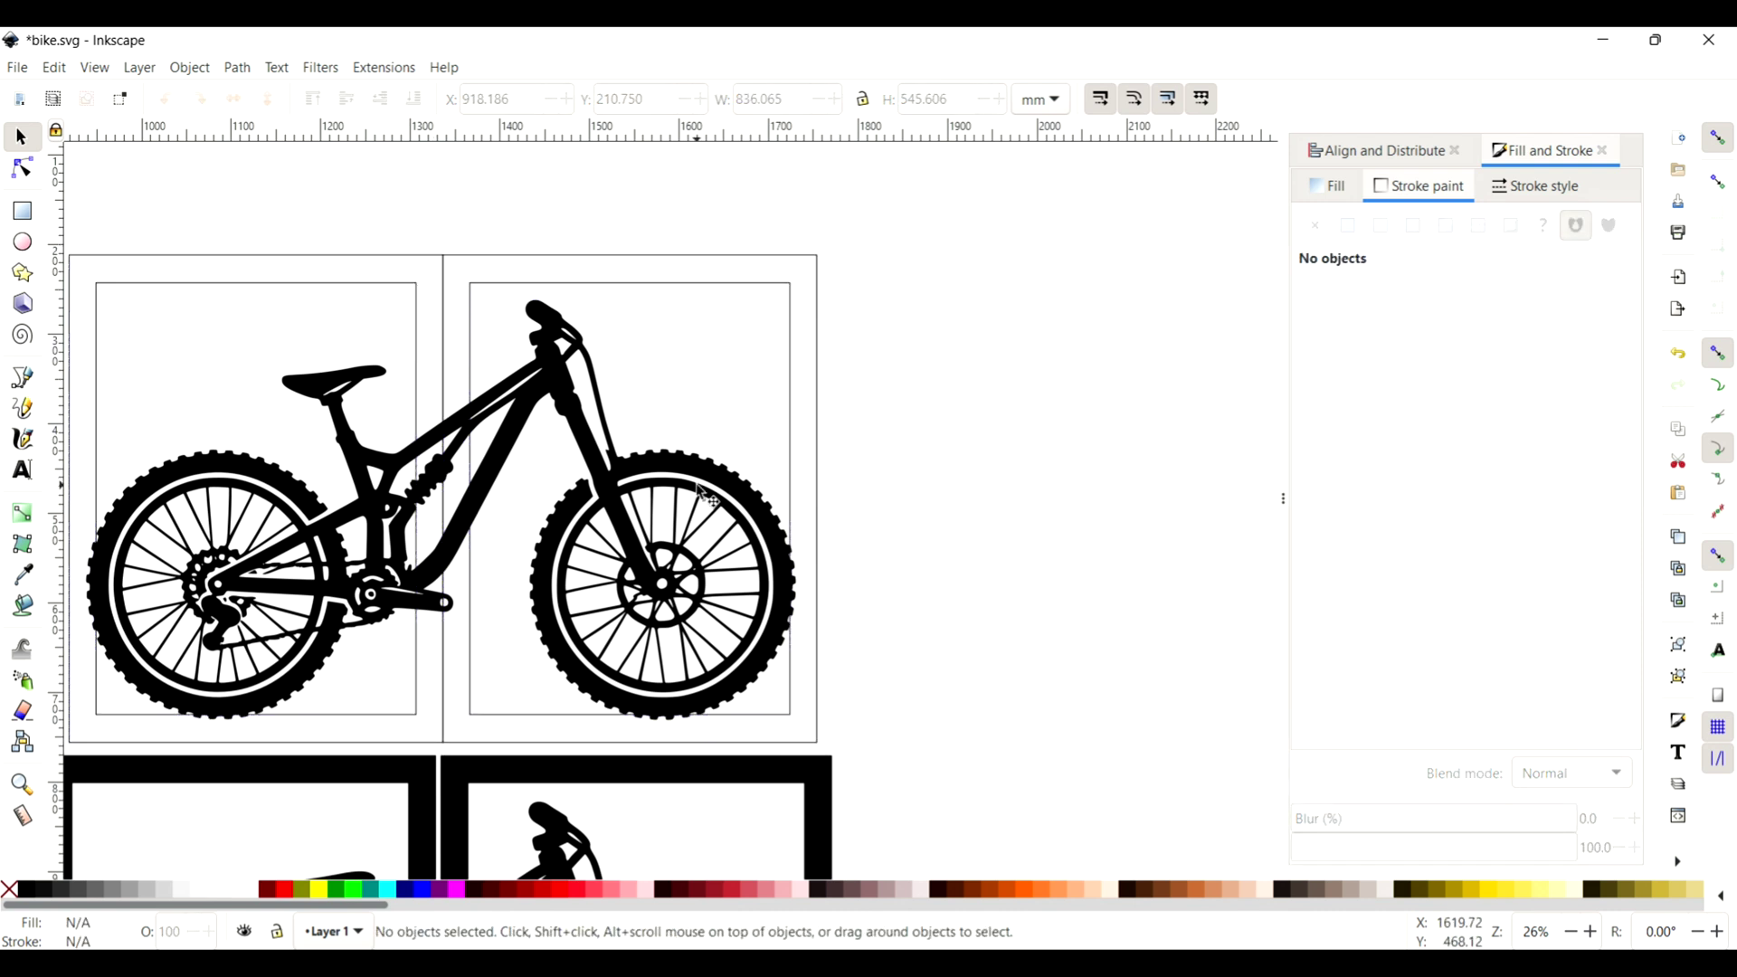
click(708, 495)
key(ctrl)
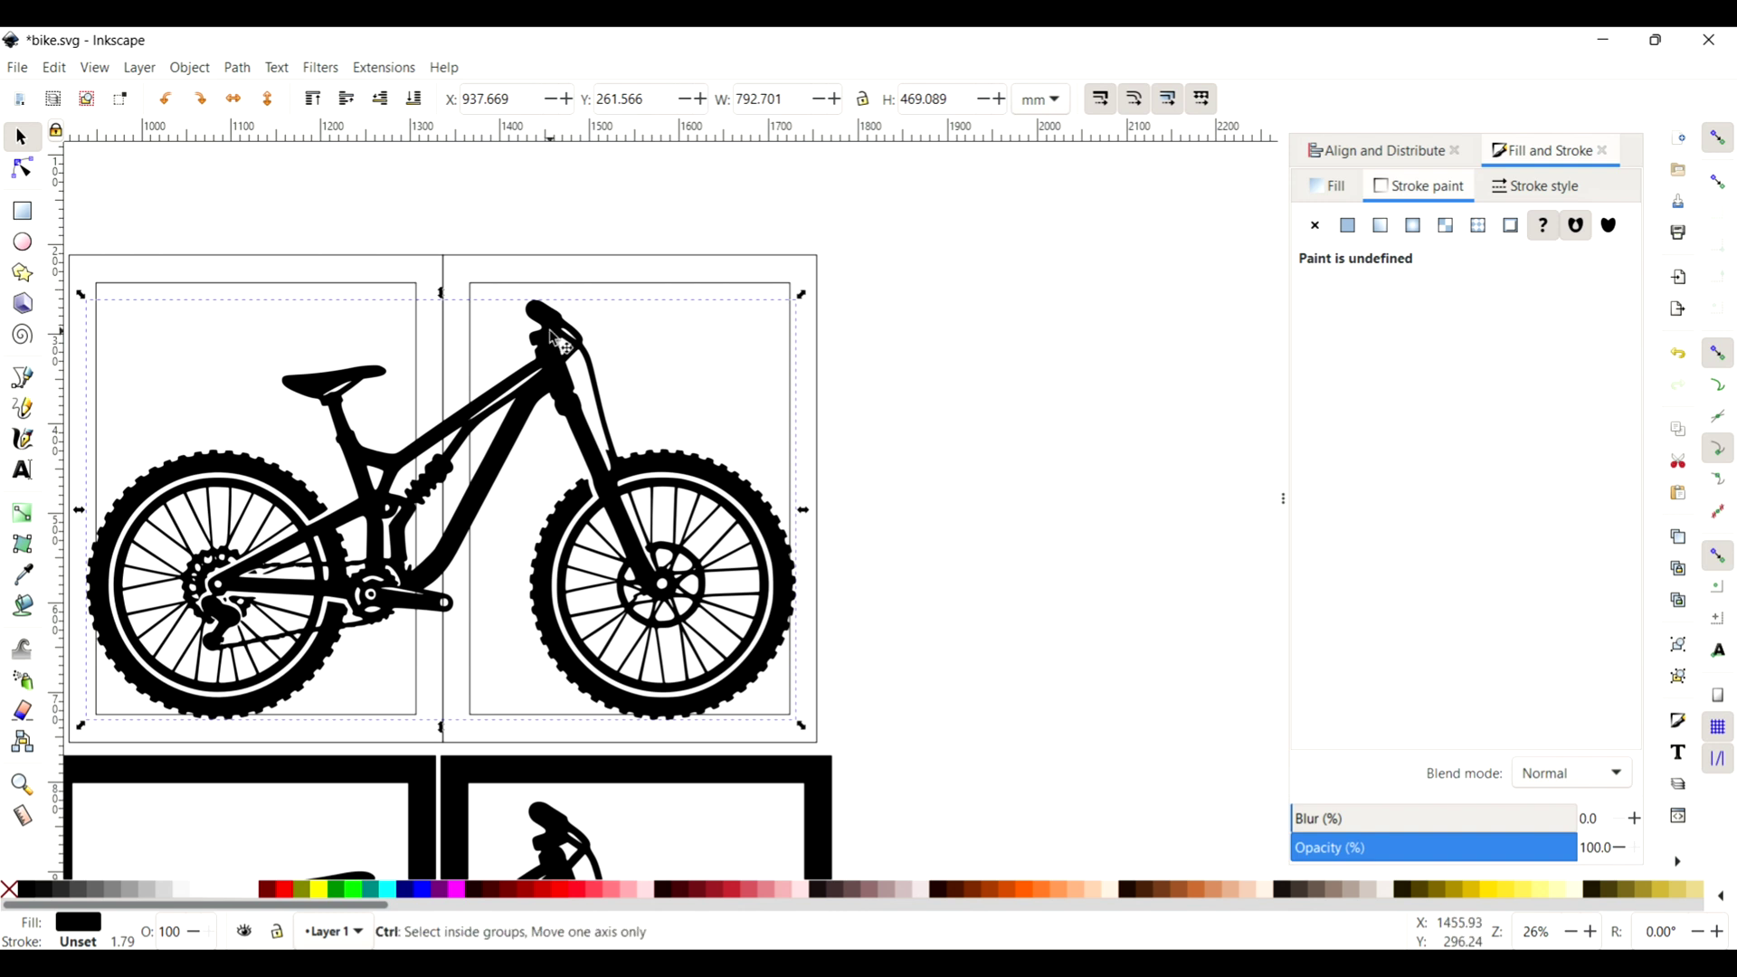
drag(556, 339, 587, 341)
key(ctrl+z)
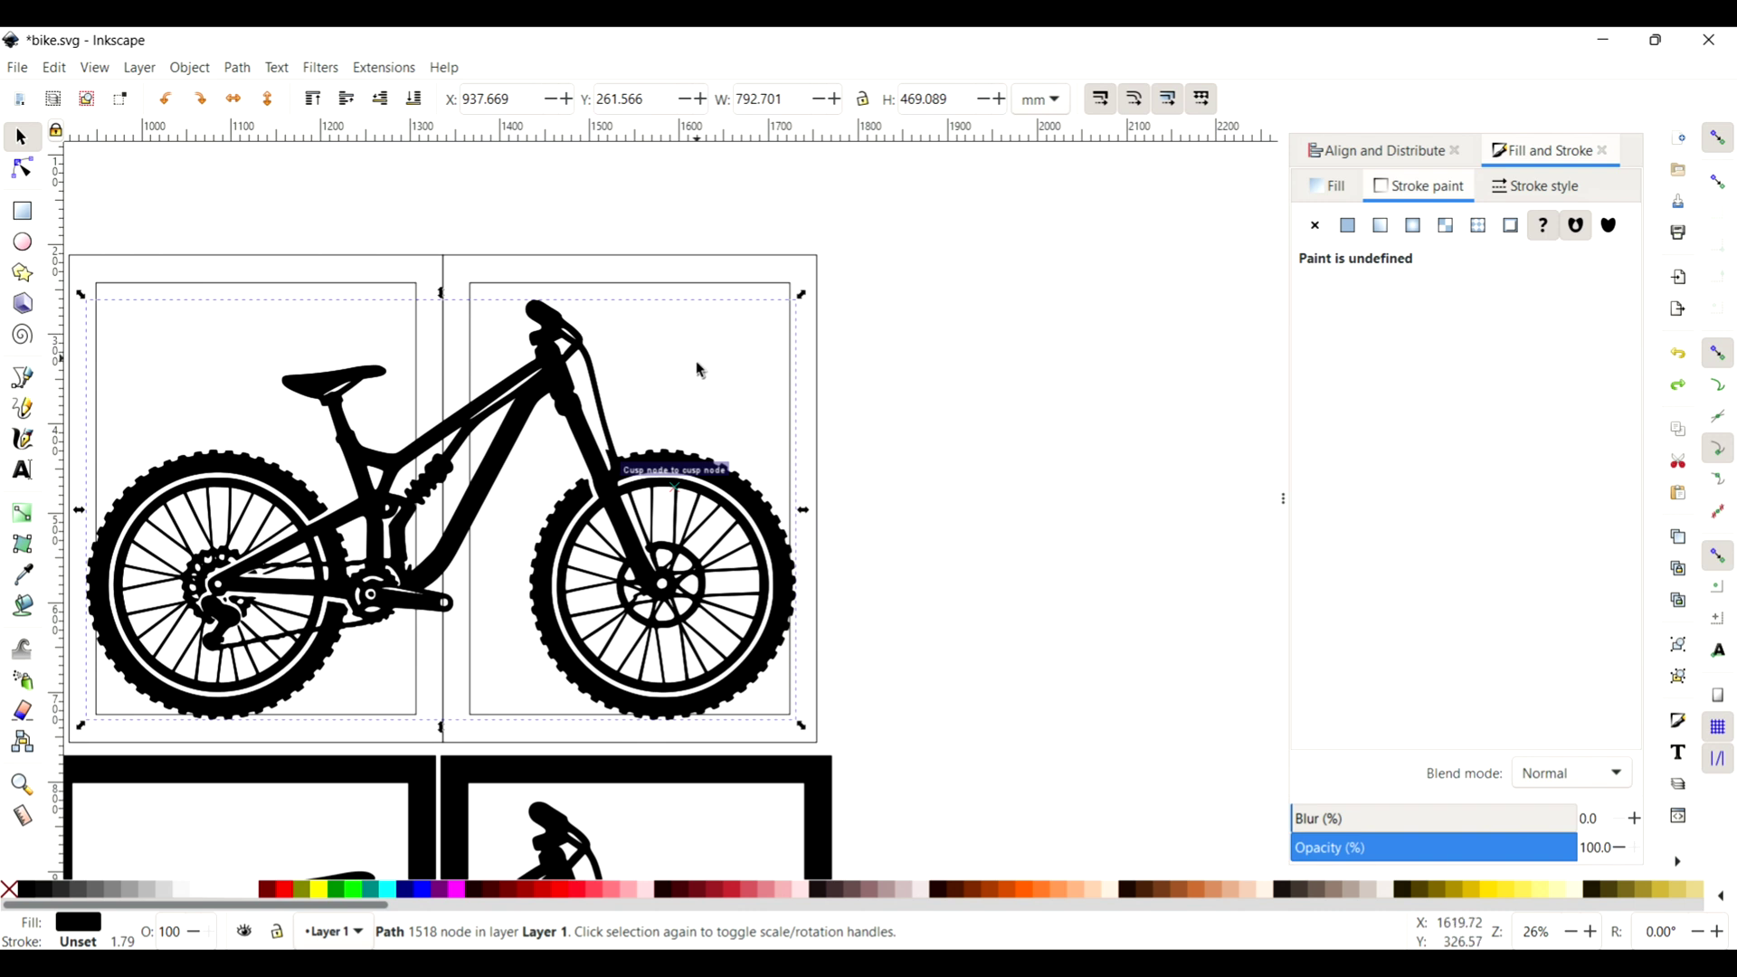
click(661, 447)
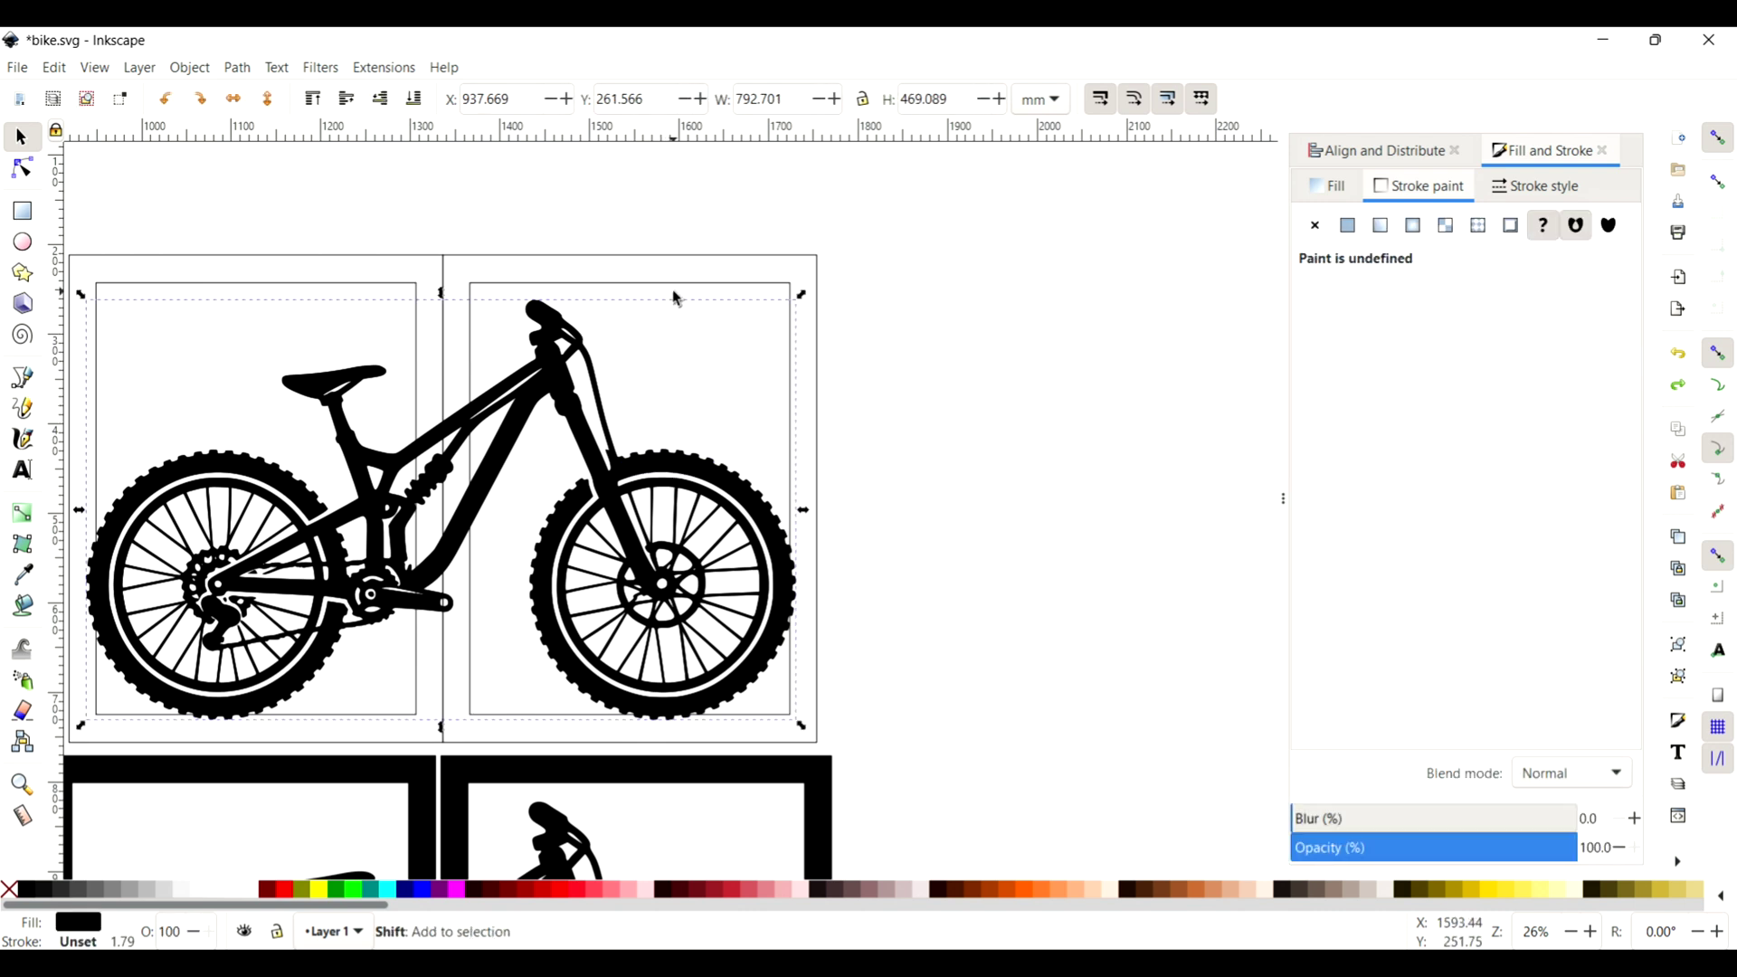
shift+click(681, 294)
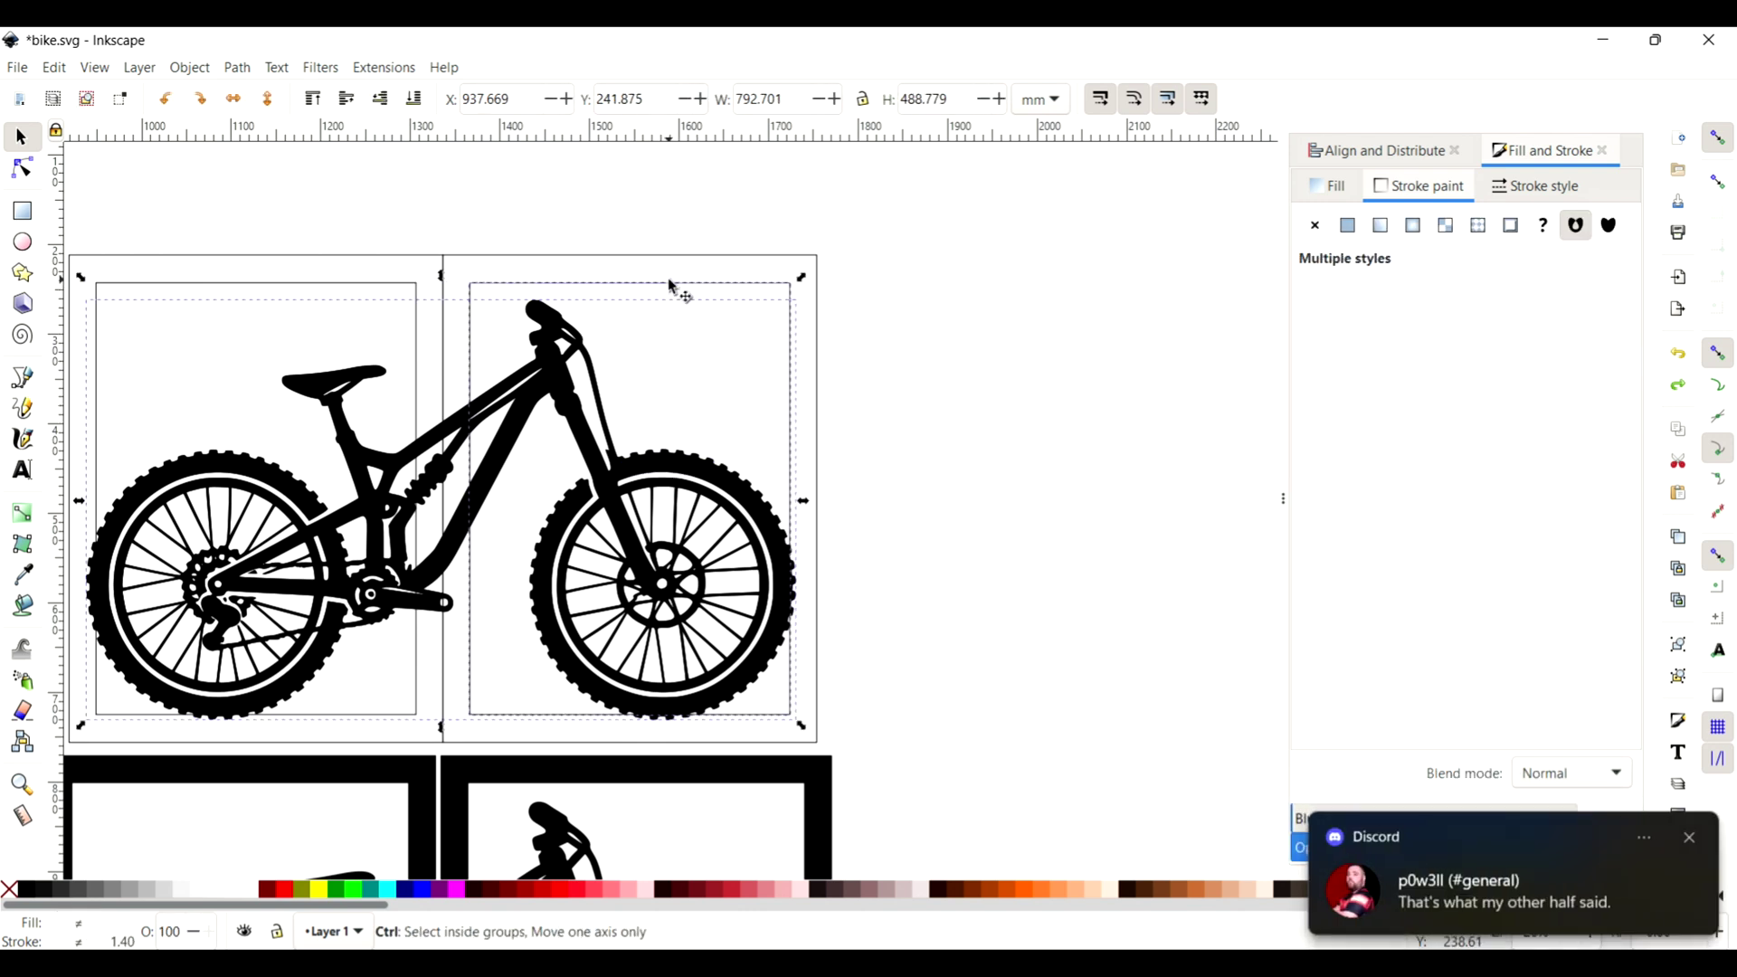
ctrl+click(675, 288)
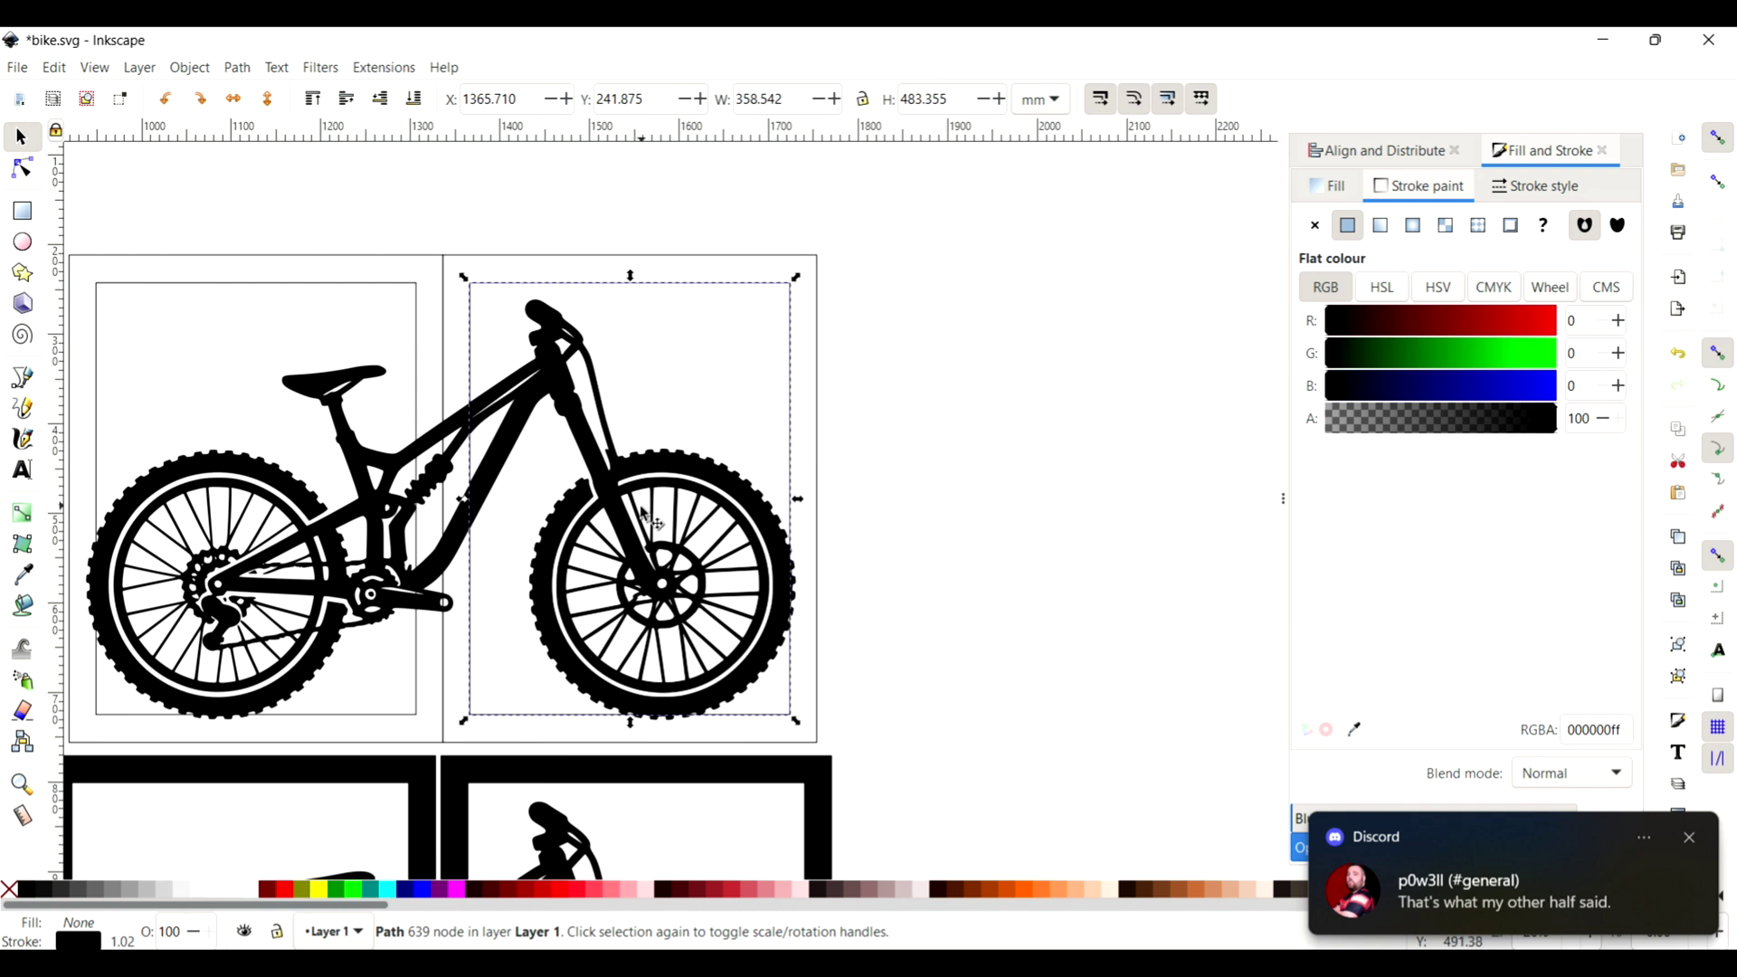
drag(645, 517, 732, 490)
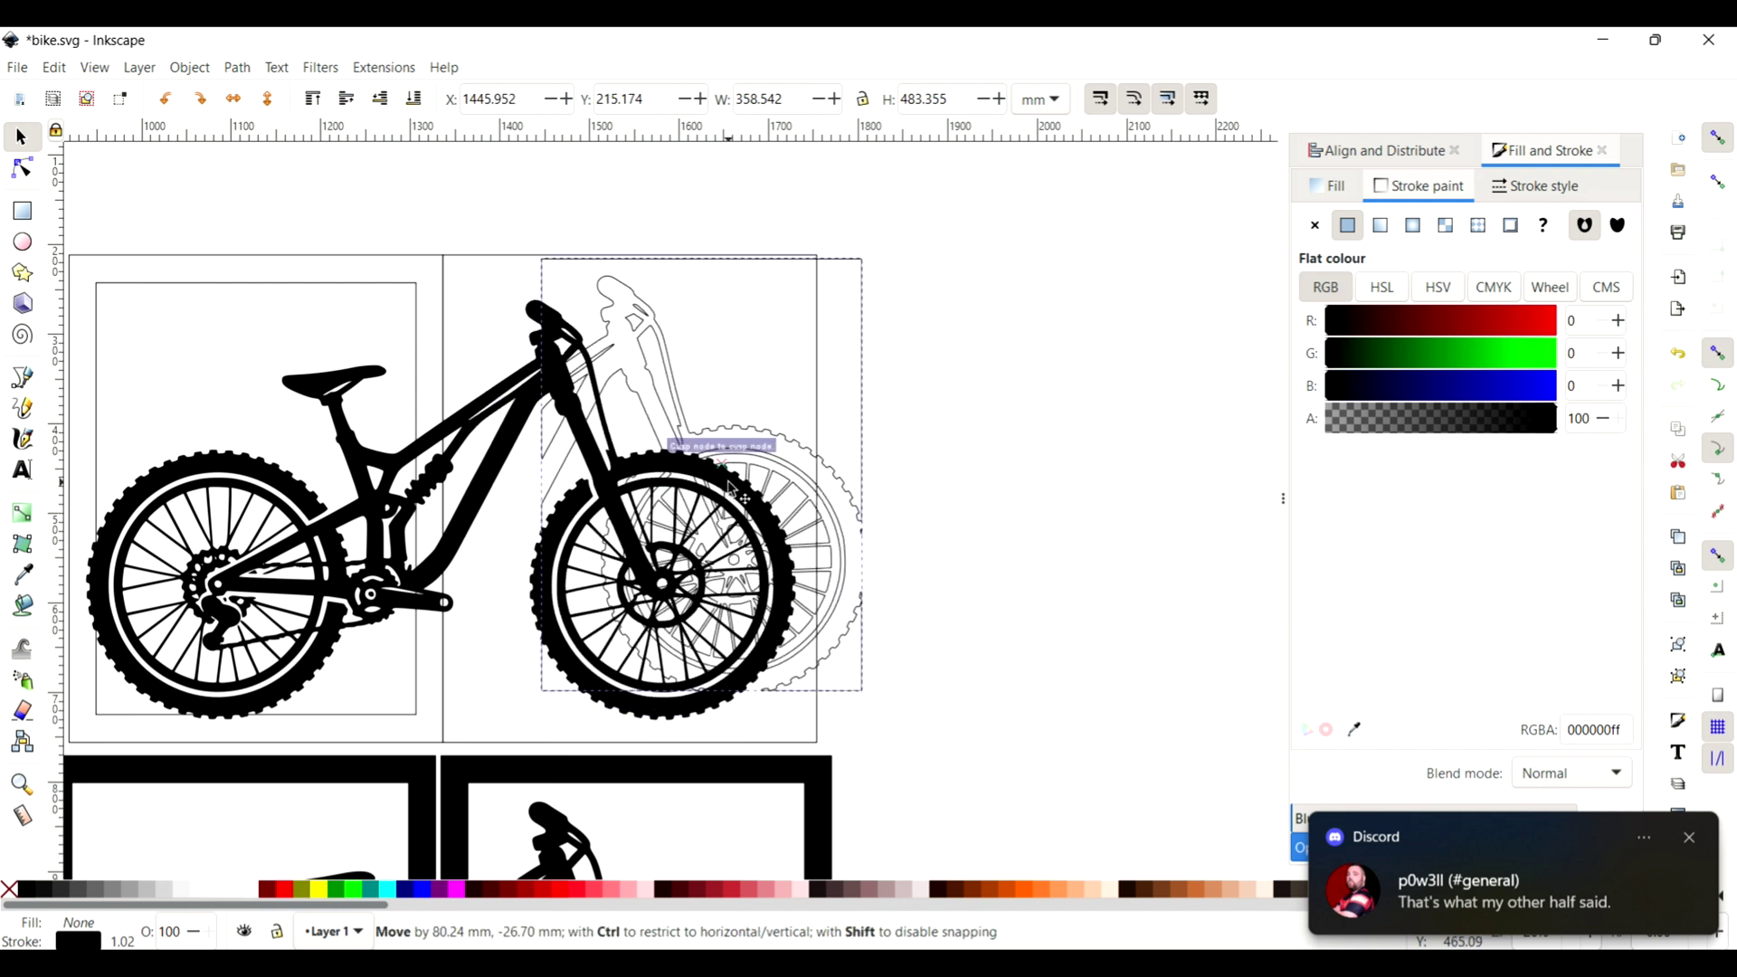
key(Escape)
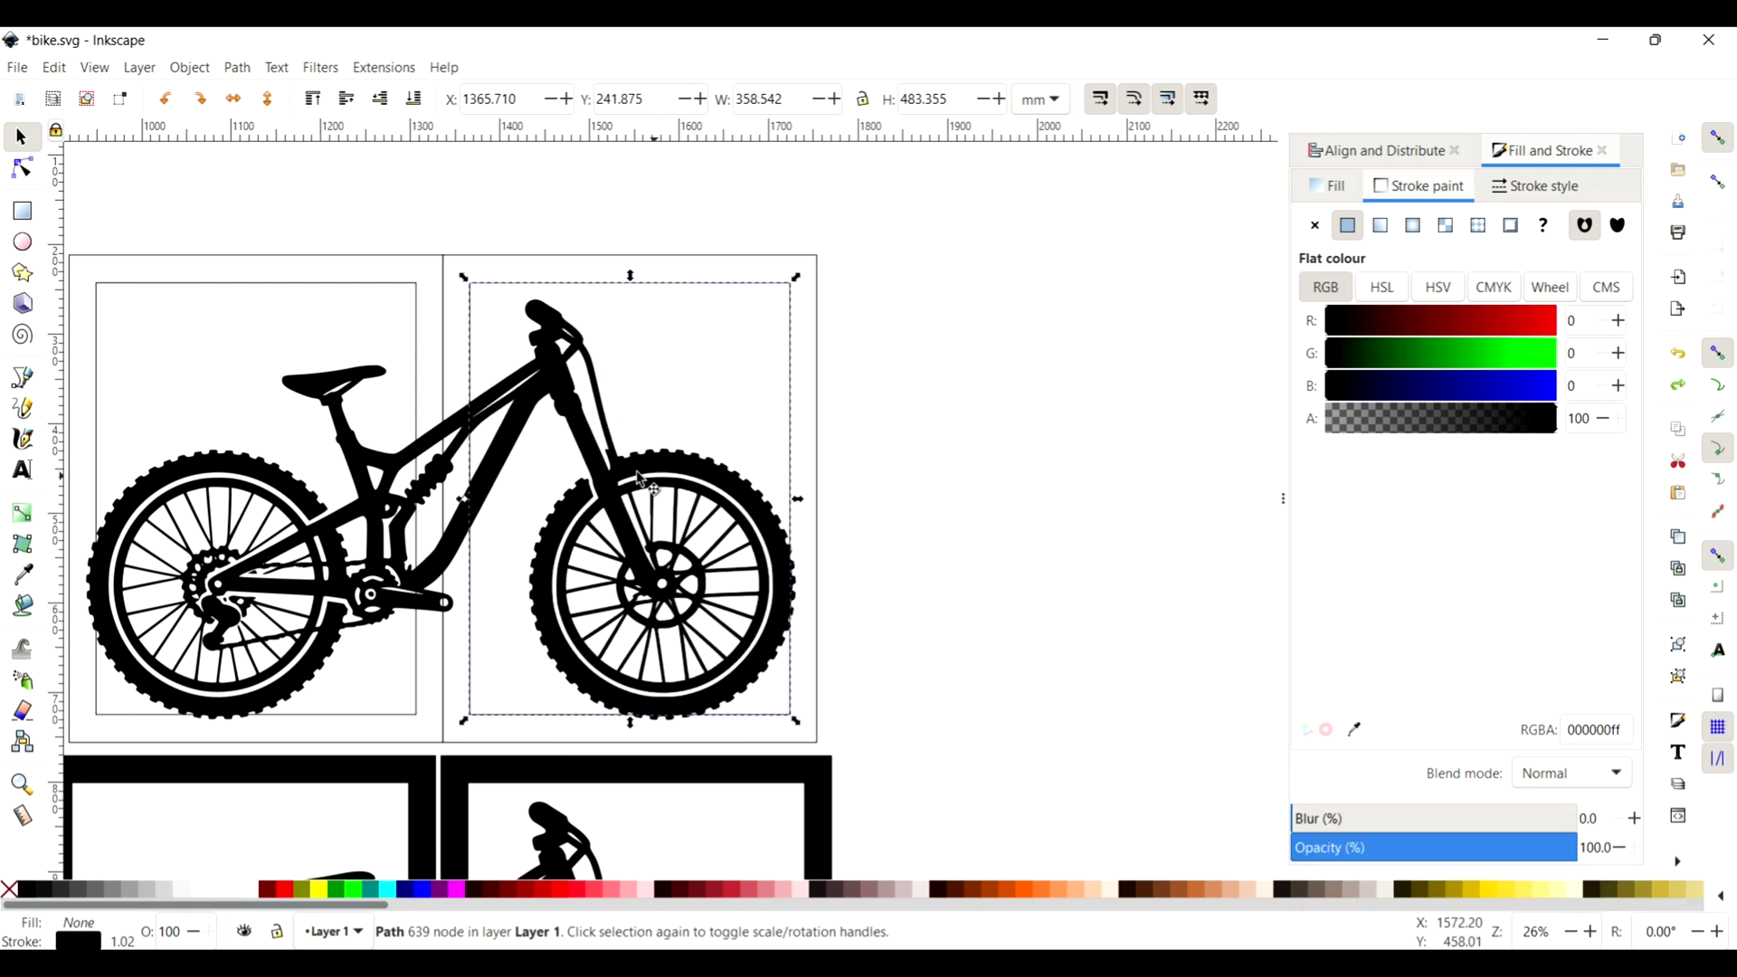
shift+click(348, 441)
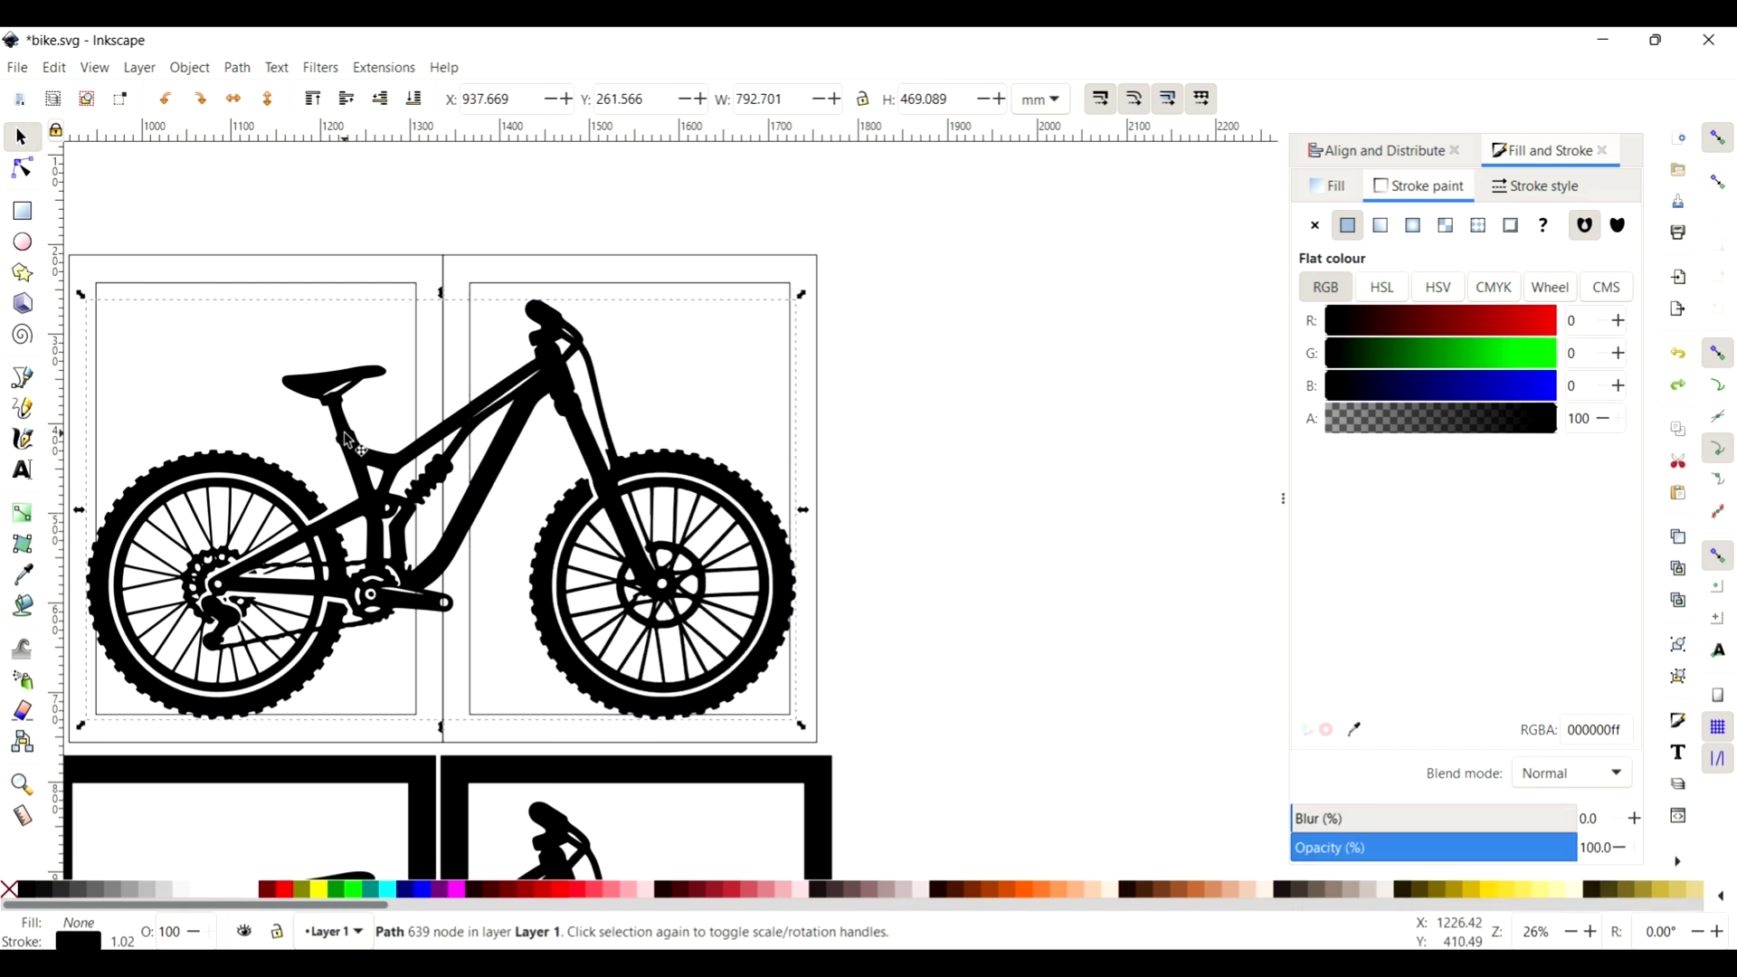
- Fill the left inner rectangle red, lower it, subtract the left bike half (Ctrl+-), and remove the fill
click(322, 291)
scroll(322, 290, up, 2)
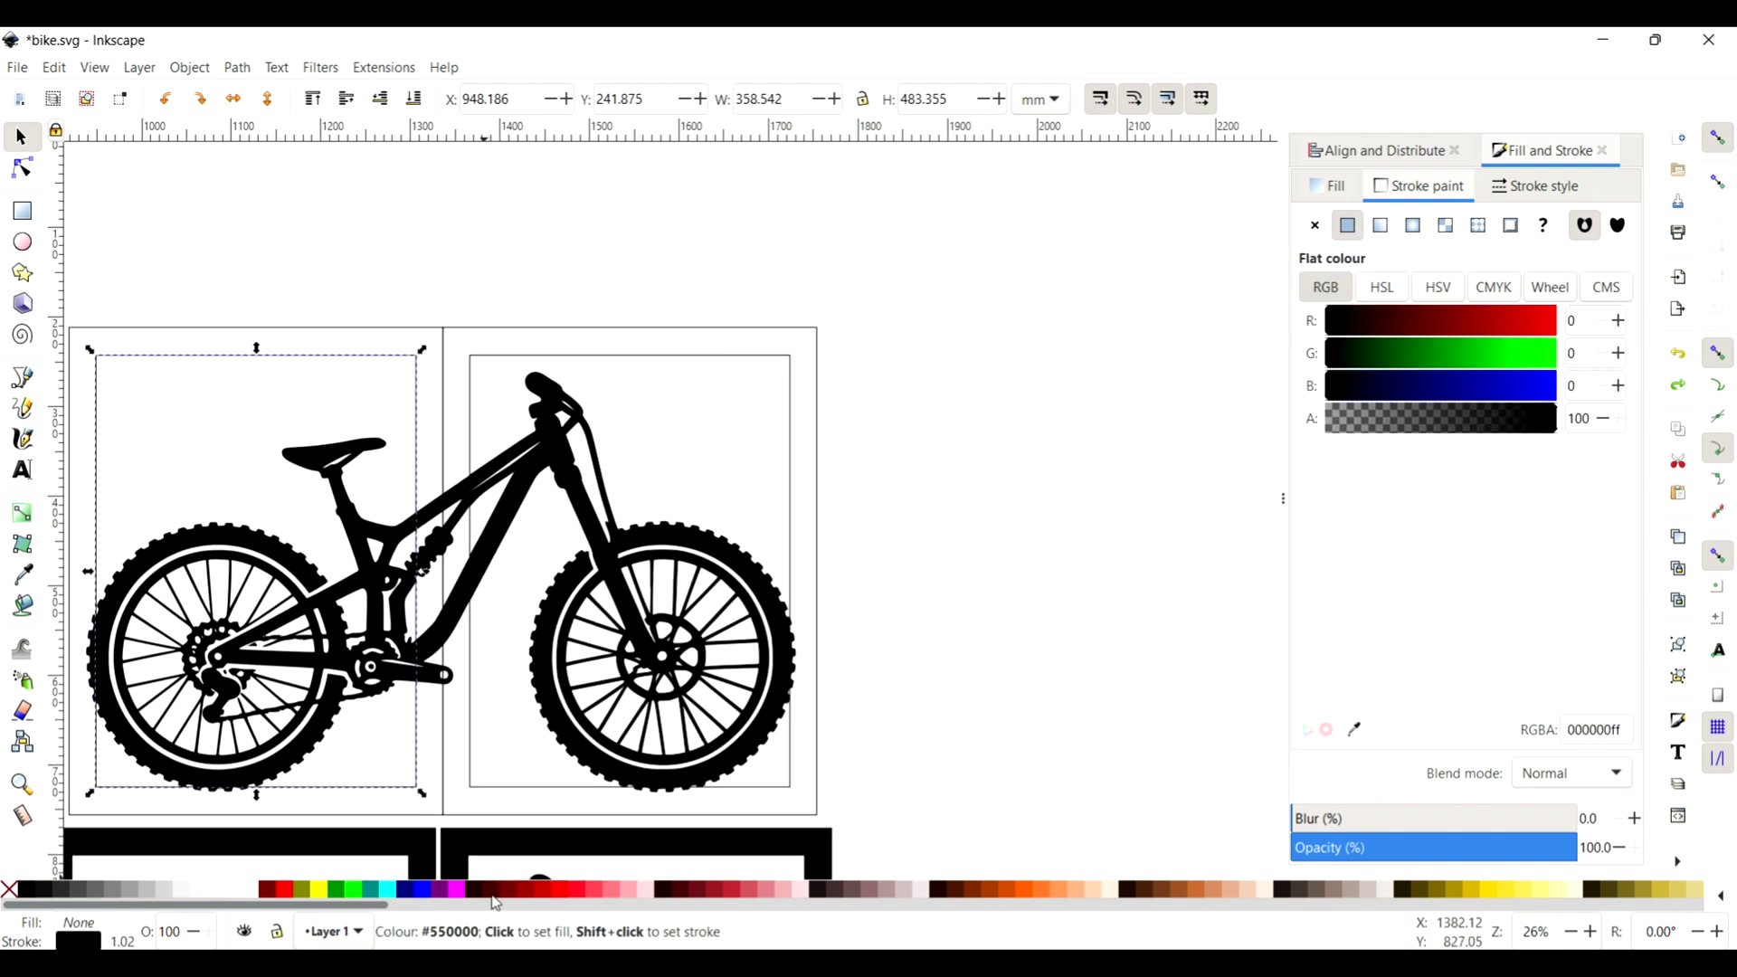
click(541, 895)
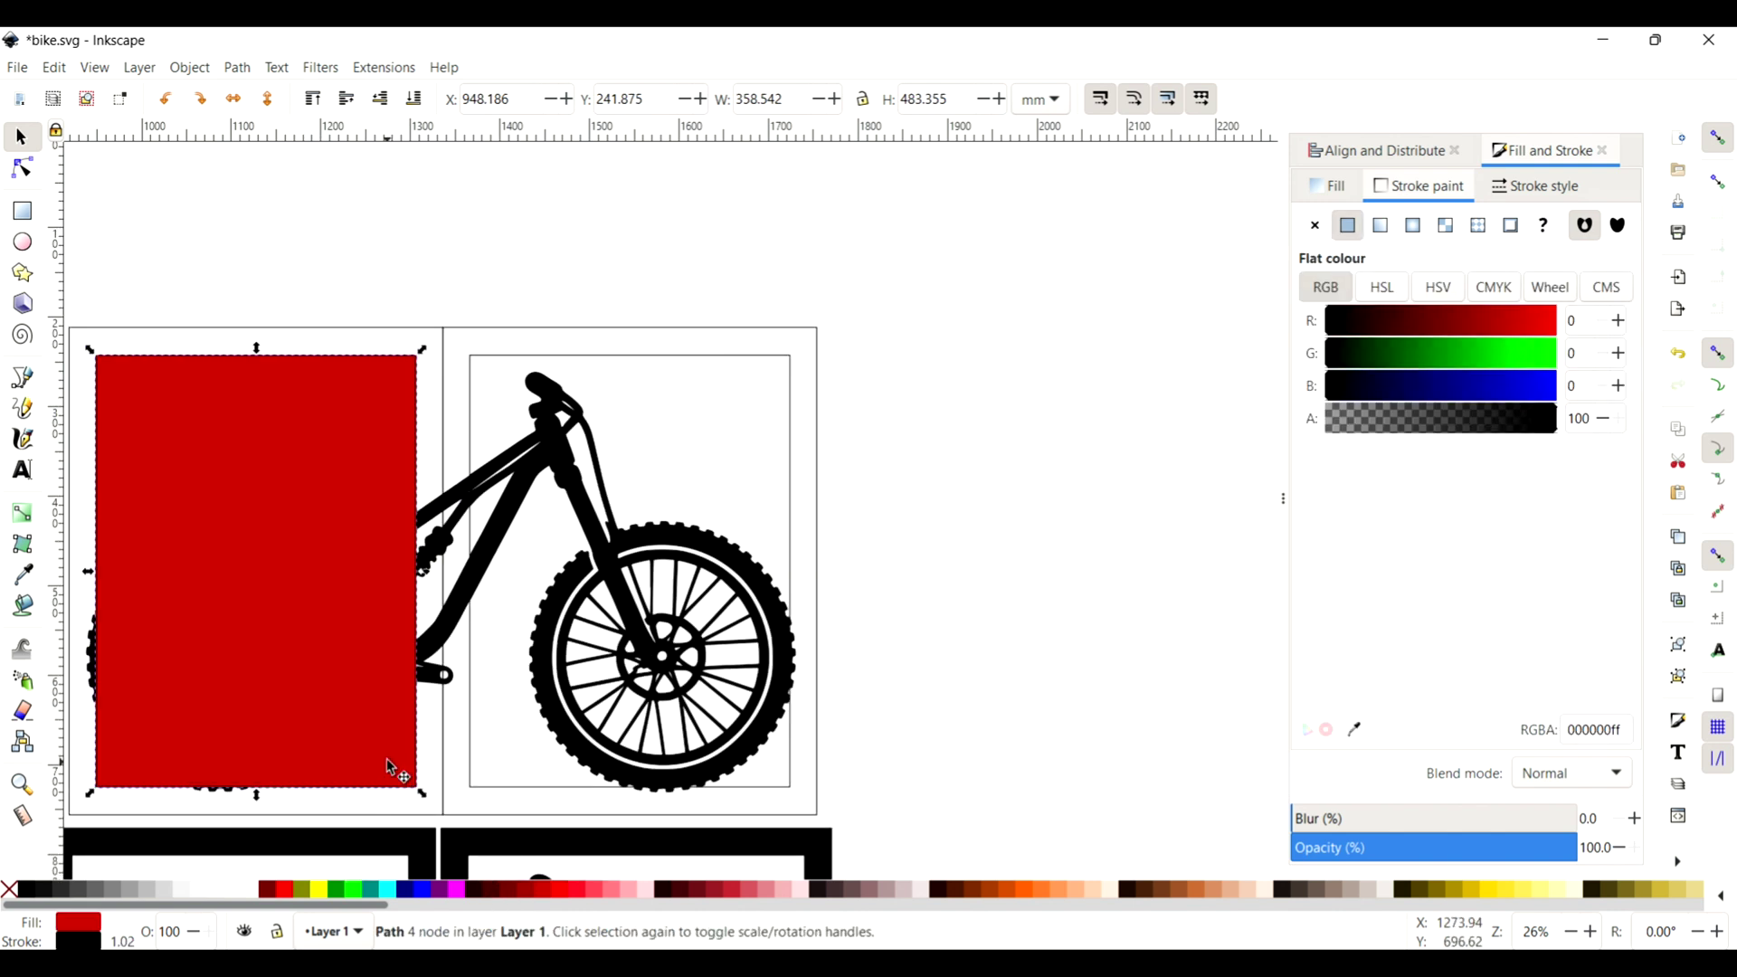
key(Page_Down)
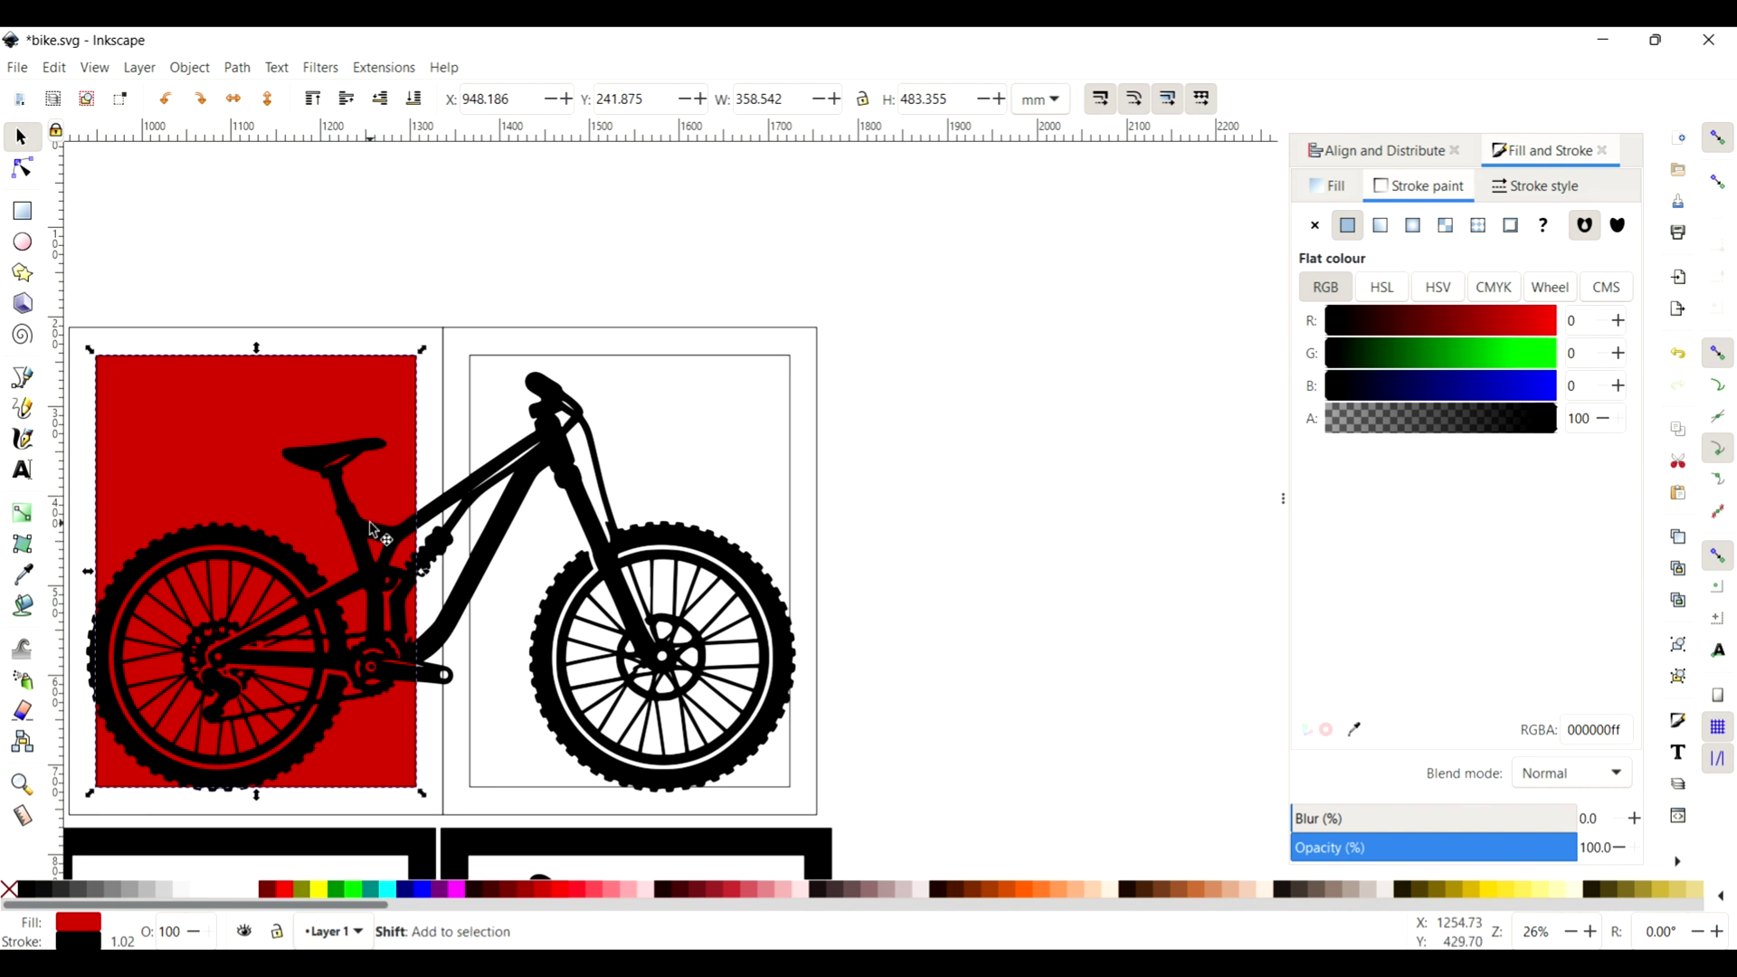
shift+click(373, 530)
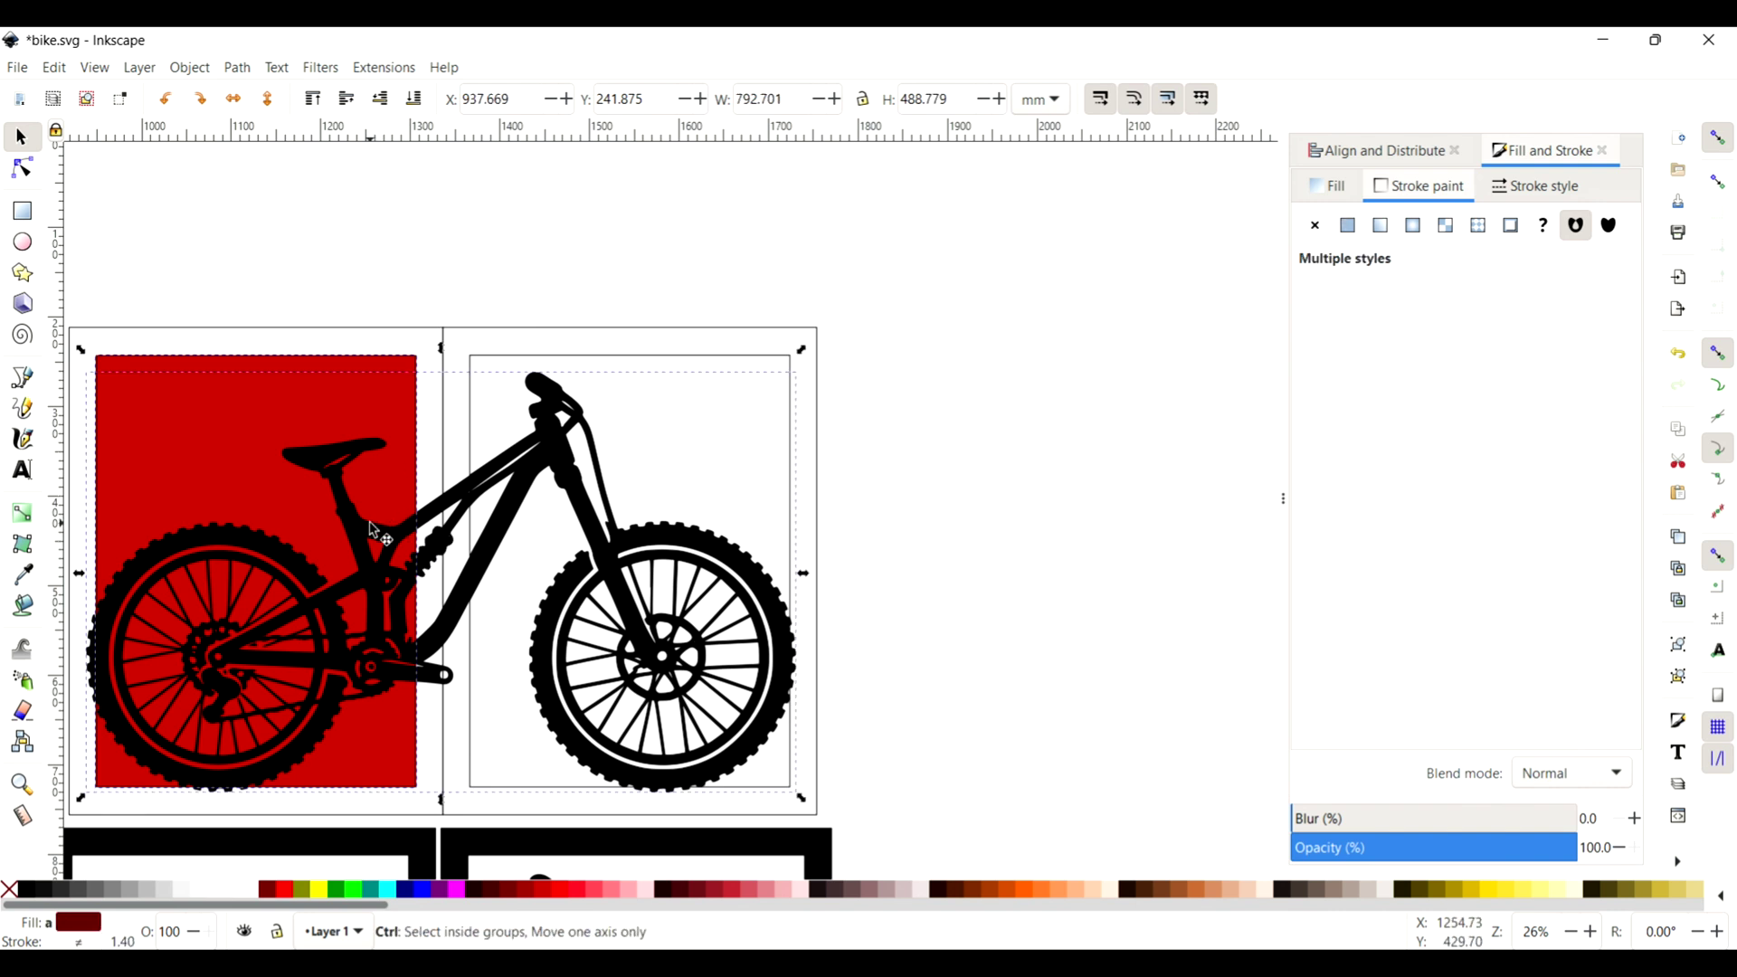
key(ctrl+minus)
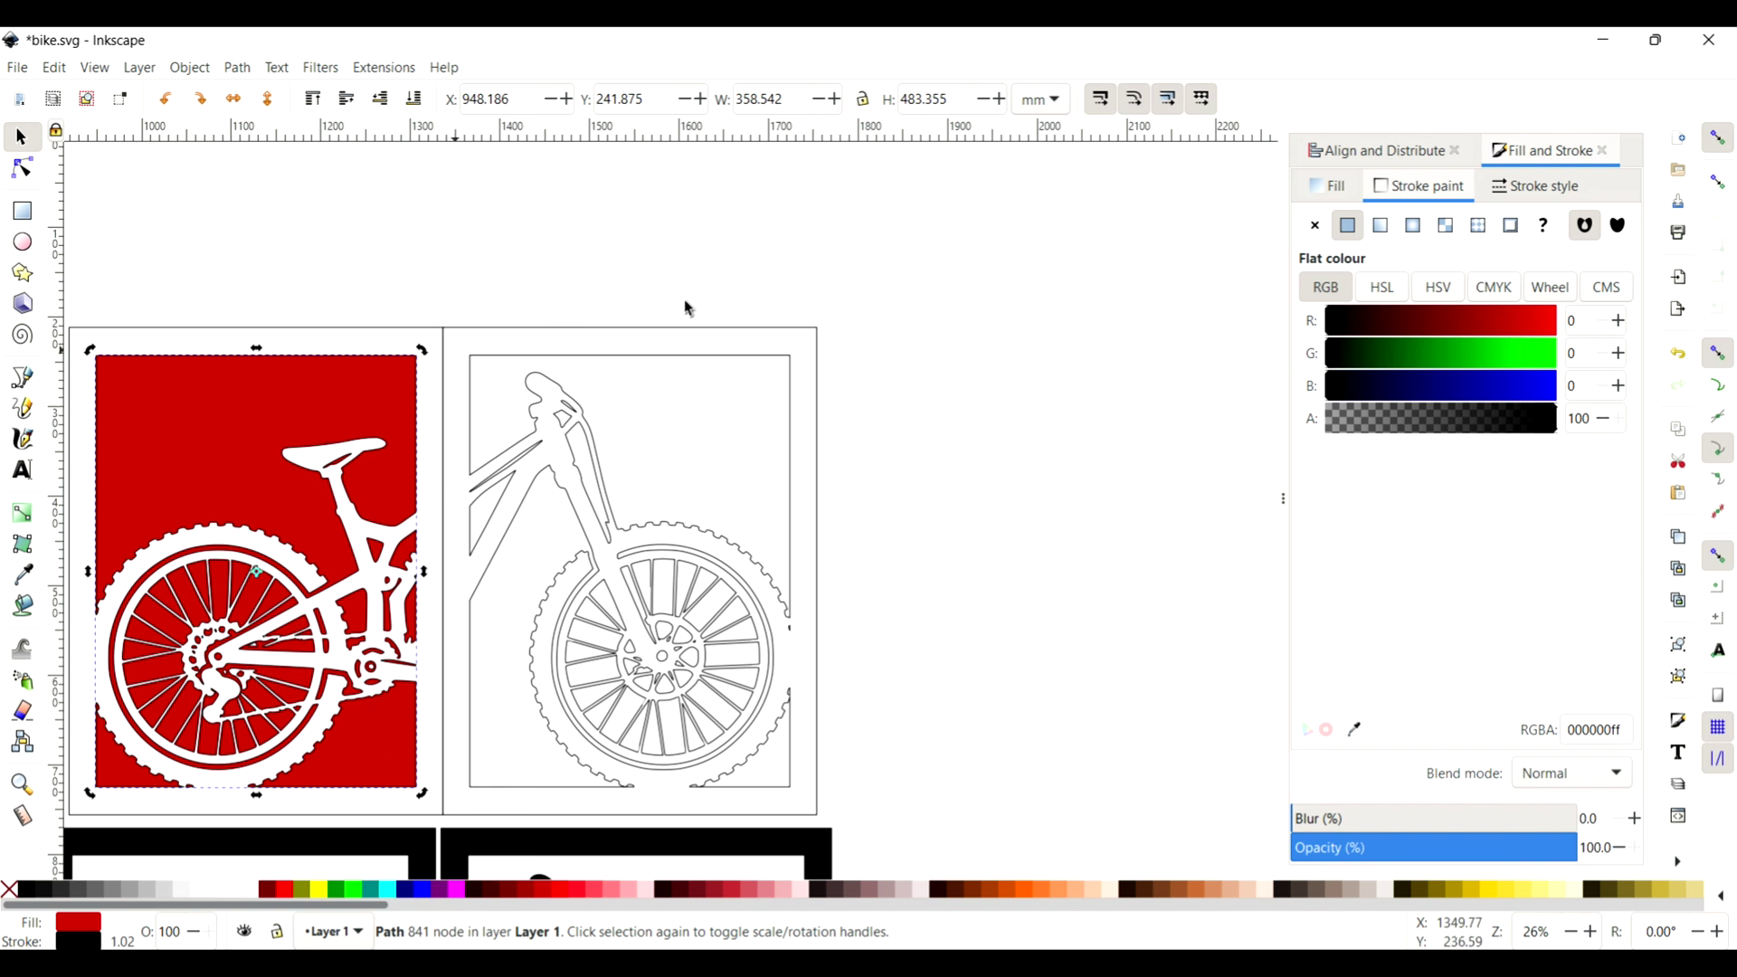
click(1328, 187)
click(1317, 225)
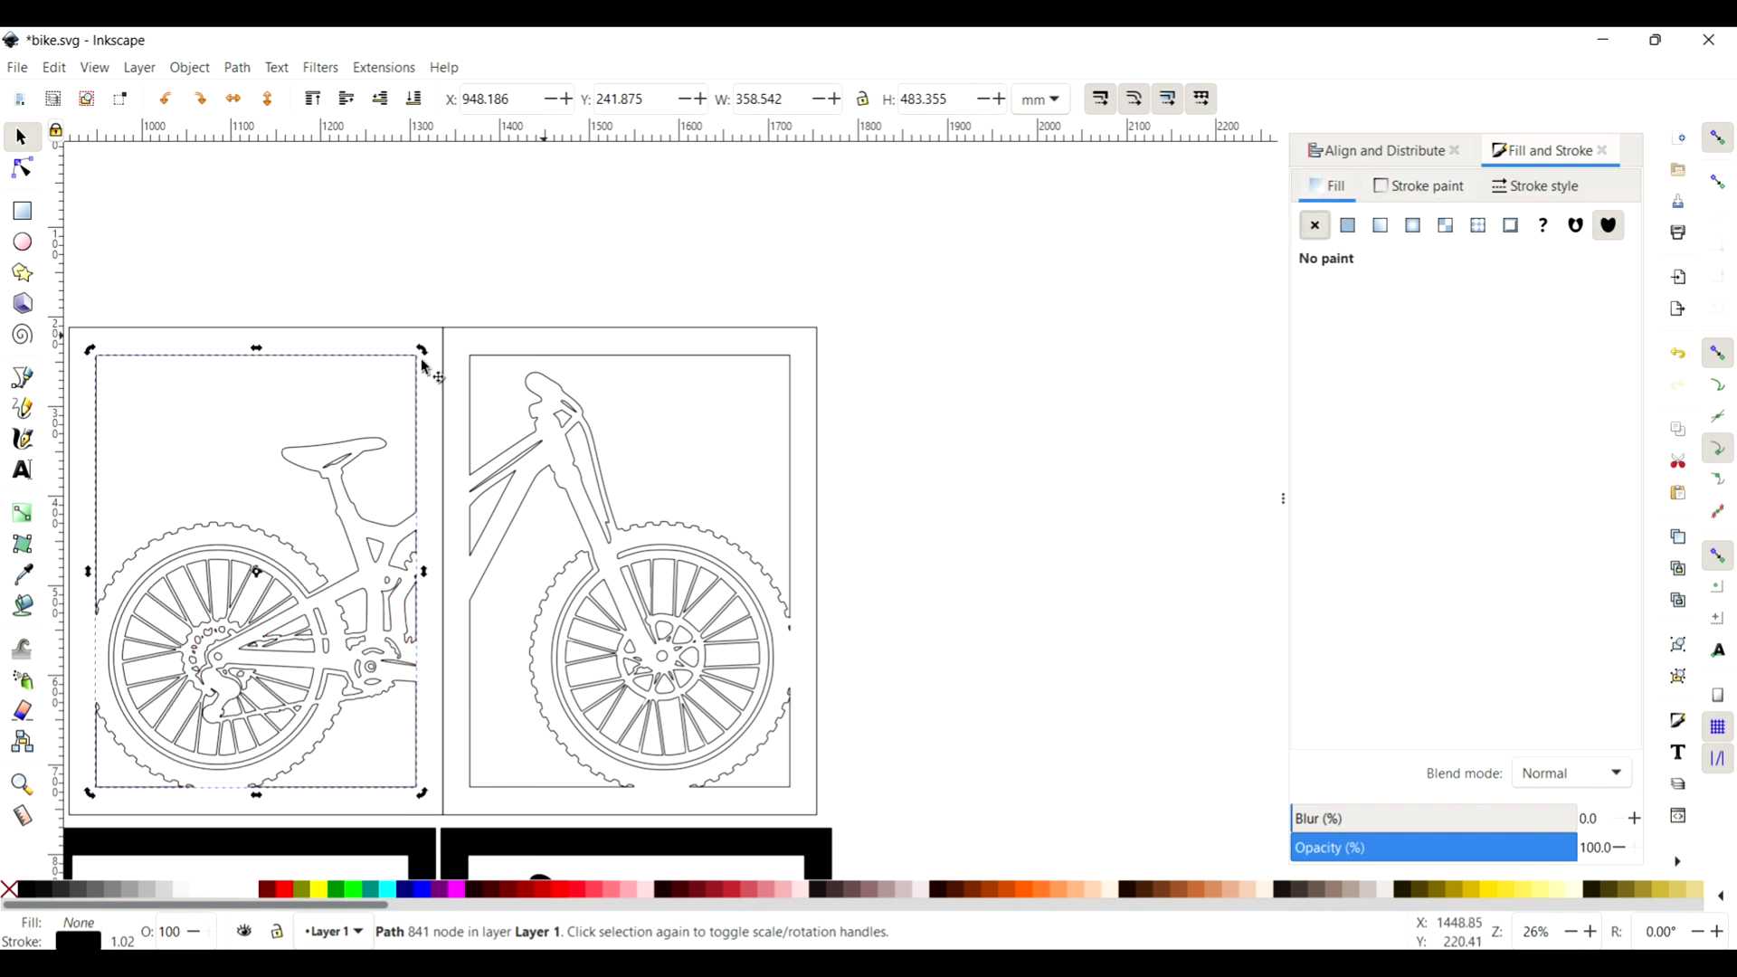
- Fill both outer frames with green
click(1011, 645)
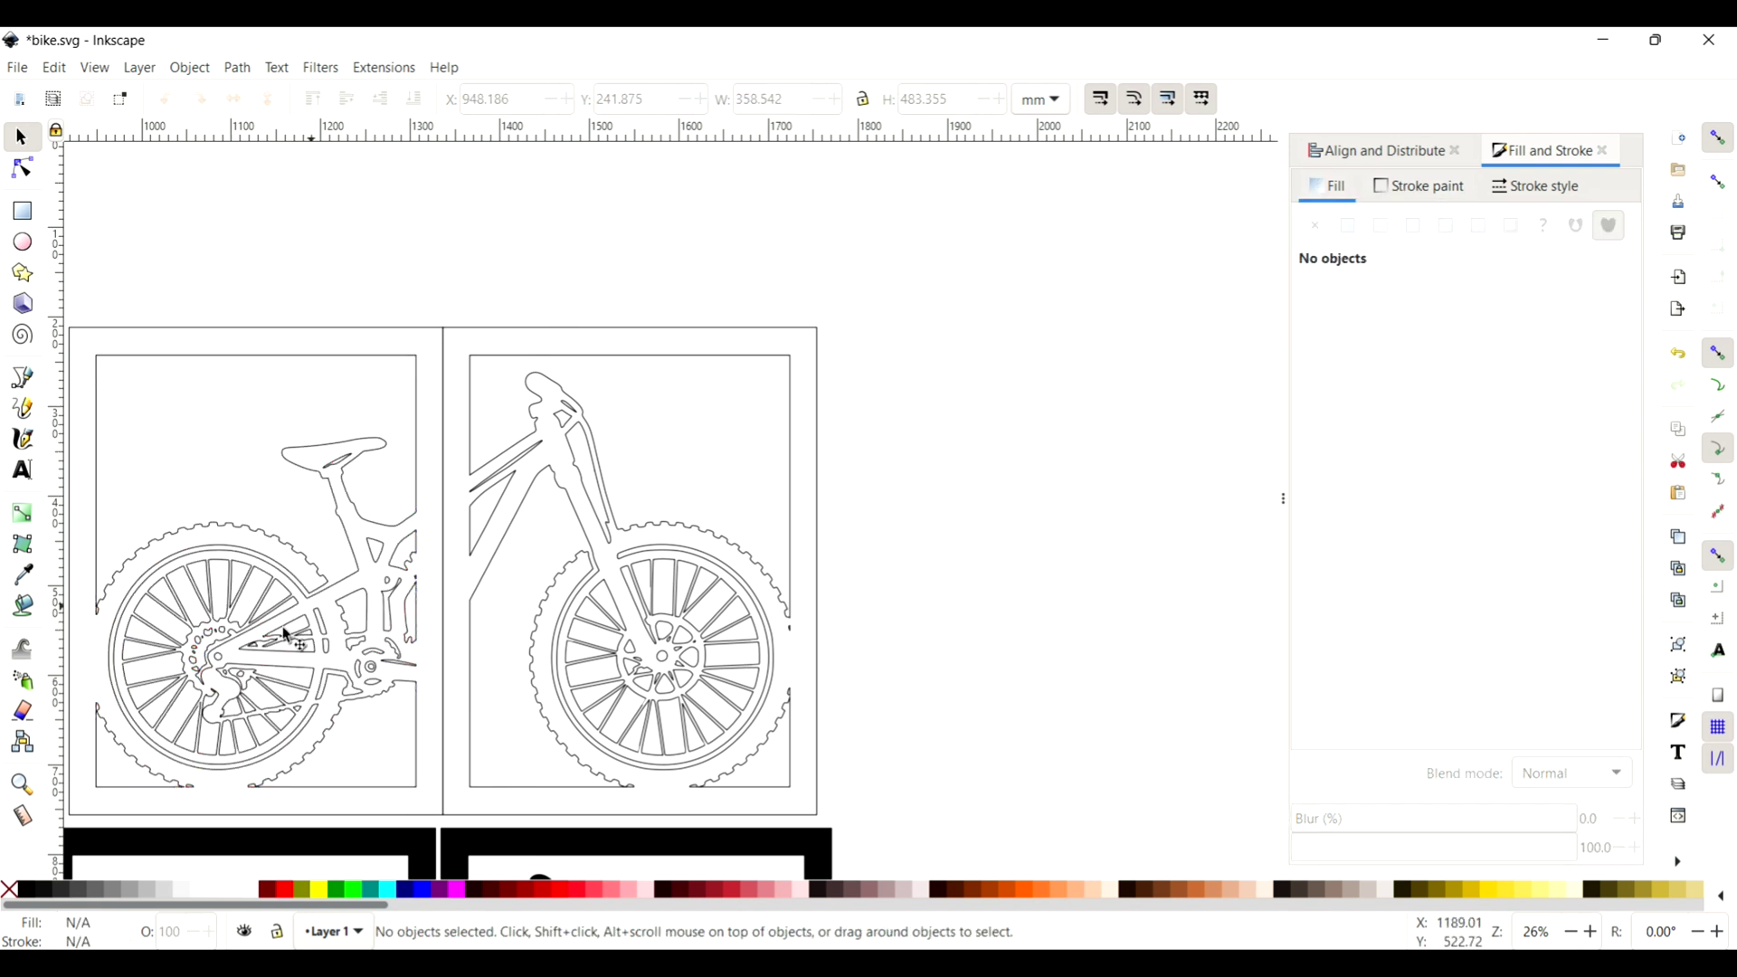
click(376, 337)
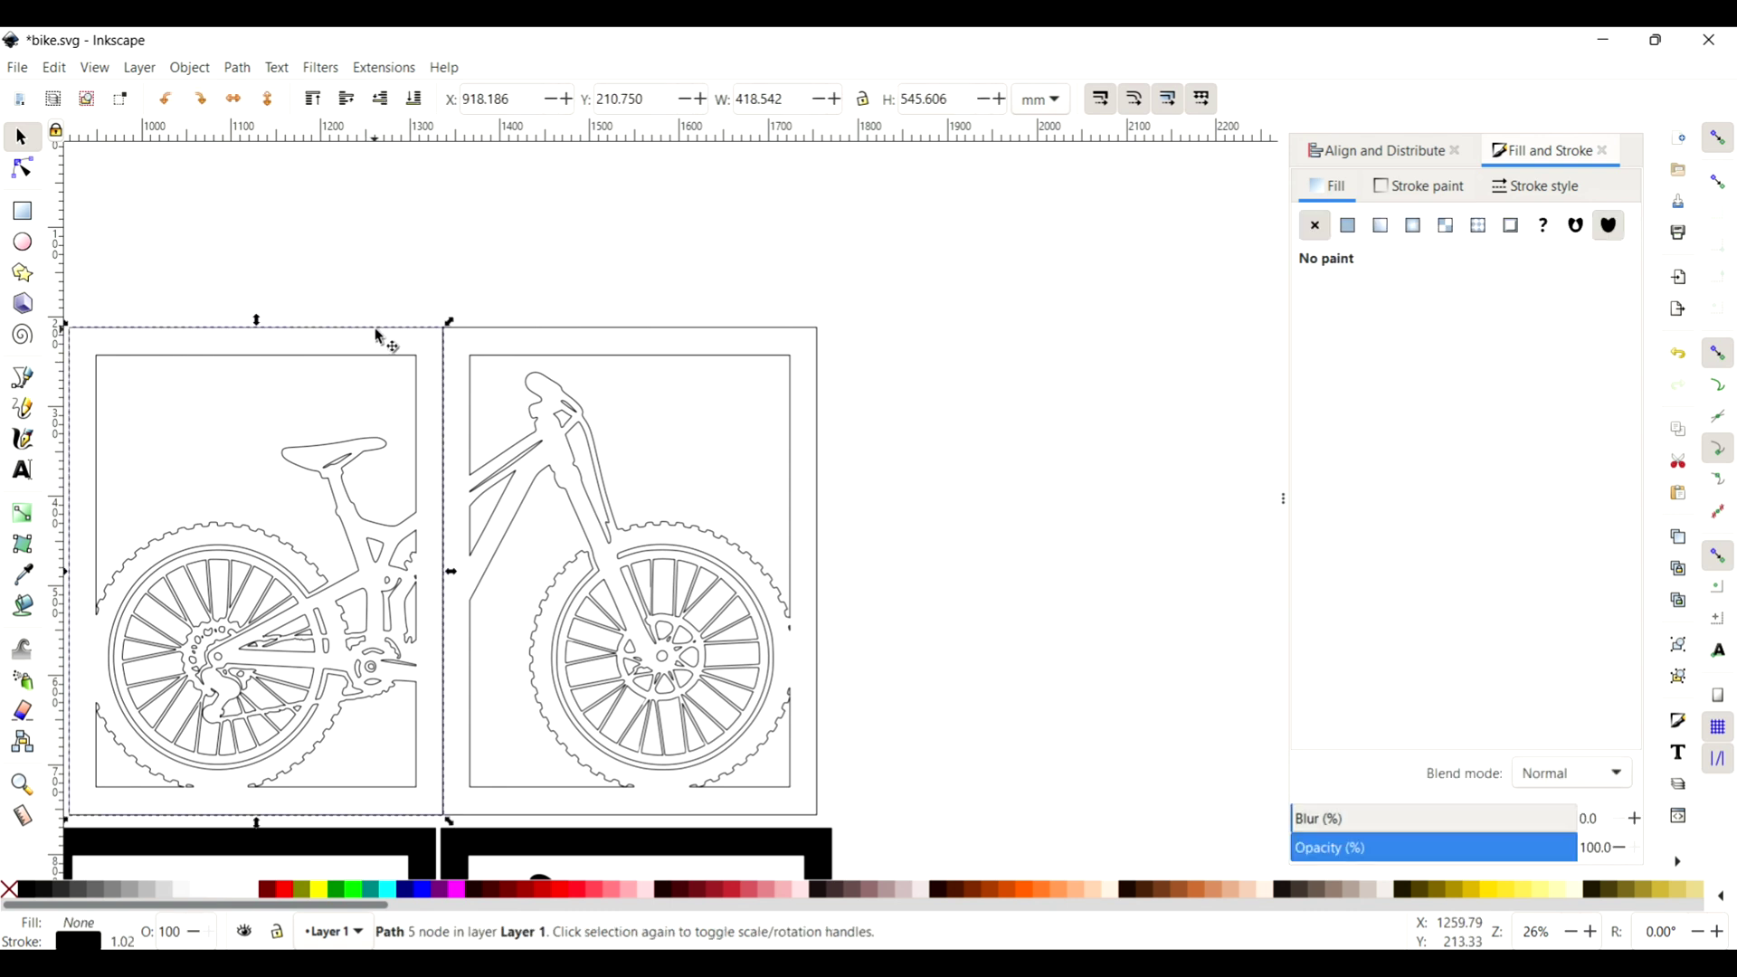
shift+click(498, 337)
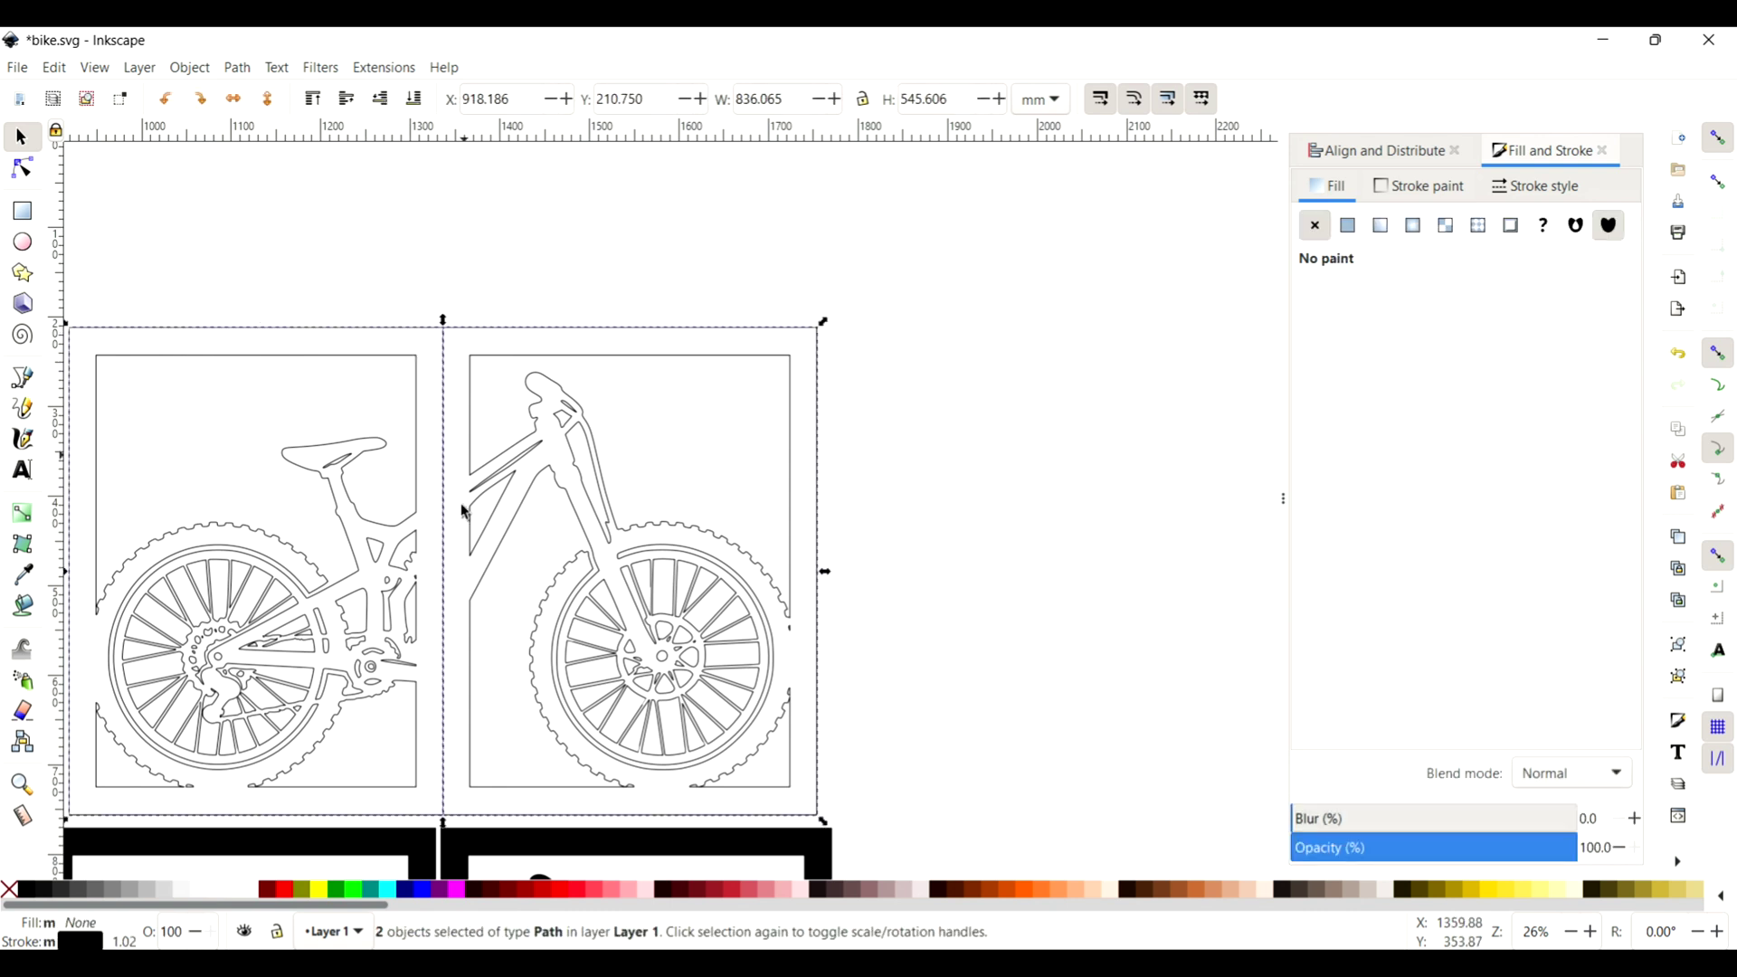
click(345, 891)
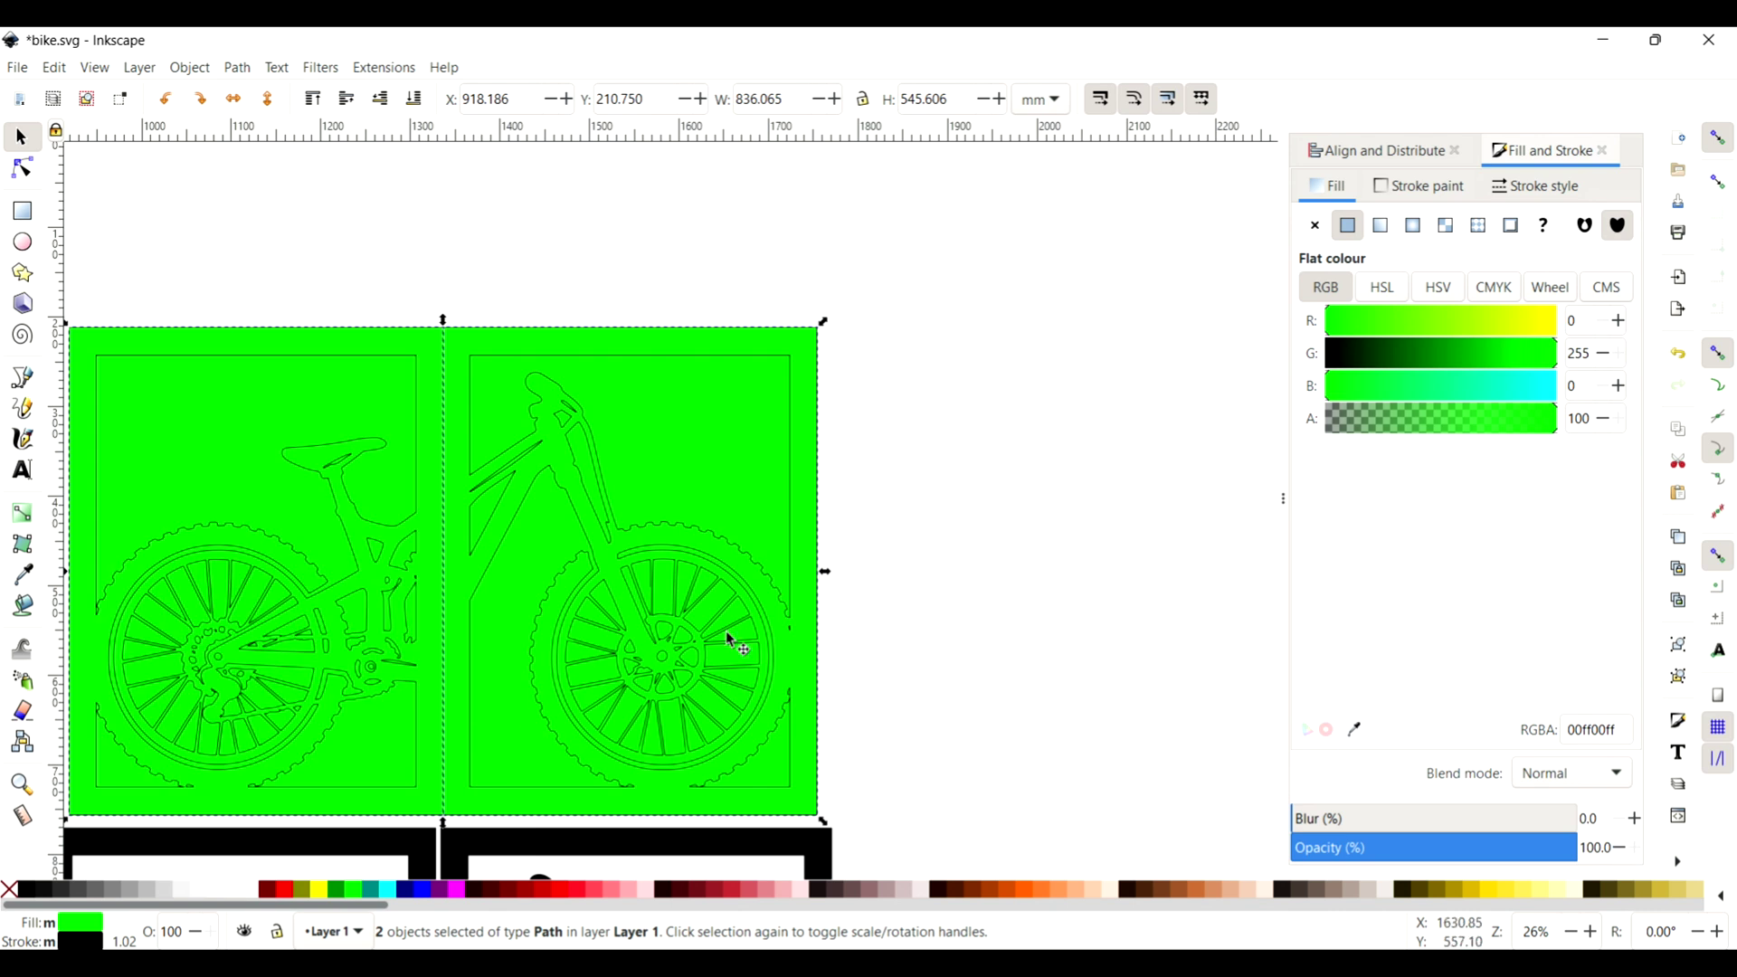
- Cut each bike half through its green frame with Difference, then shift the right piece about 31 mm right
key(Escape)
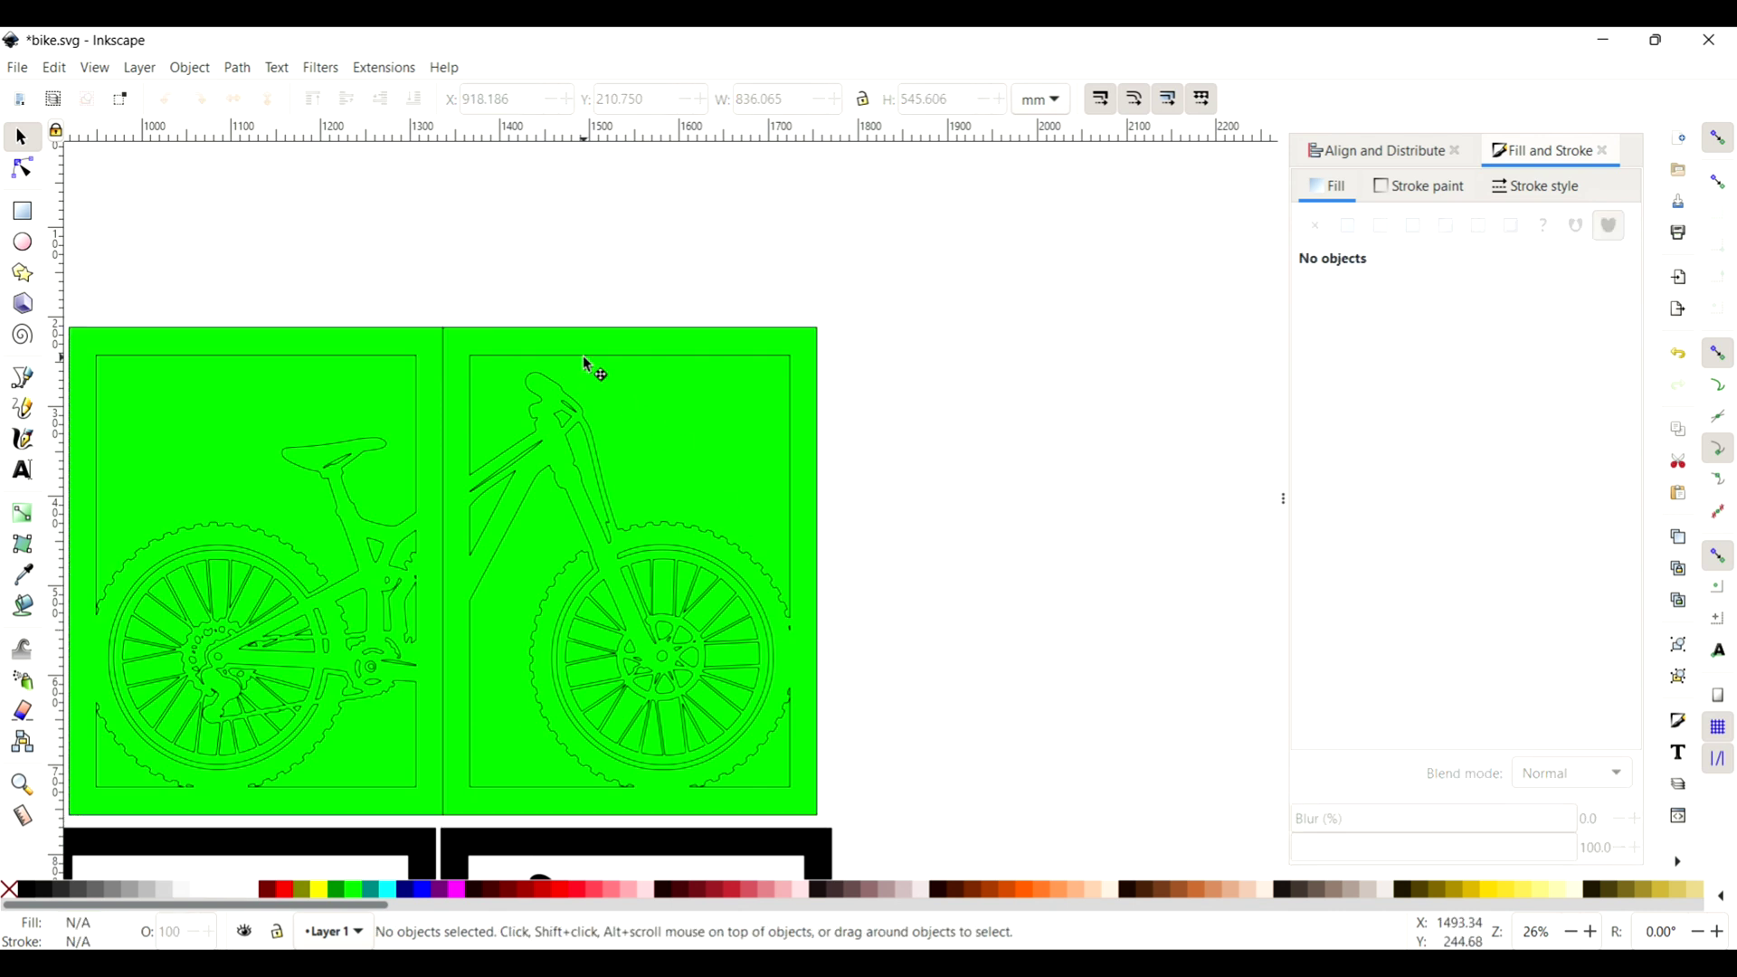
click(588, 357)
shift+click(604, 333)
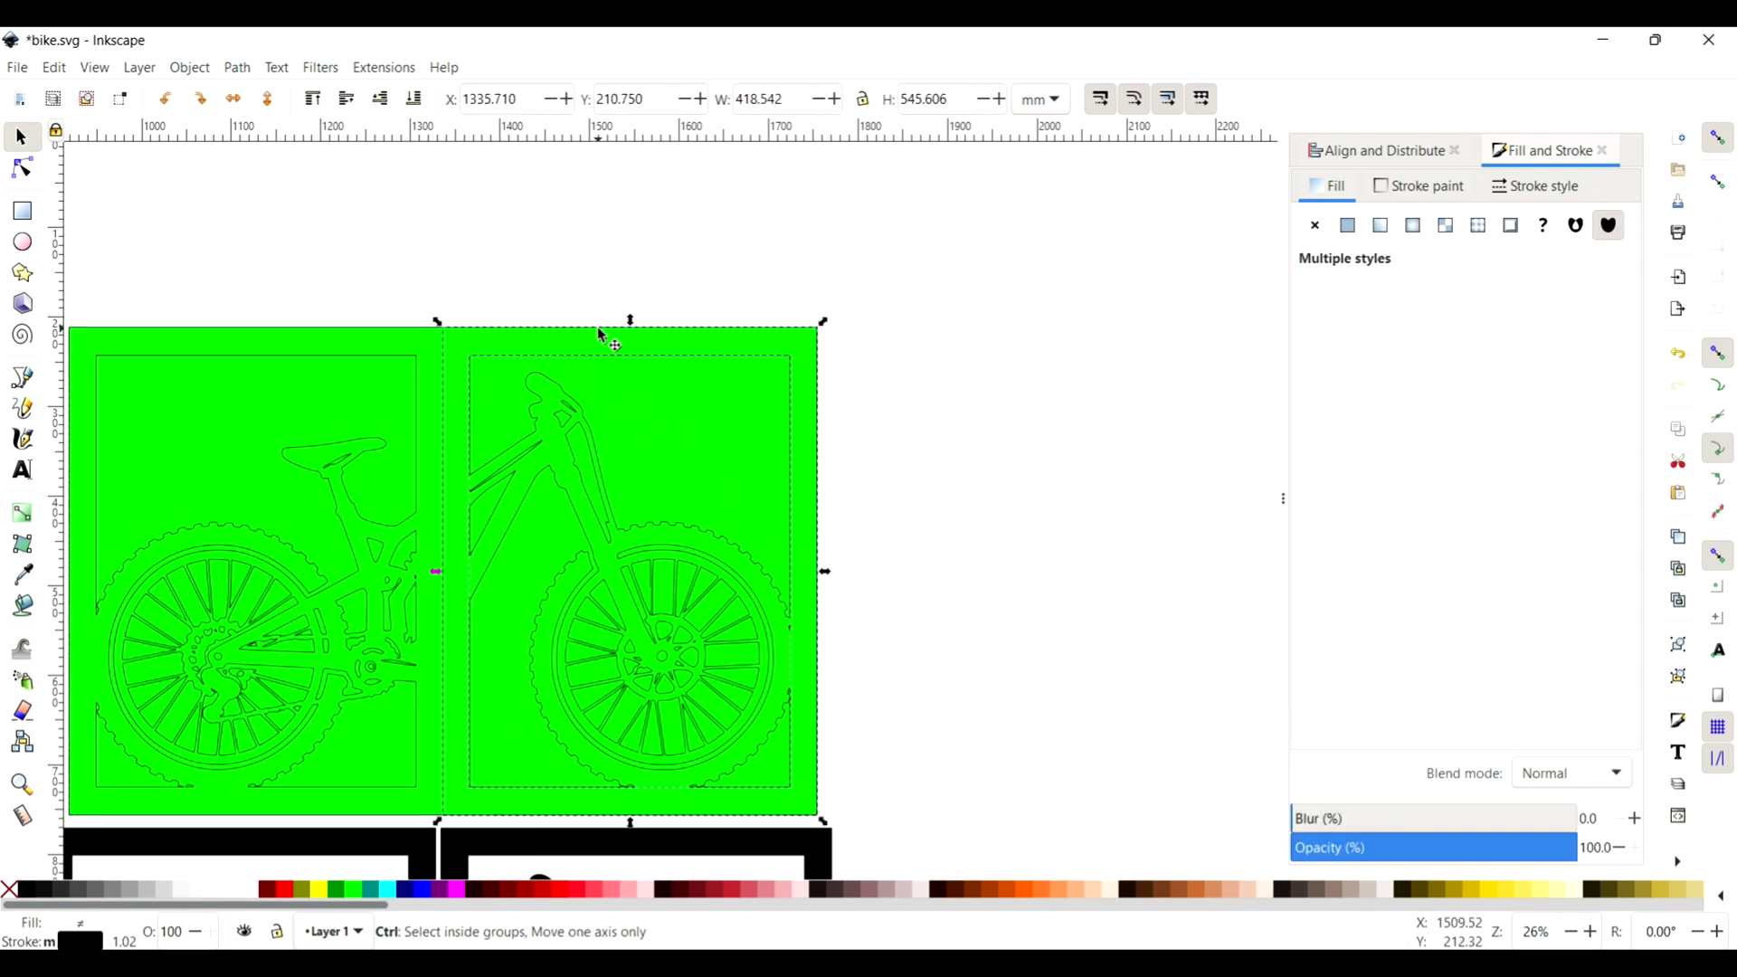
key(ctrl+minus)
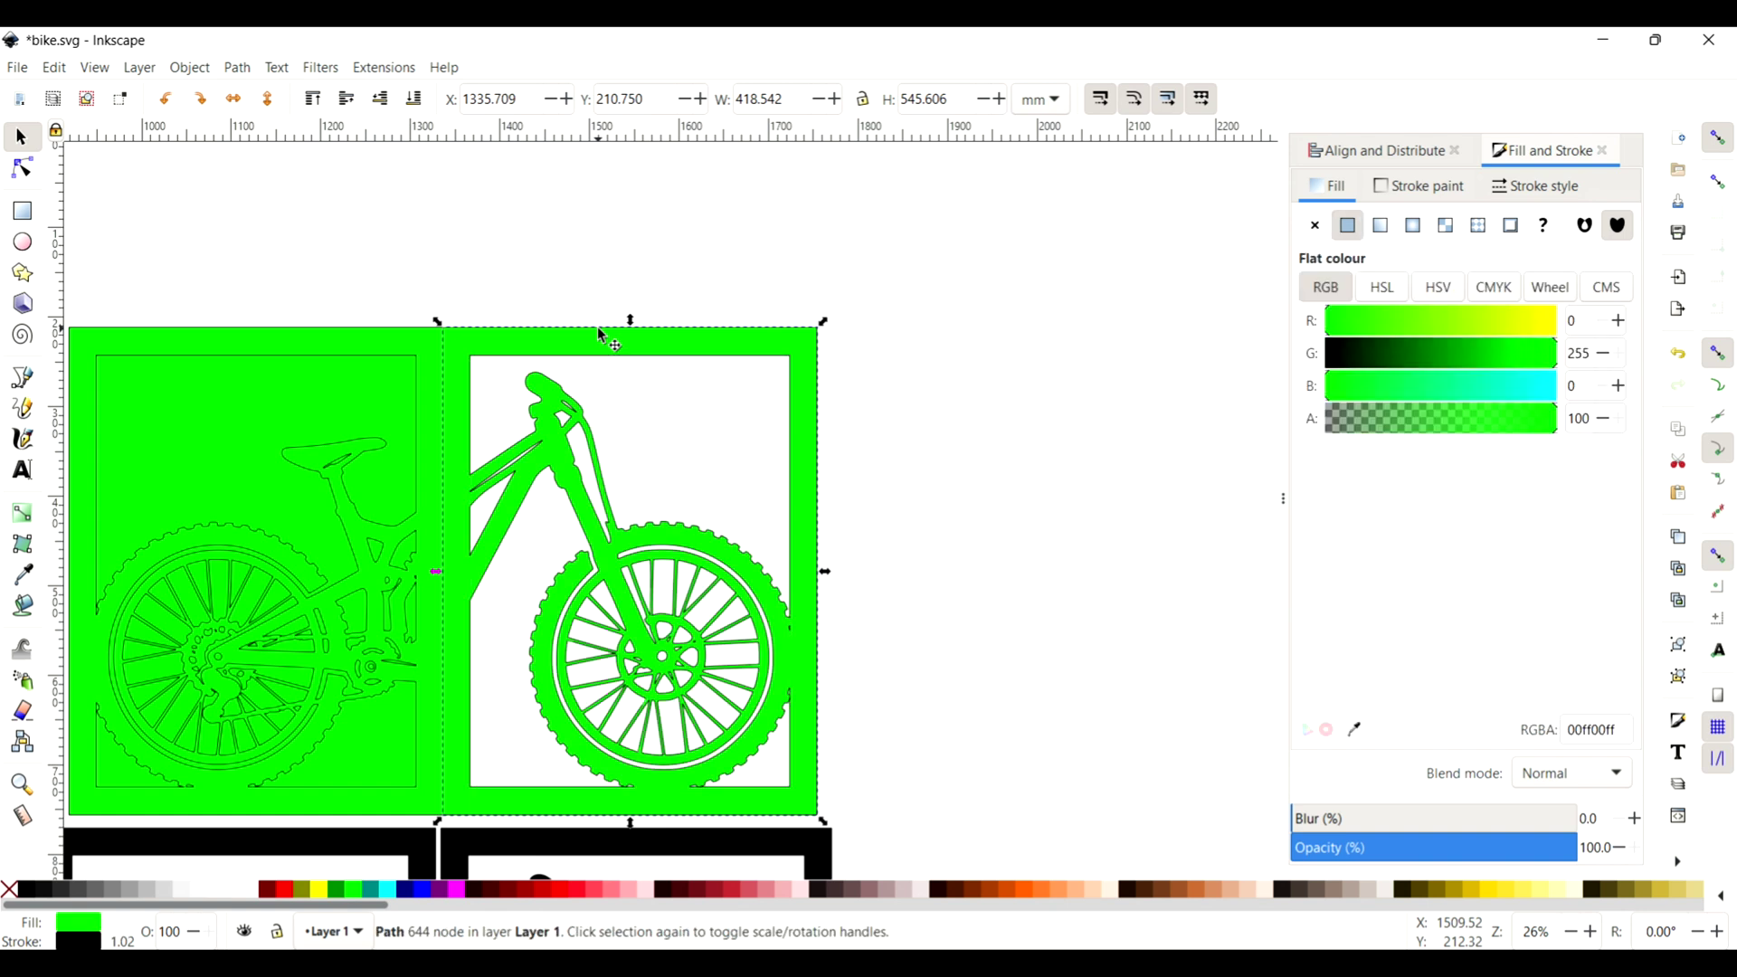
click(404, 527)
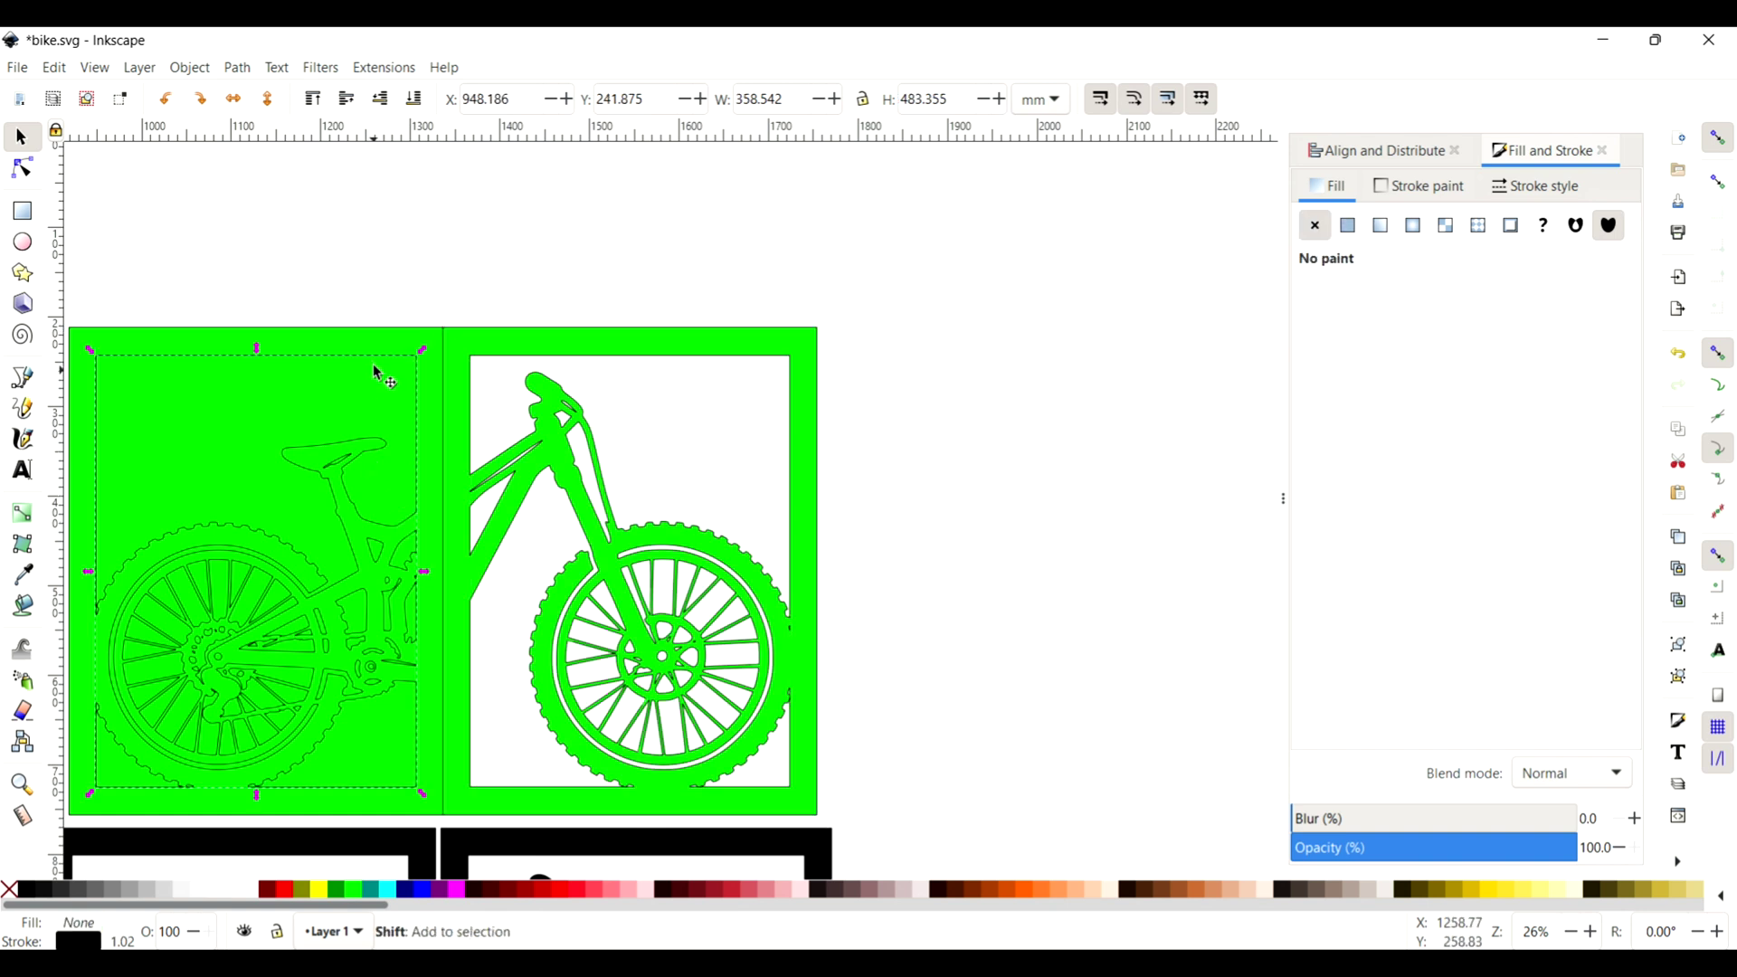
shift+click(370, 331)
key(ctrl+minus)
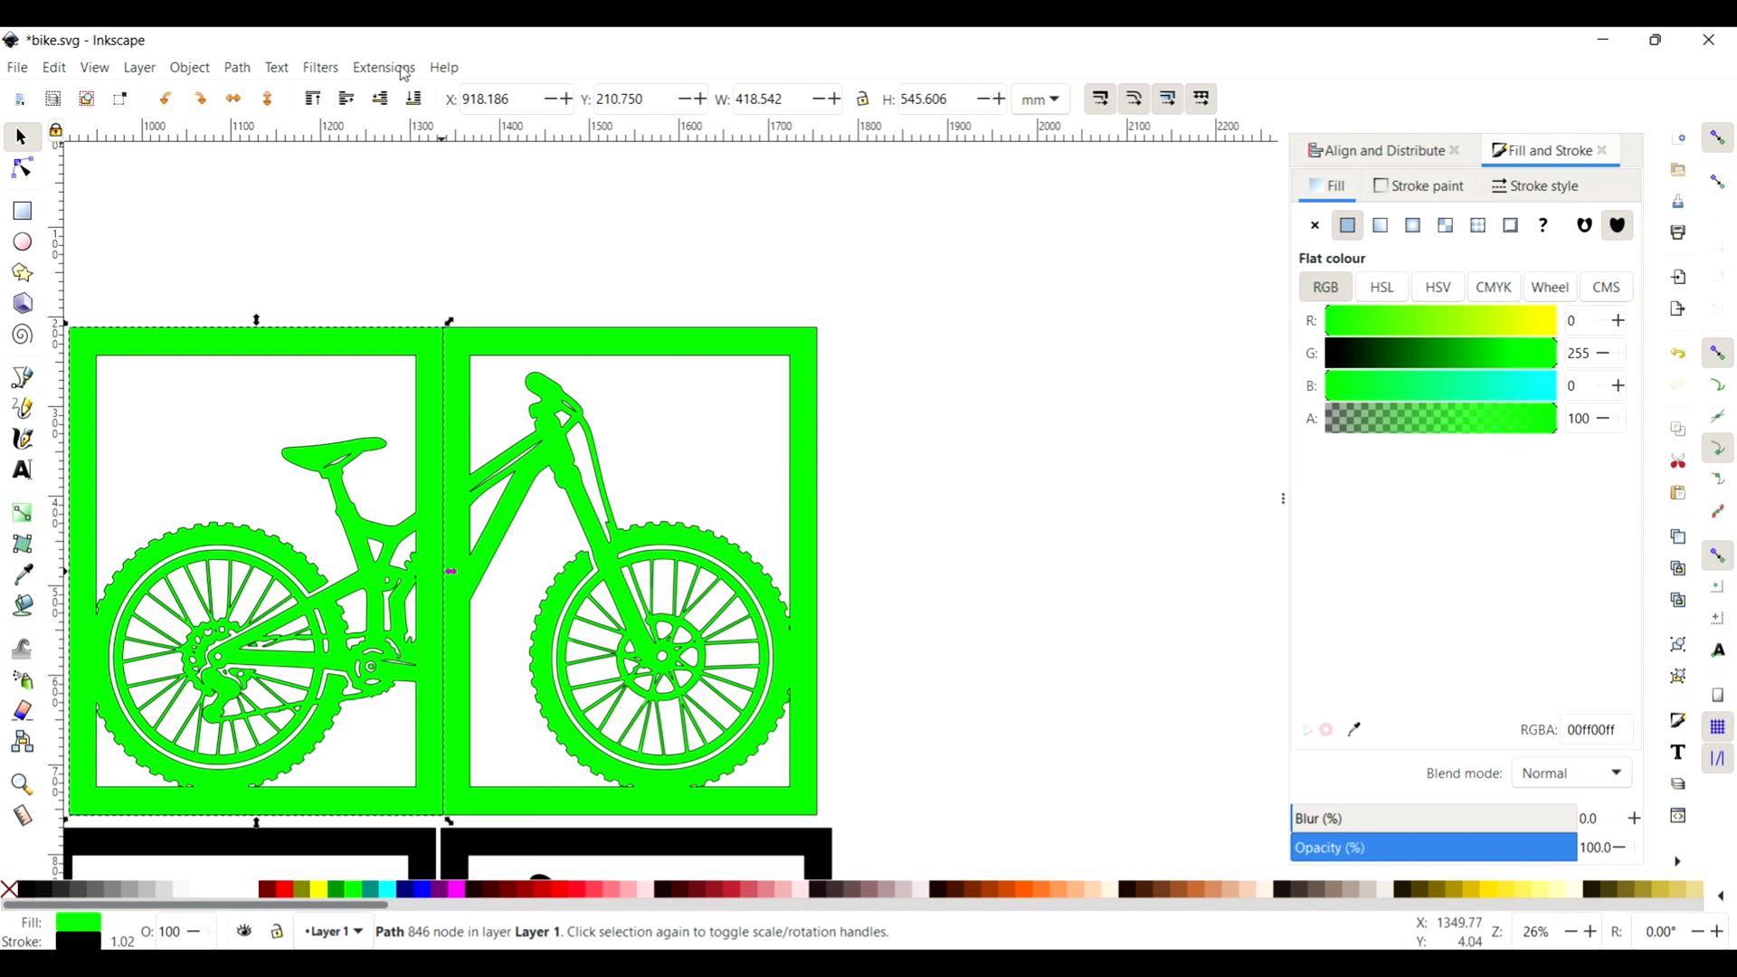
click(190, 70)
mouse_move(238, 70)
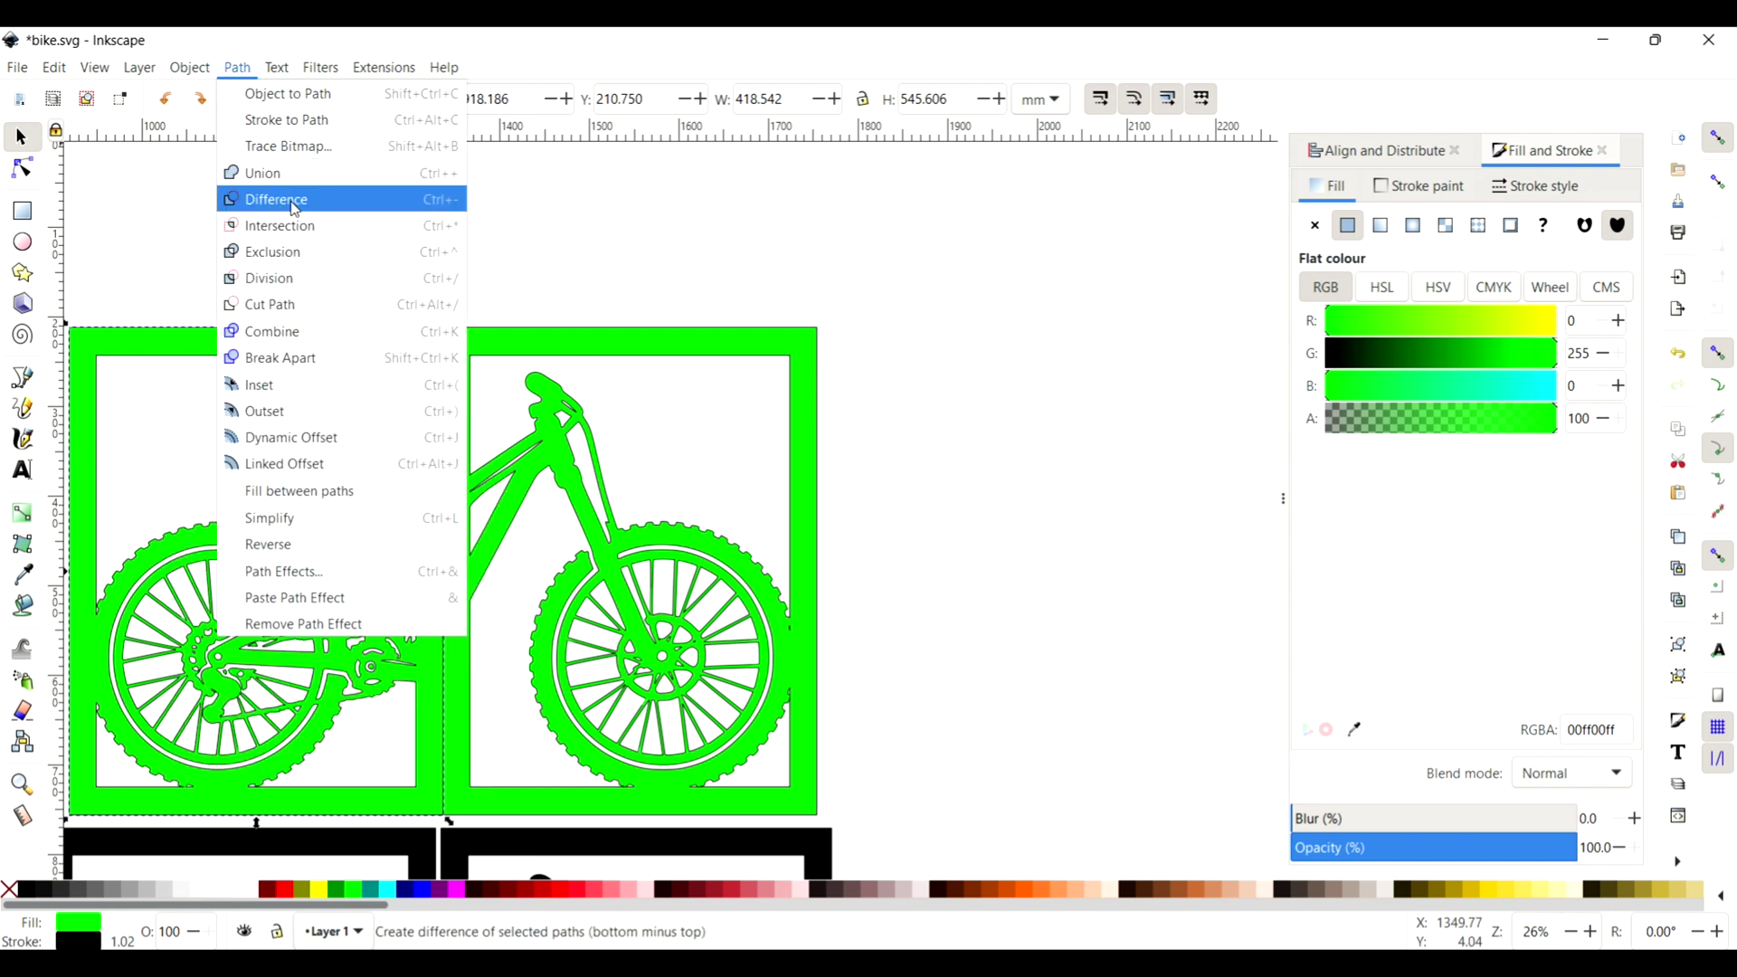
click(435, 201)
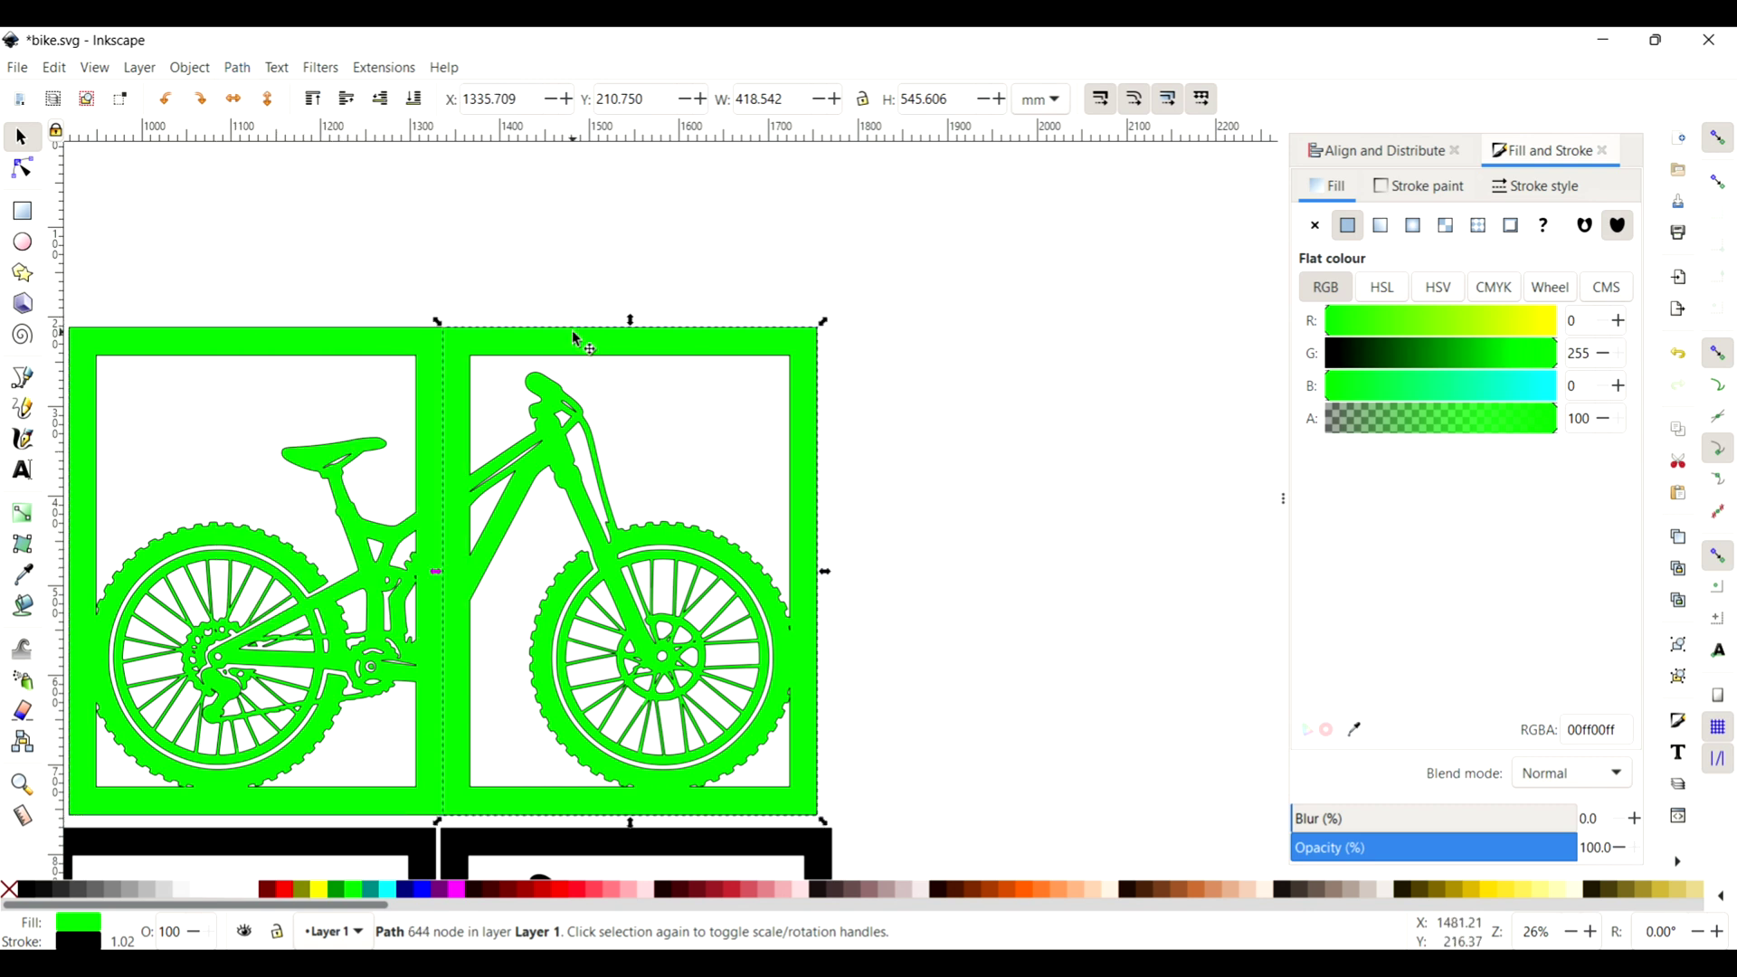
drag(575, 337, 607, 336)
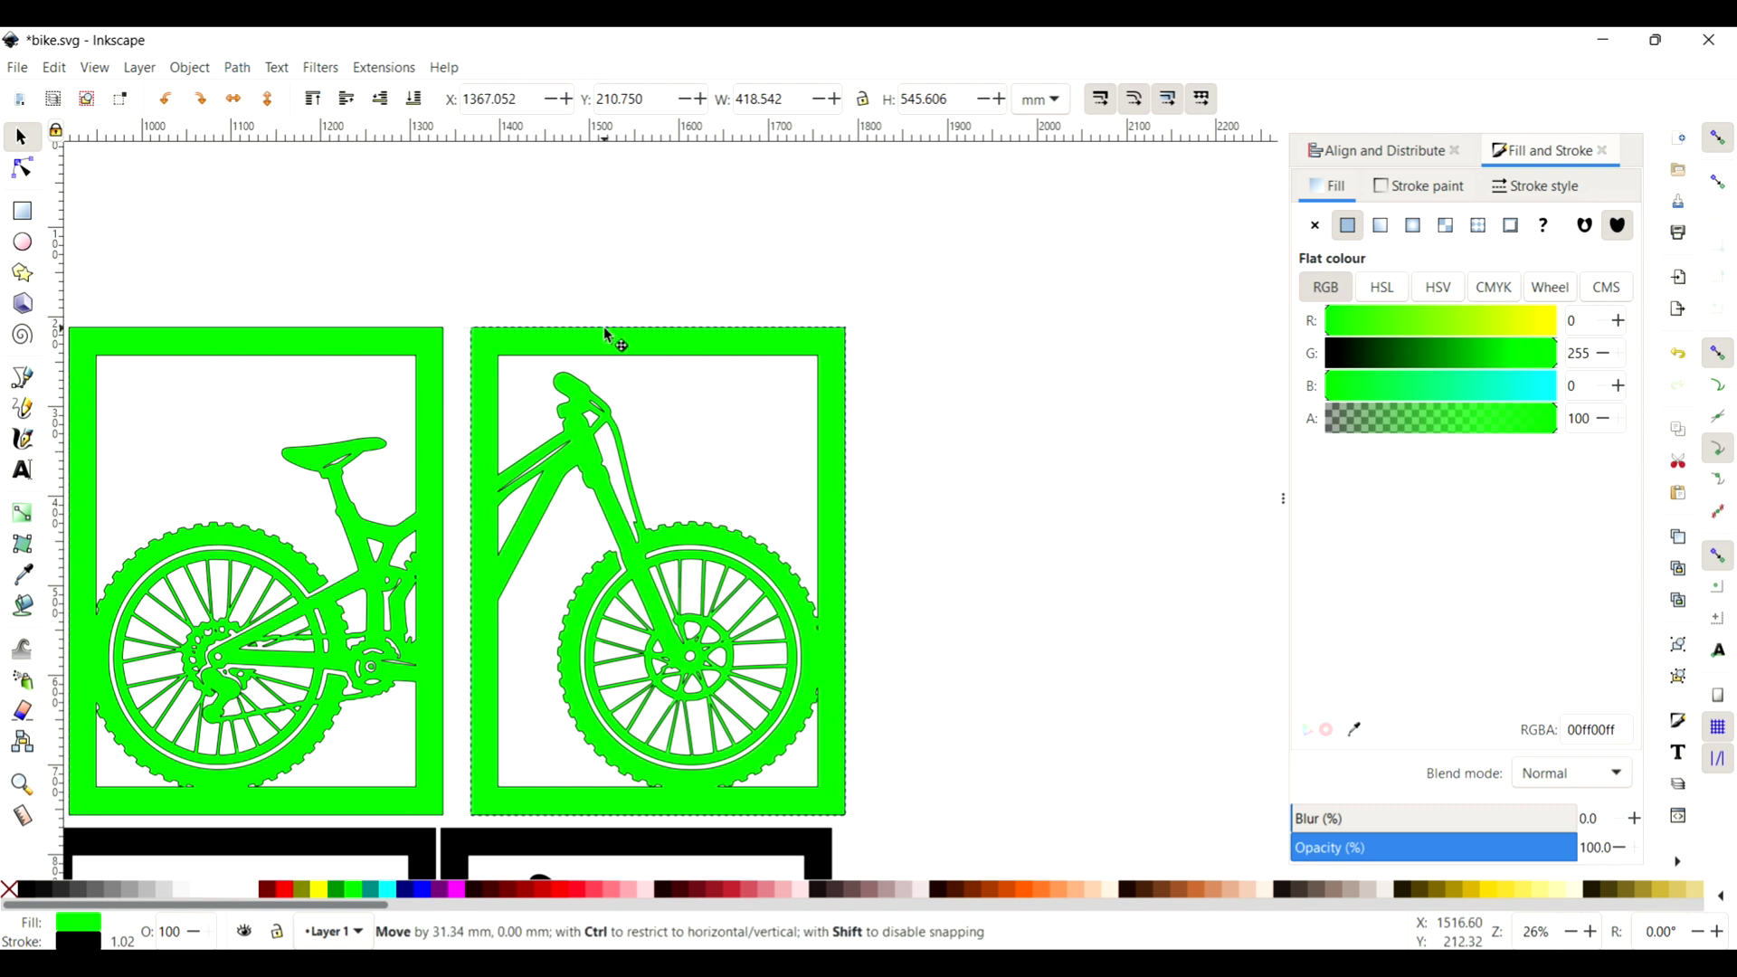